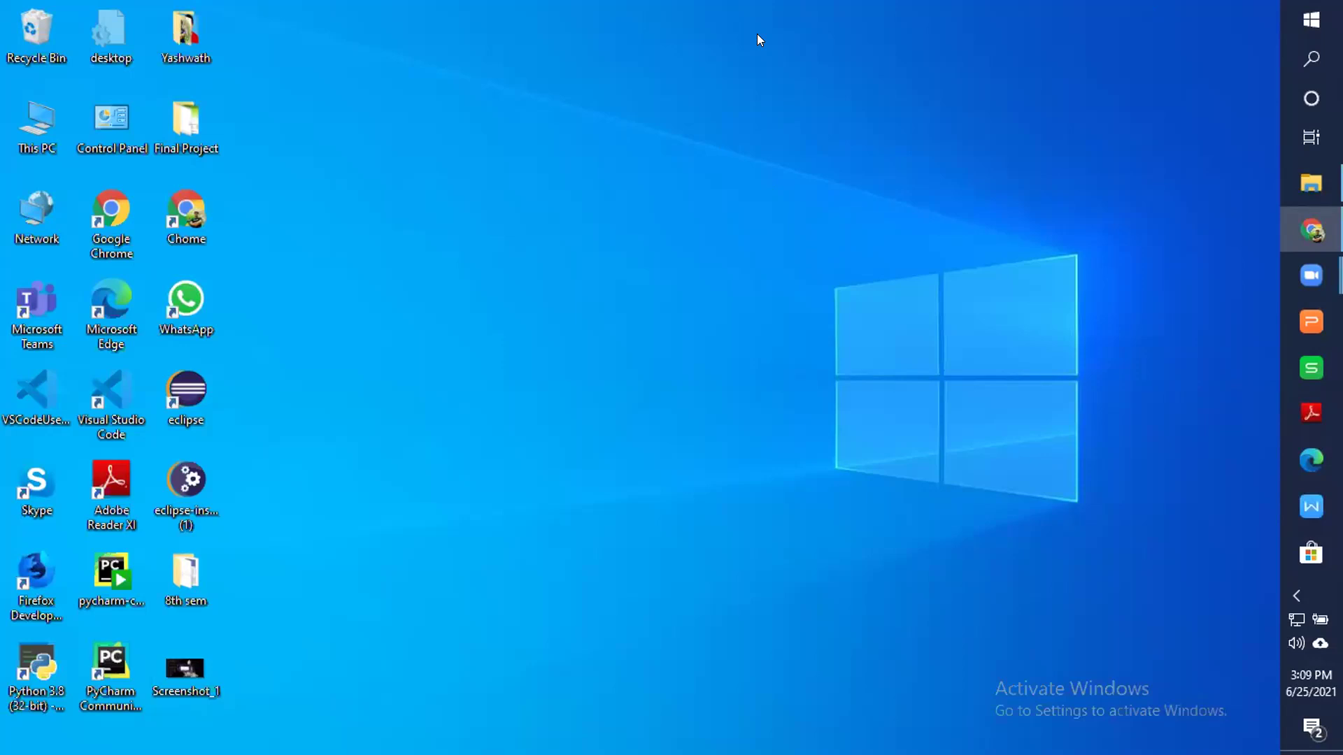
key(Down)
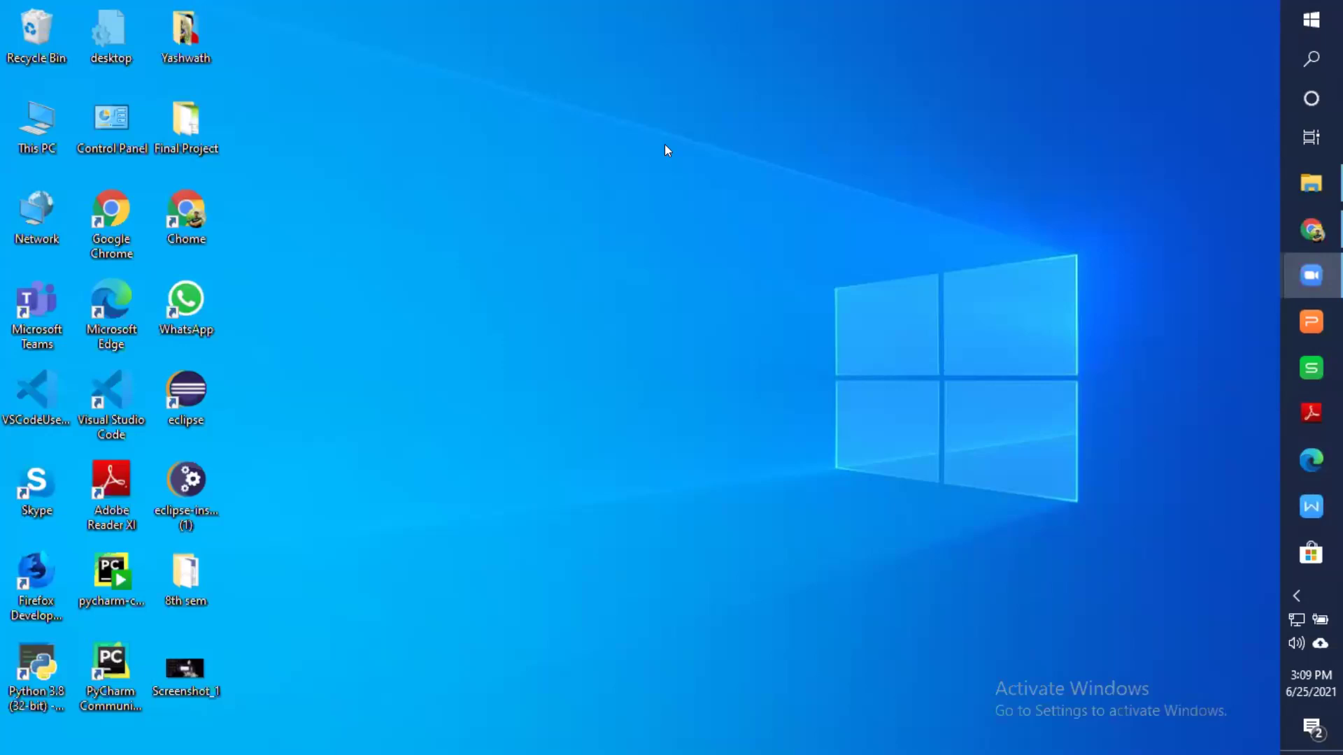
key(Return)
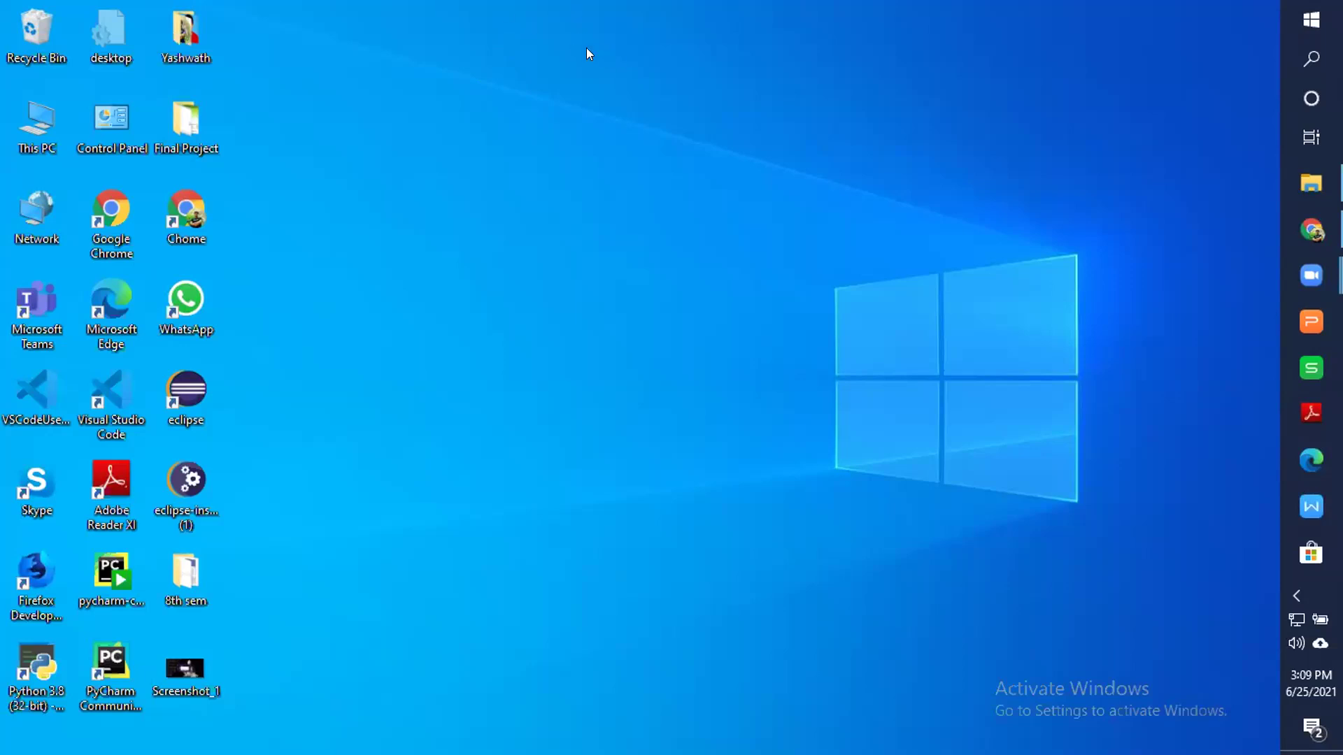
drag(493, 185, 505, 105)
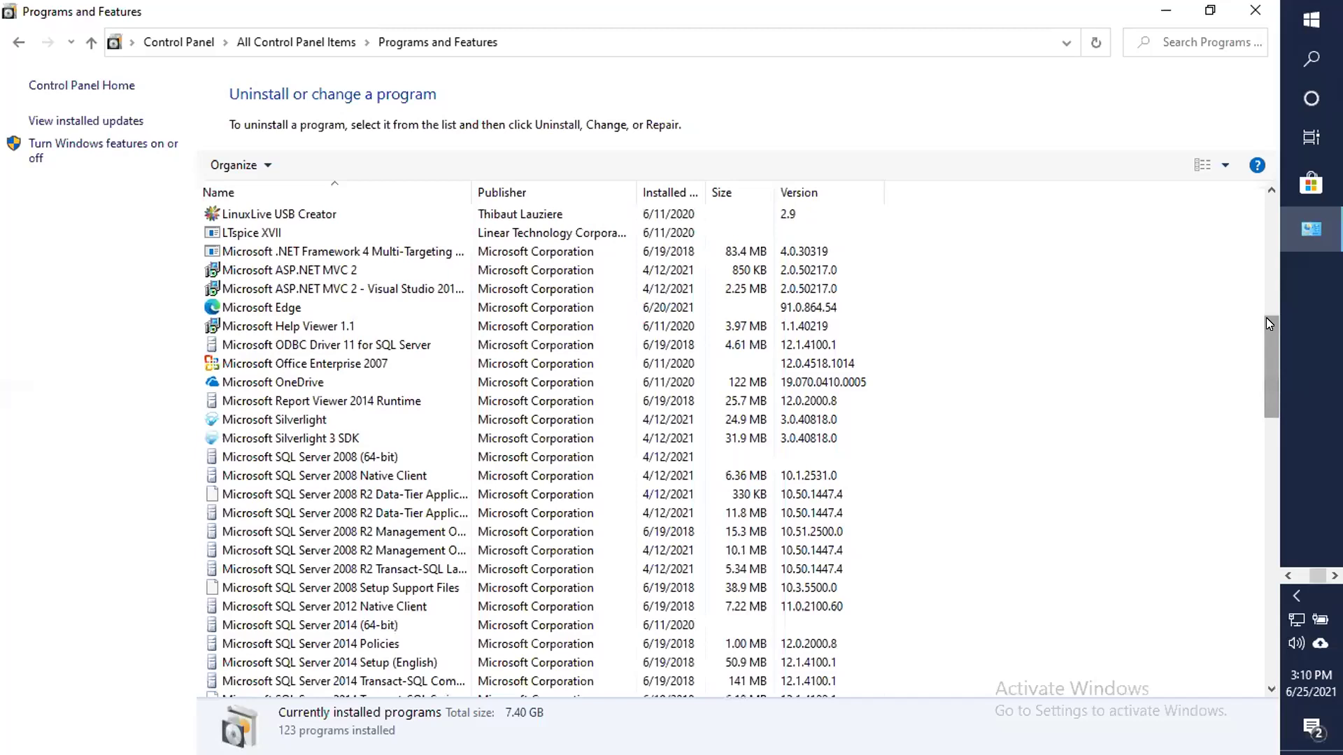
Look through the whole list of installed programs in Programs and Features for an Eclipse entry.
scroll(1269, 323, up, 13)
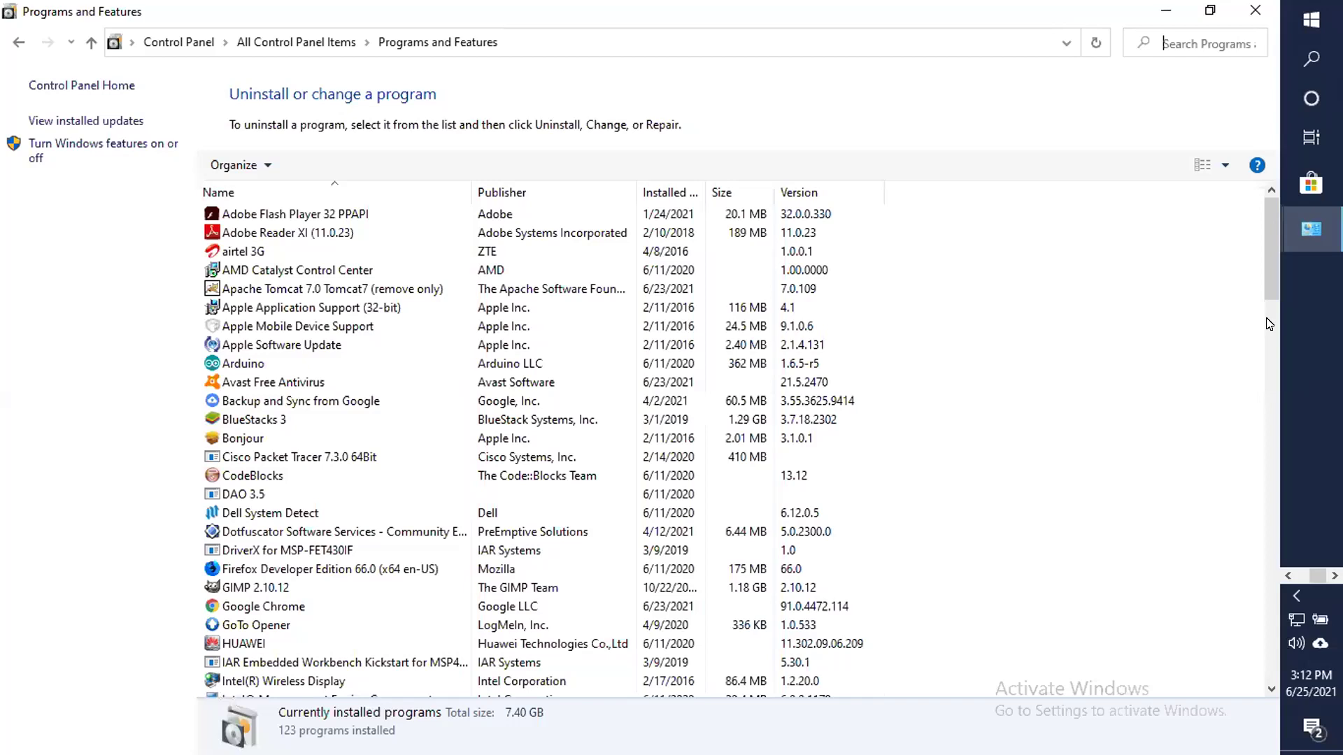
text(e)
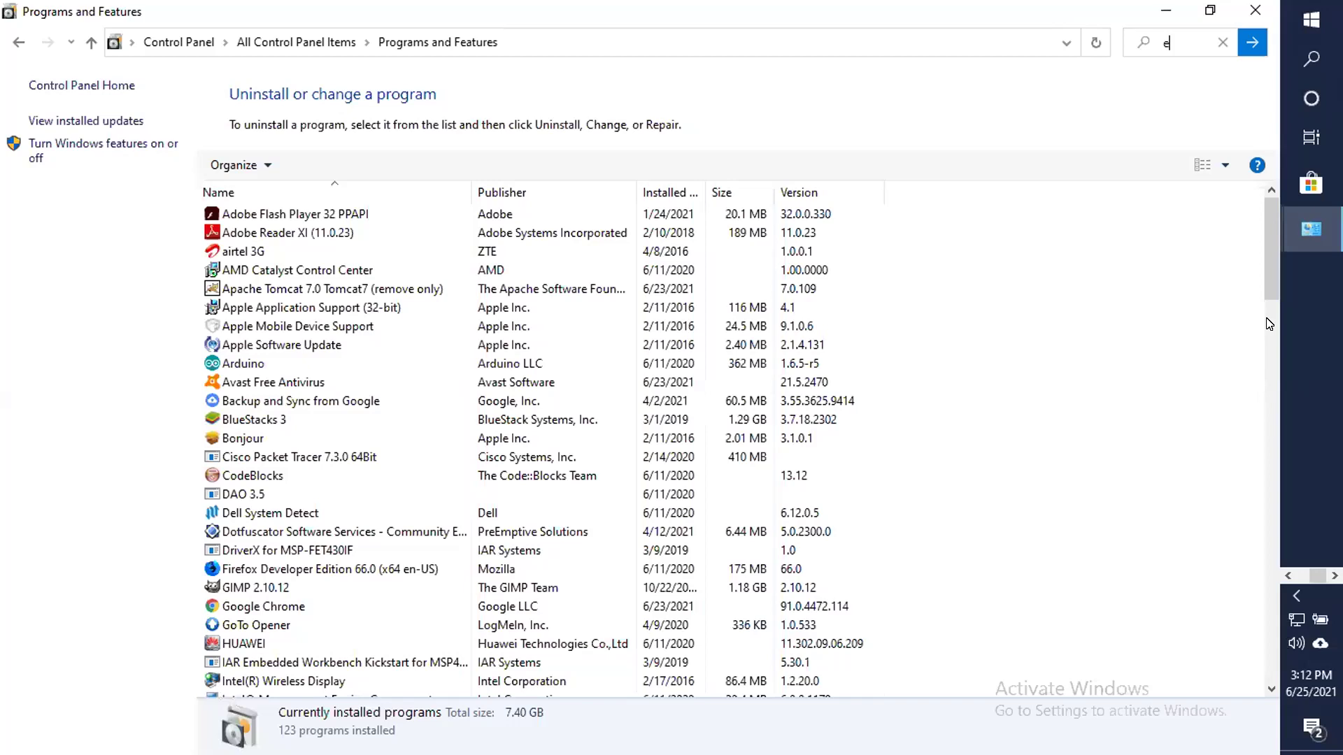
key(alt+Left)
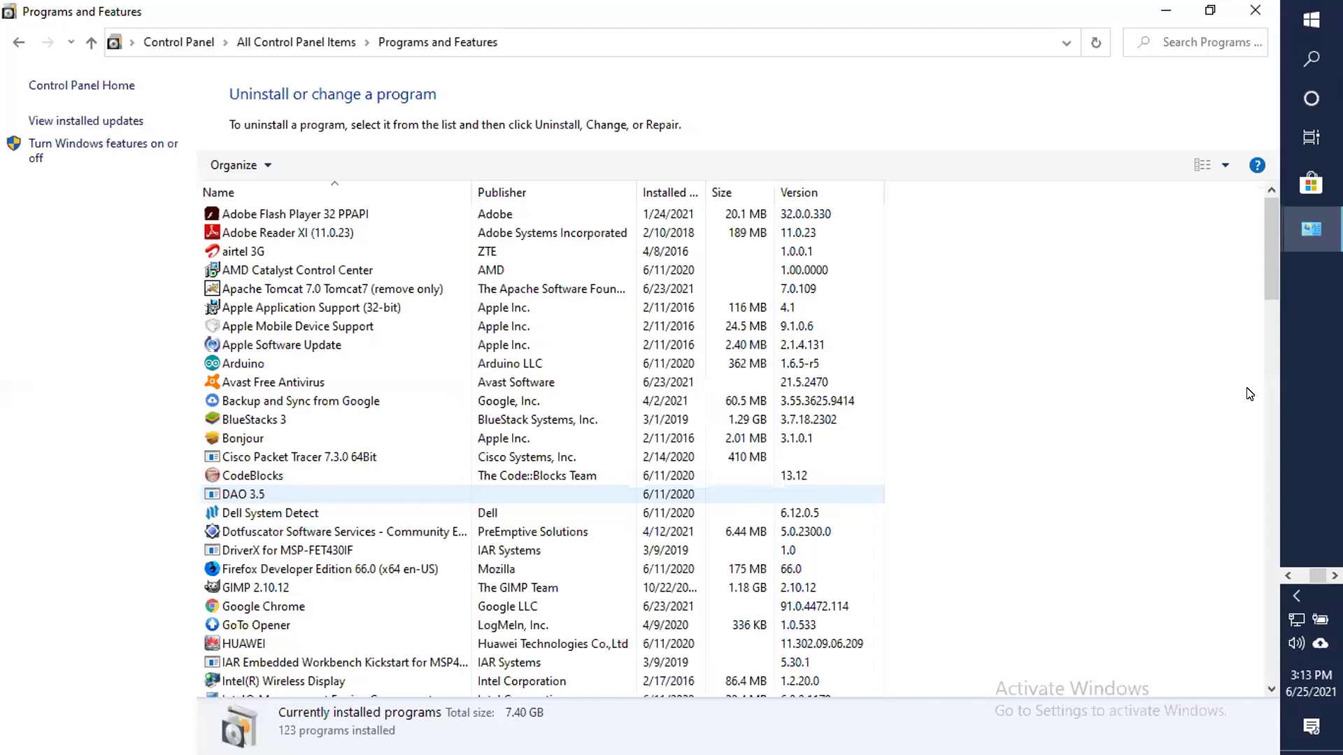
scroll(1249, 364, down, 15)
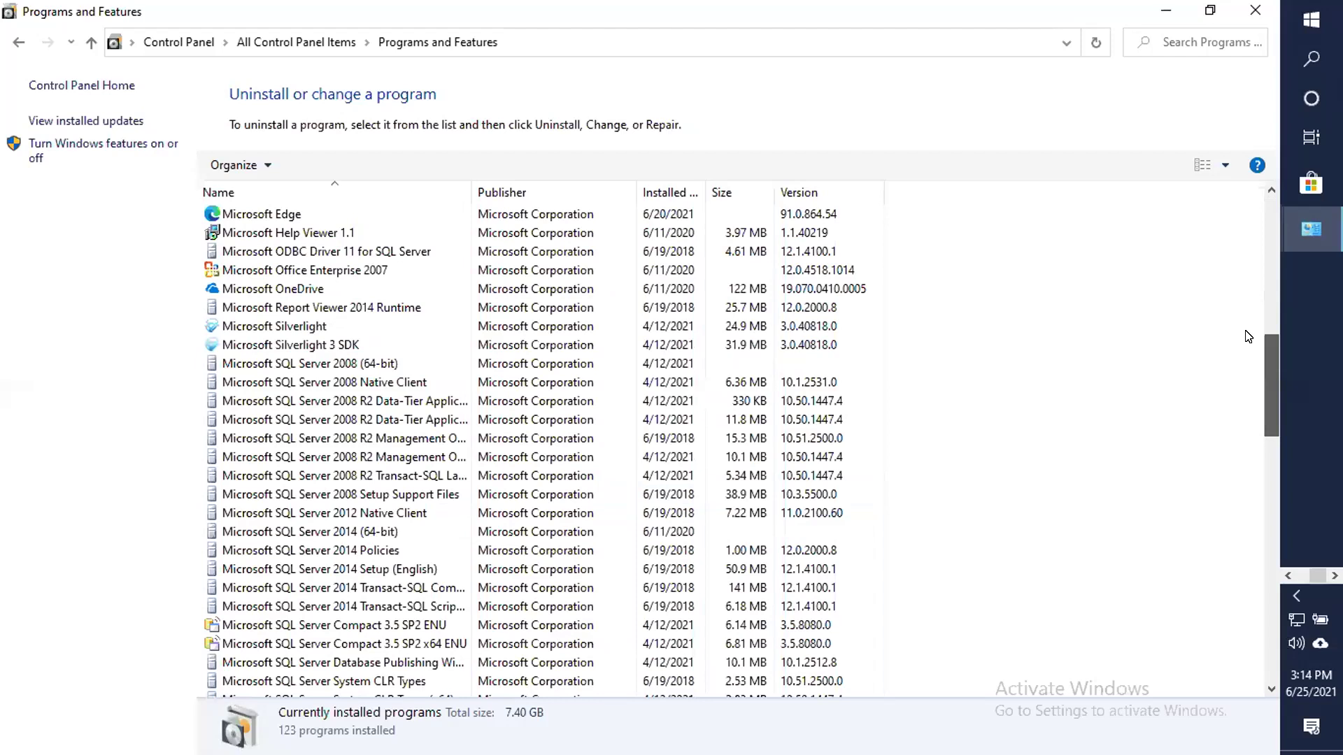
scroll(1248, 337, up, 4)
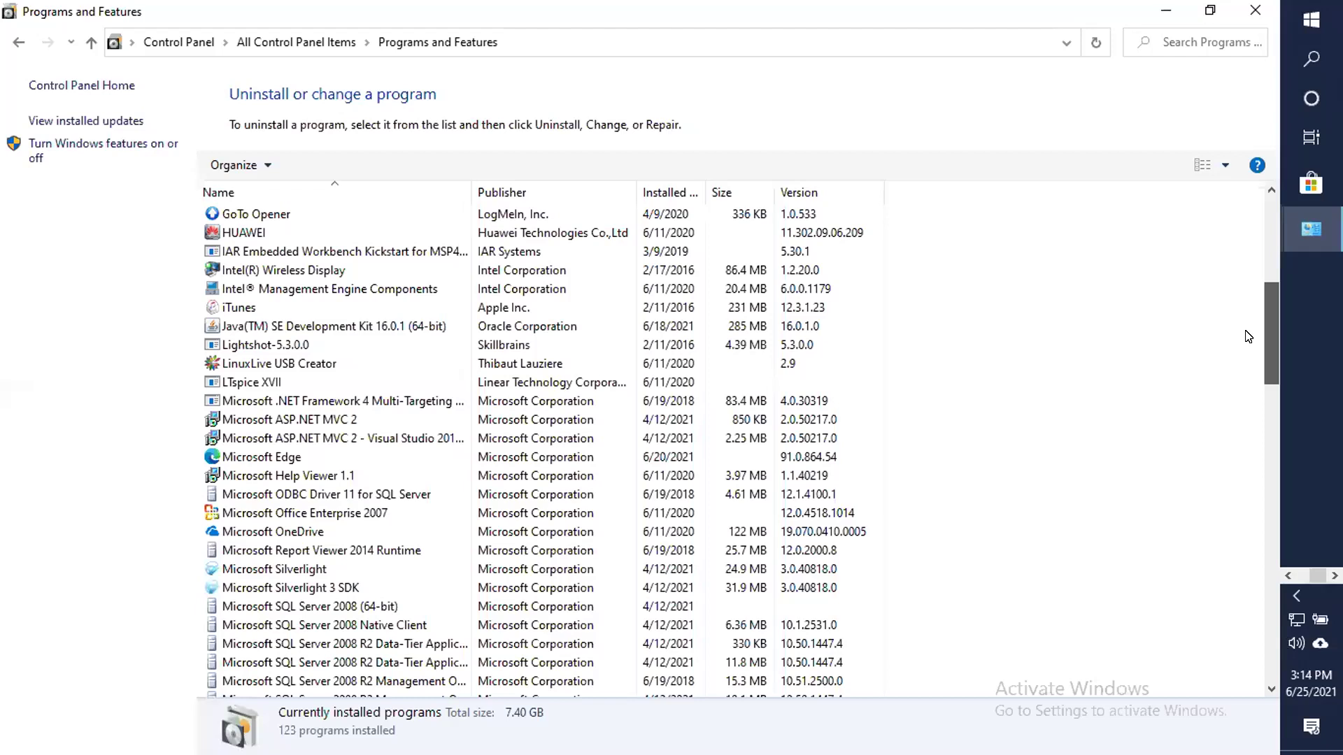
scroll(1249, 336, up, 8)
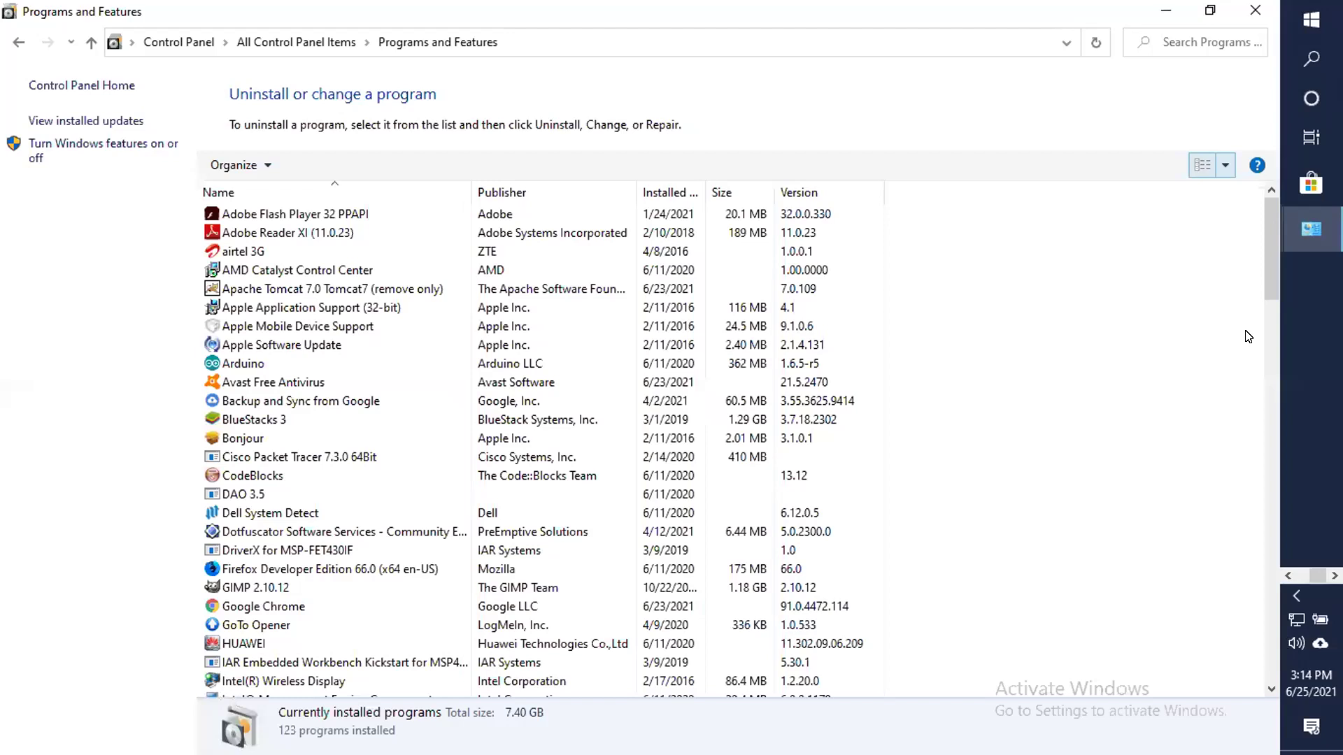
key(Page_Down)
key(Page_Down)
key(Page_Down)
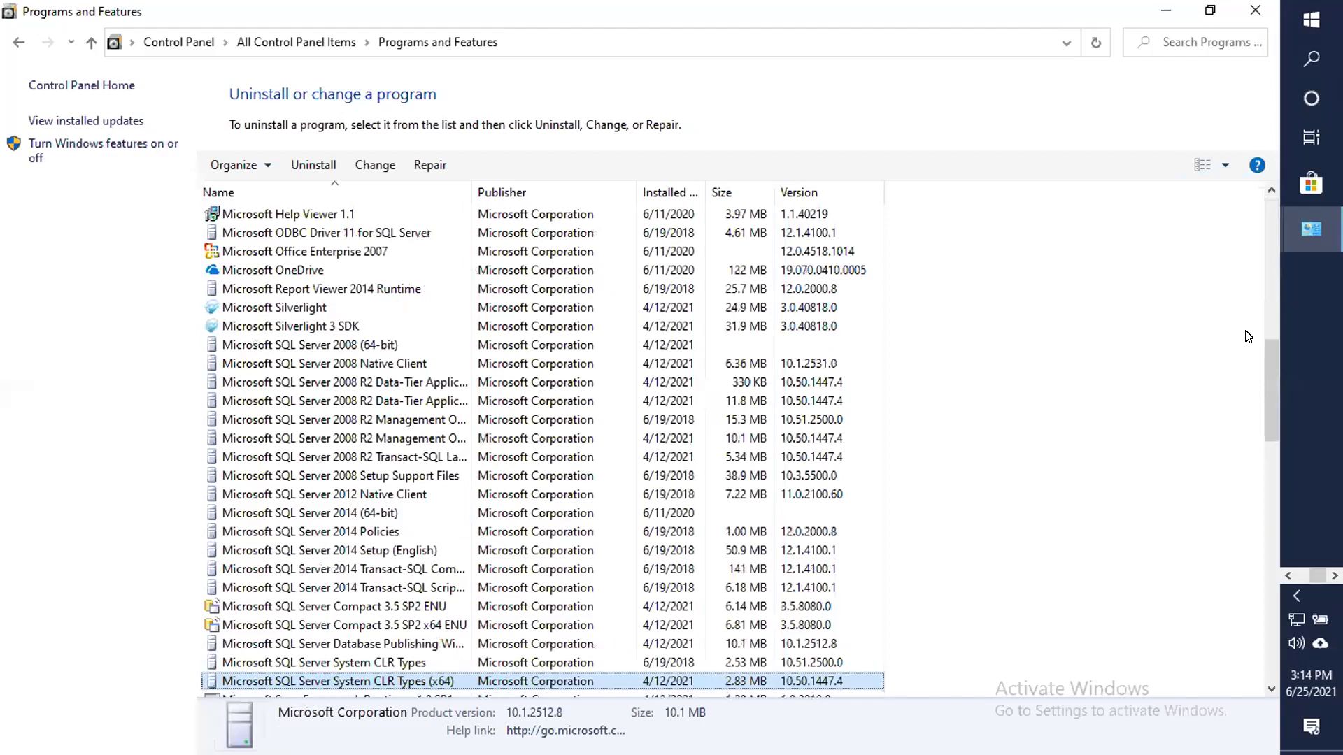
key(End)
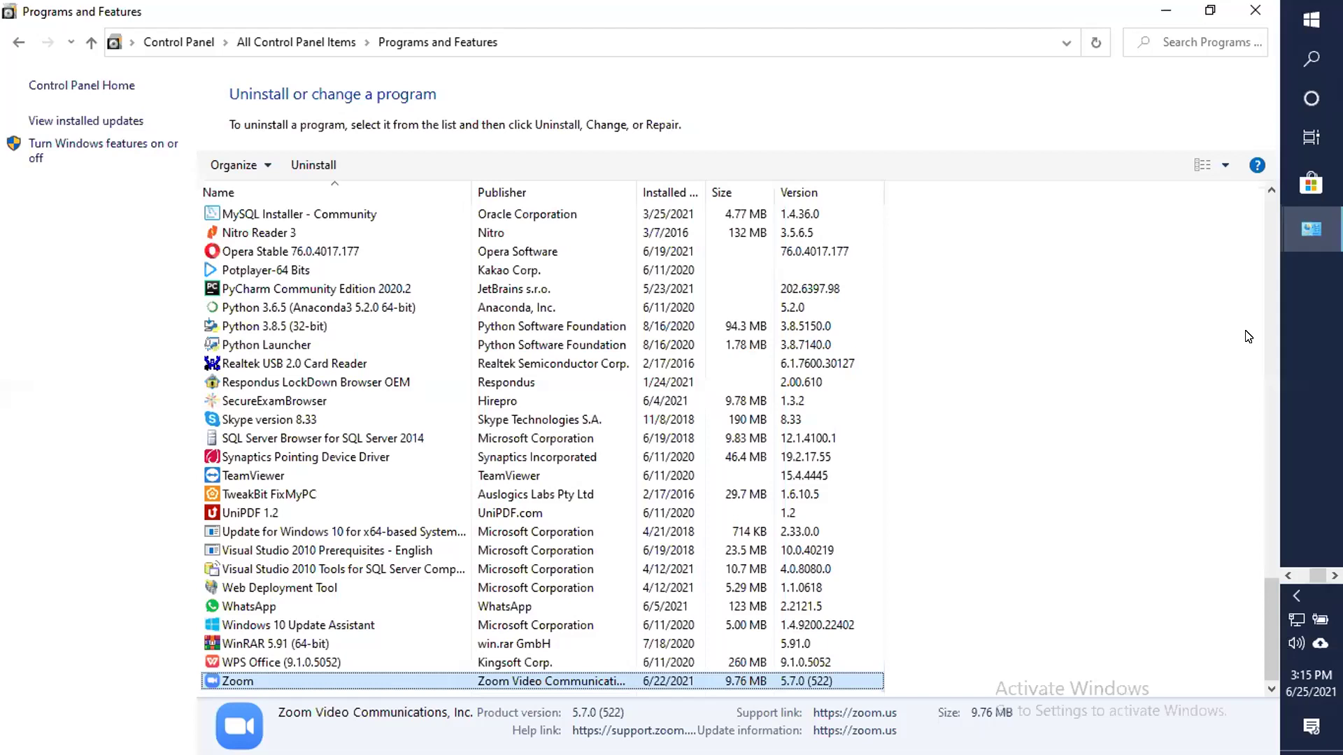
key(Page_Up)
key(Page_Up)
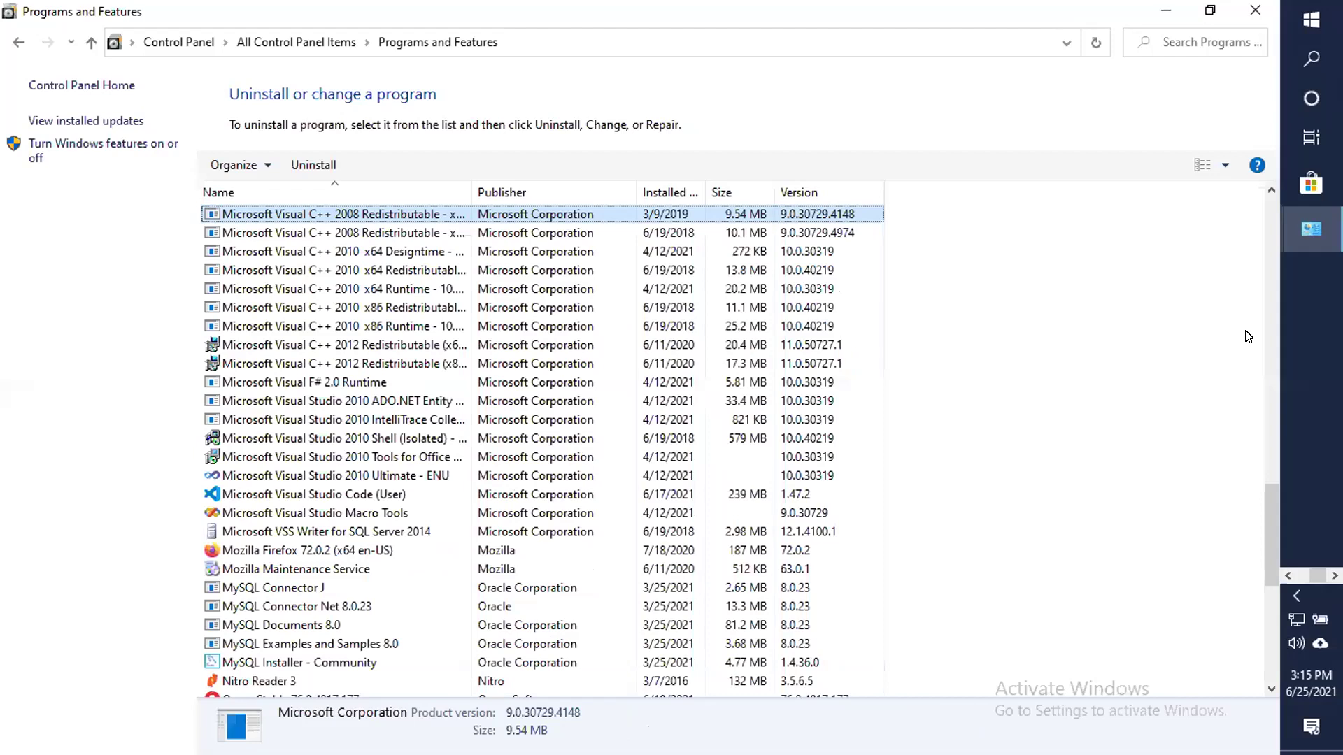
key(Page_Up)
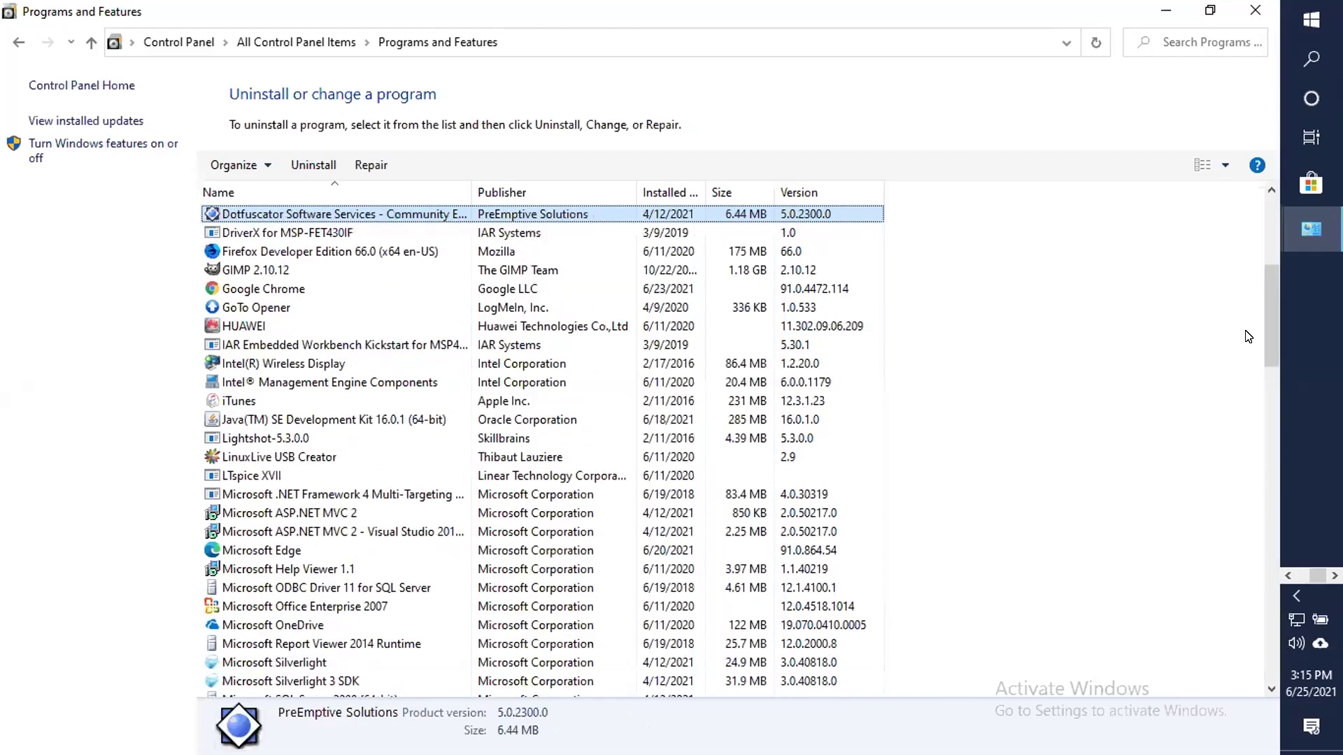
key(Up)
key(Up)
key(Up)
key(Up)
key(Up)
key(Up)
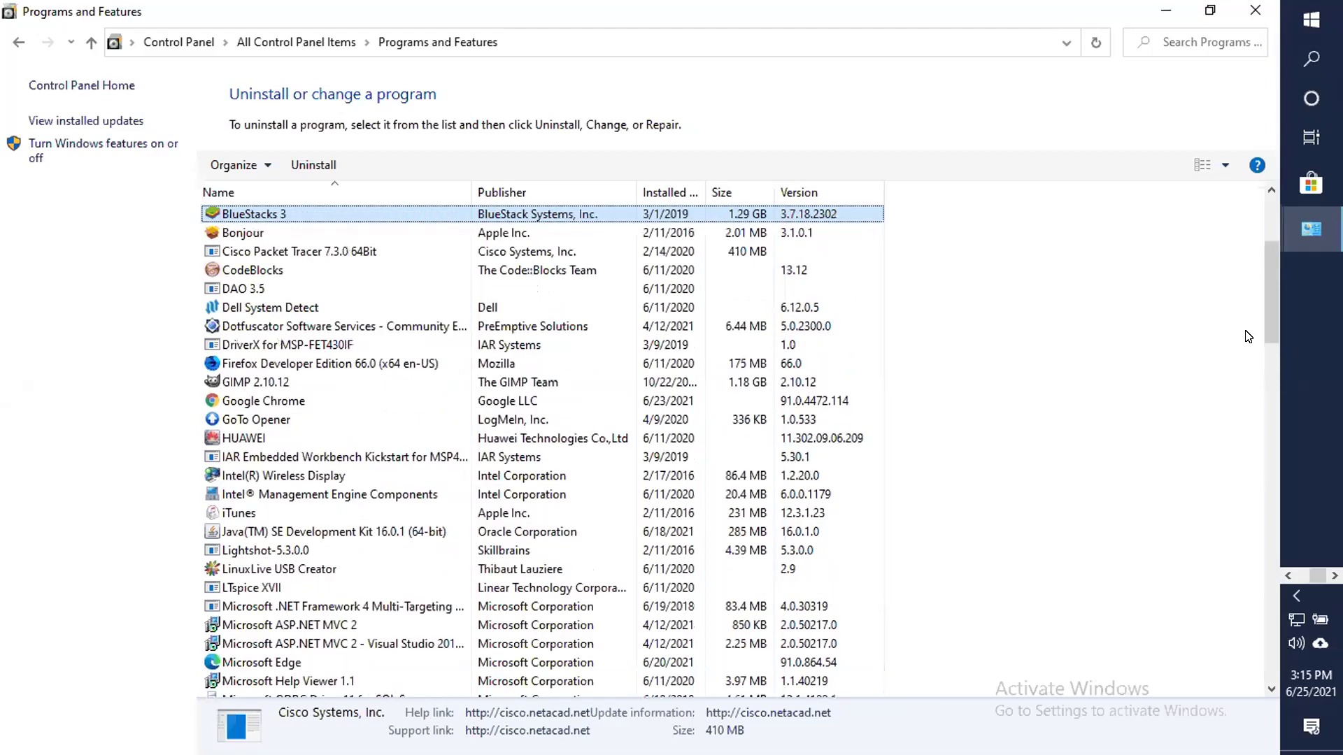
key(Up)
key(Up)
key(Up)
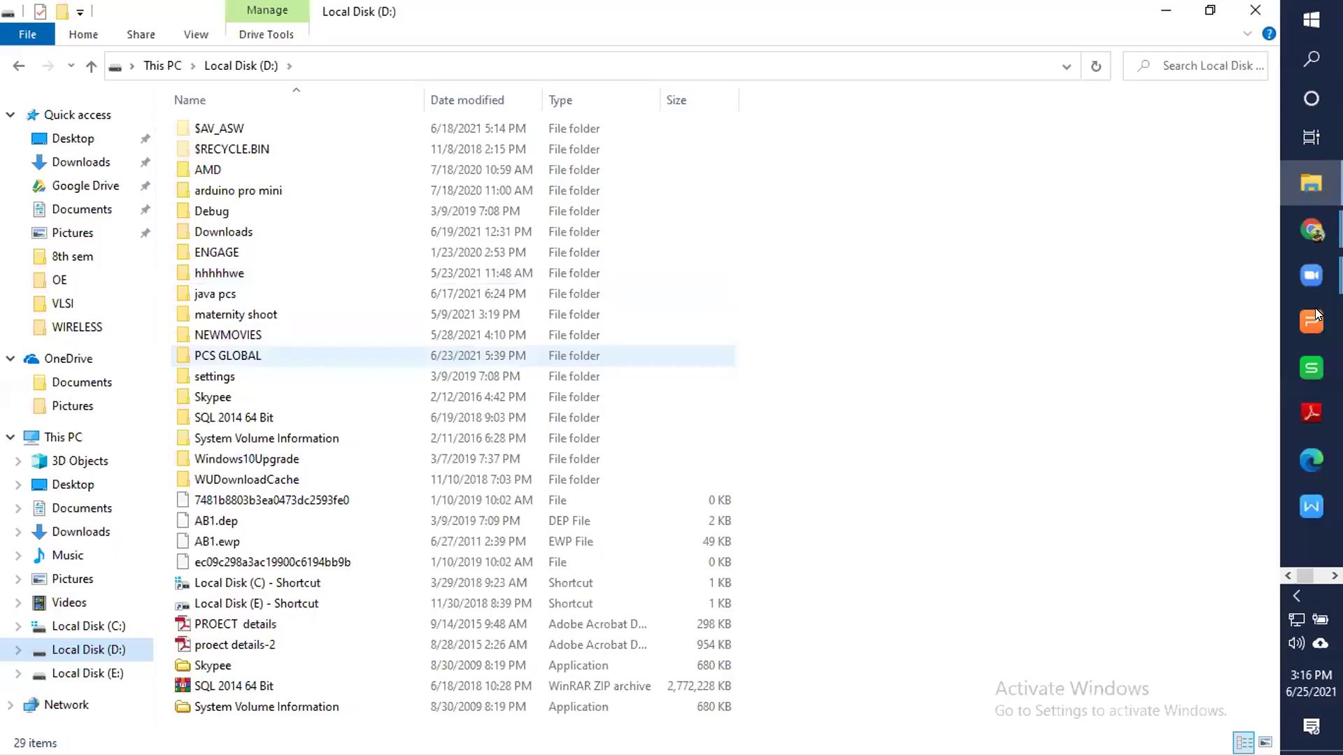
Open the PCS GLOBAL folder on Local Disk (D:) and recheck the start of the installed programs list.
key(Return)
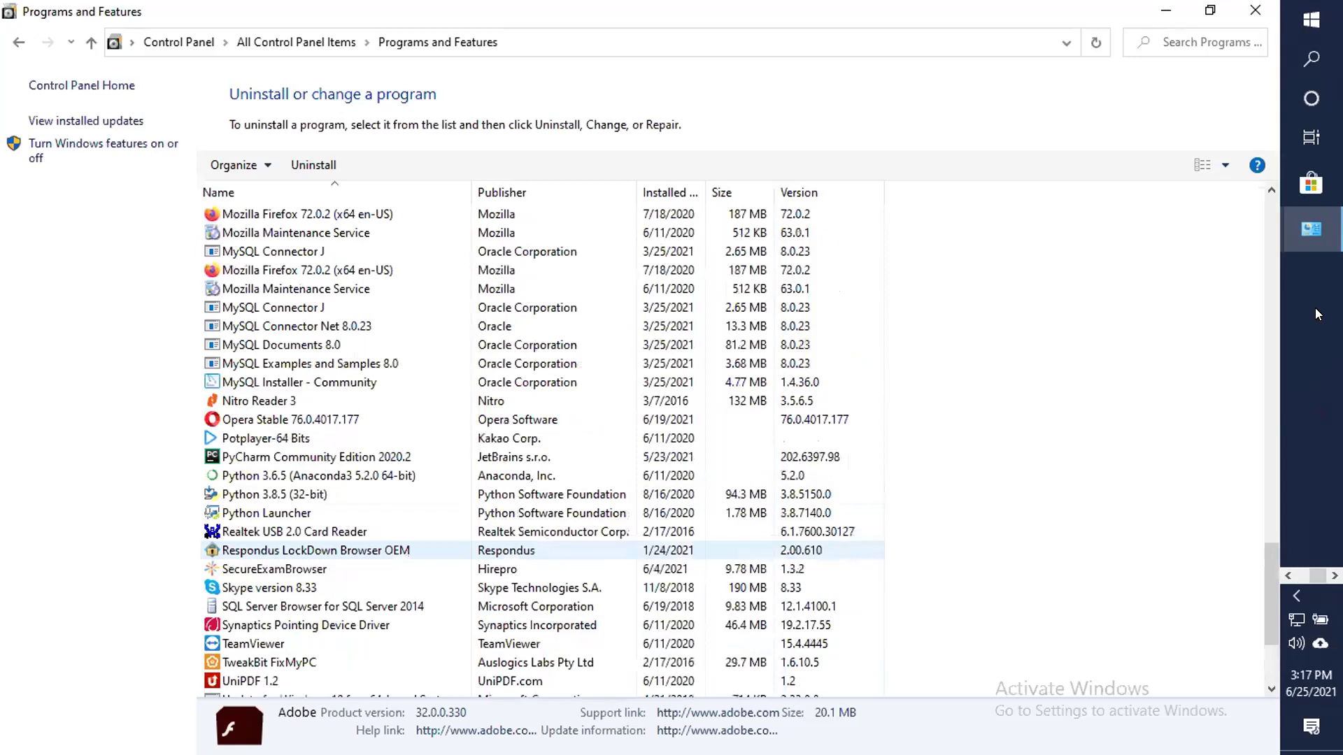
scroll(1317, 313, up, 15)
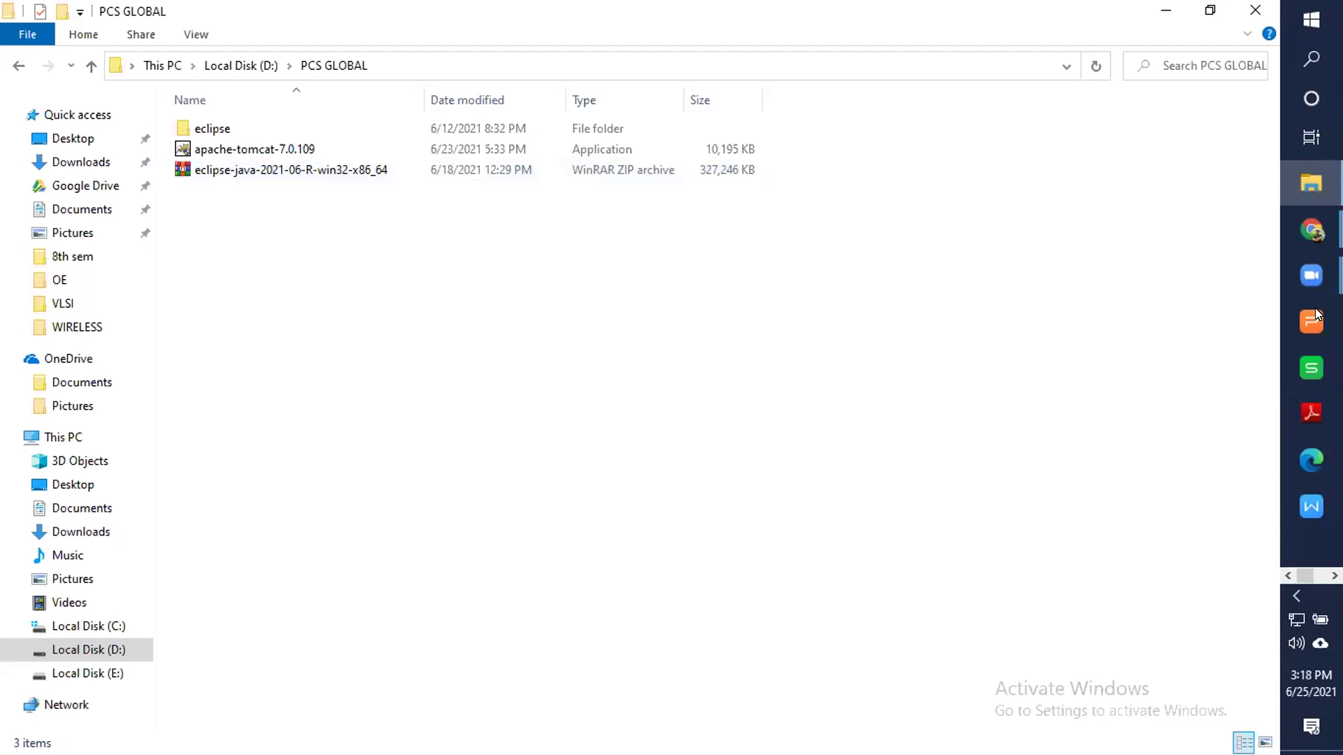
Return to the desktop, open Local Disk (D:) through This PC and maximize its window.
key(super+d)
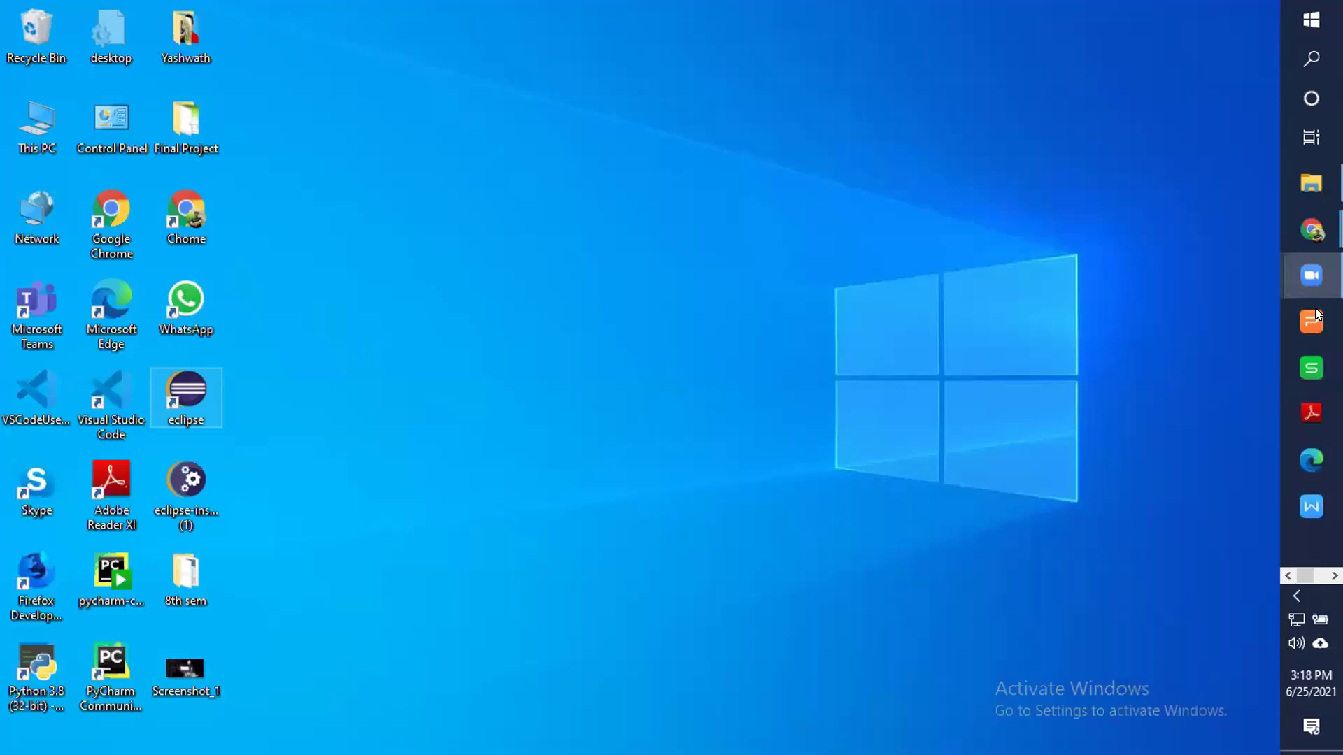
key(c)
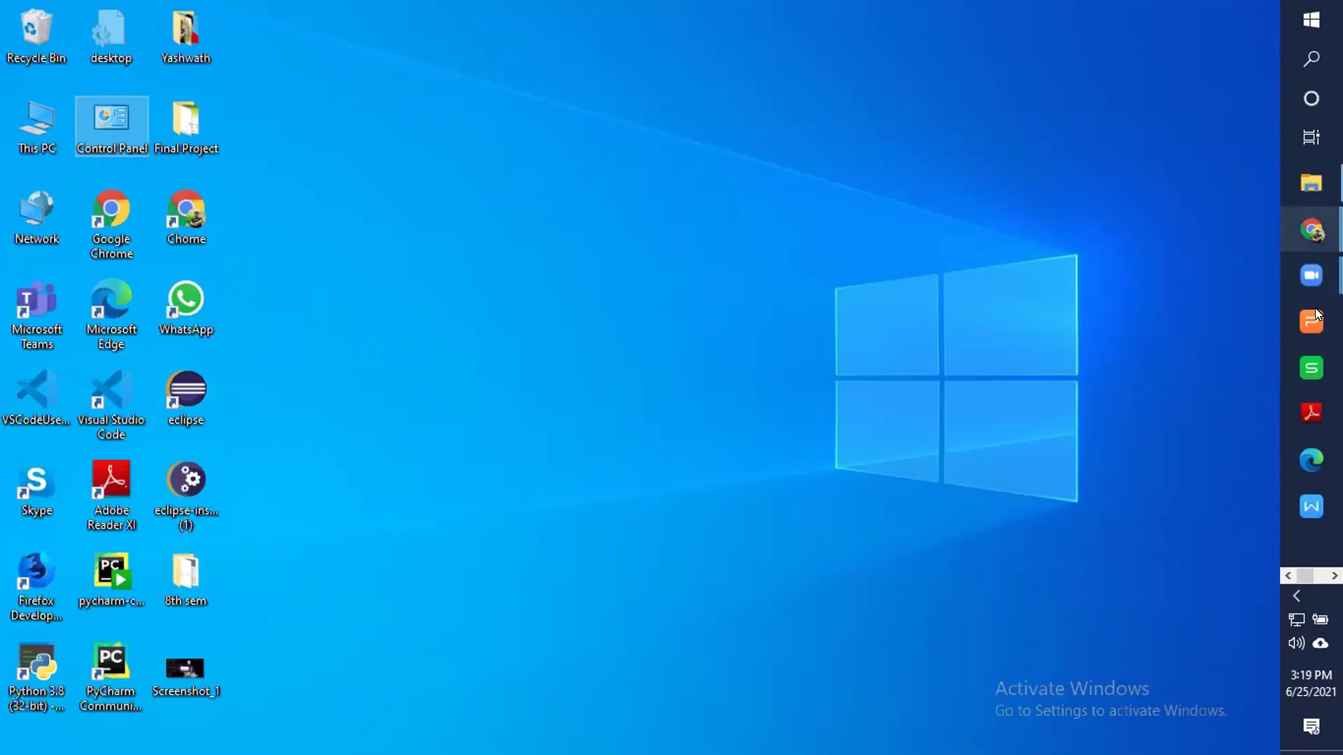
key(Return)
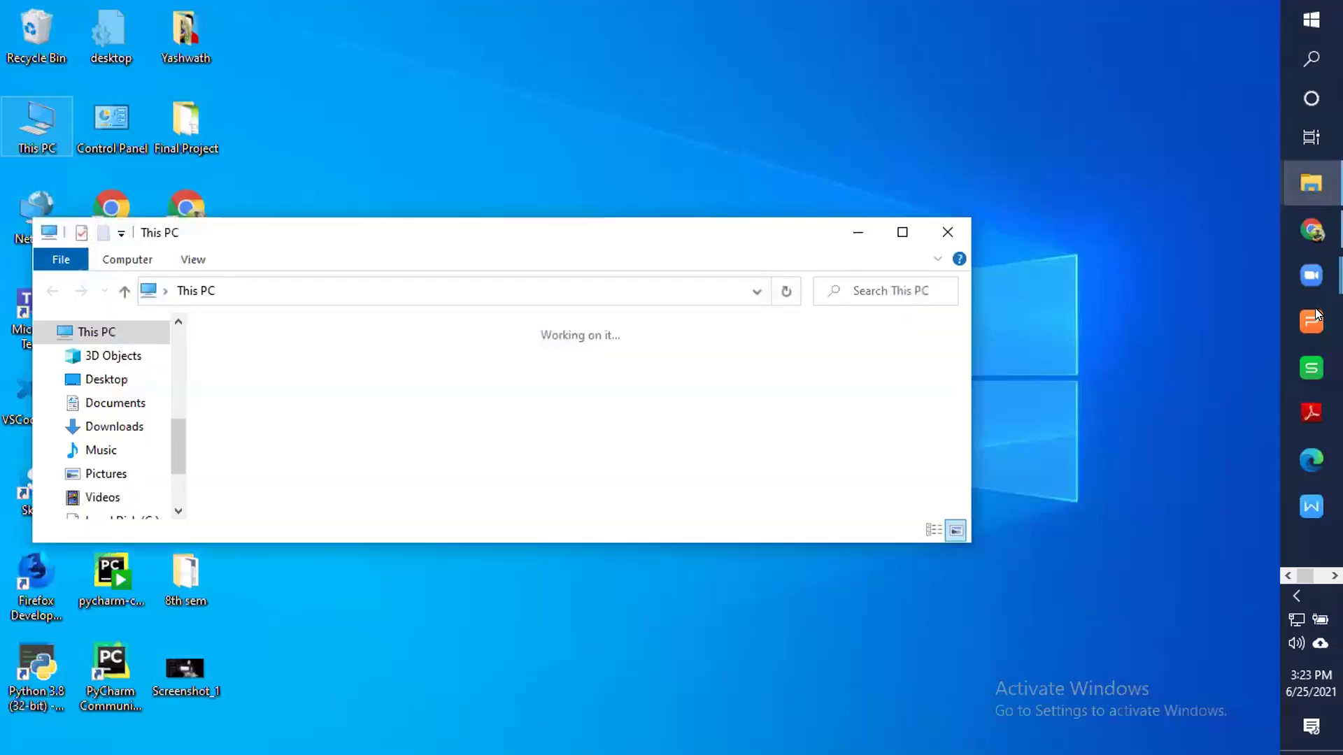
key(super+Up)
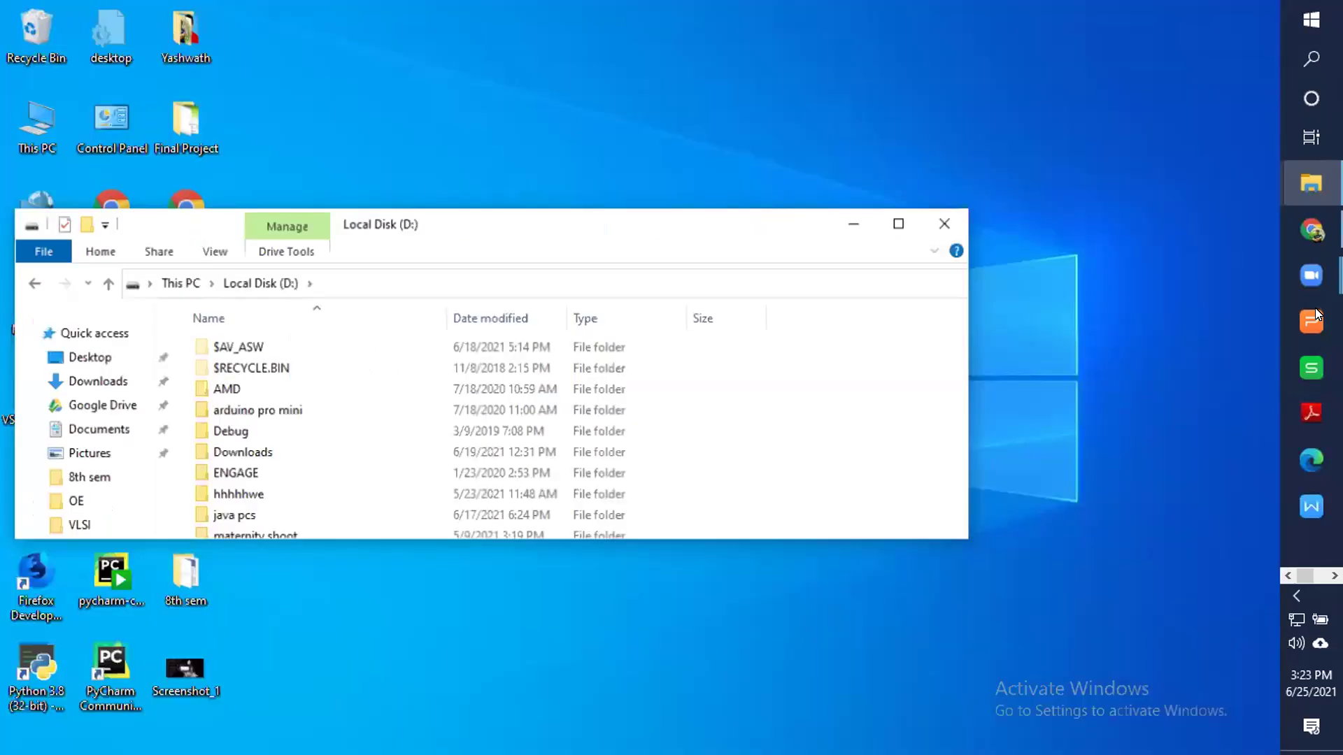
key(super+Up)
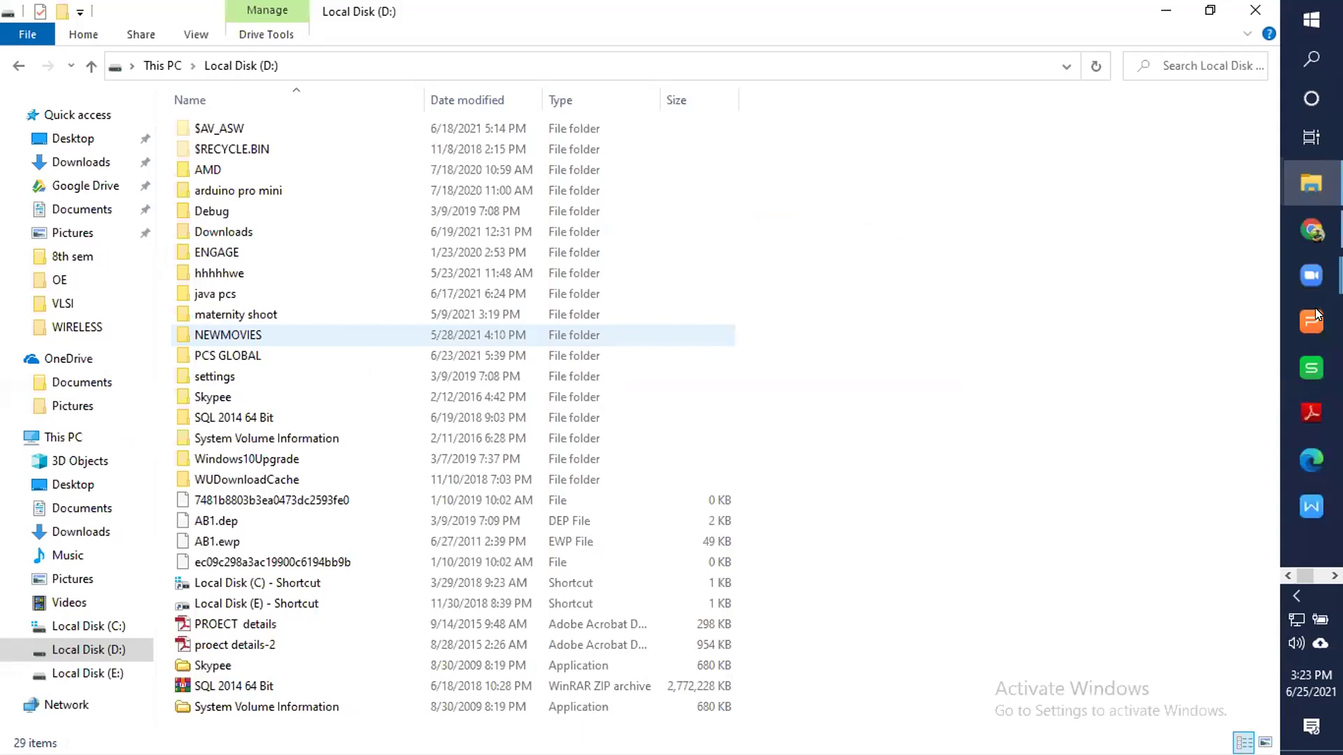
Open the PCS GLOBAL folder on Local Disk (D:) and paste the copied ccsetup582 installer into it.
key(p)
key(Return)
key(ctrl+v)
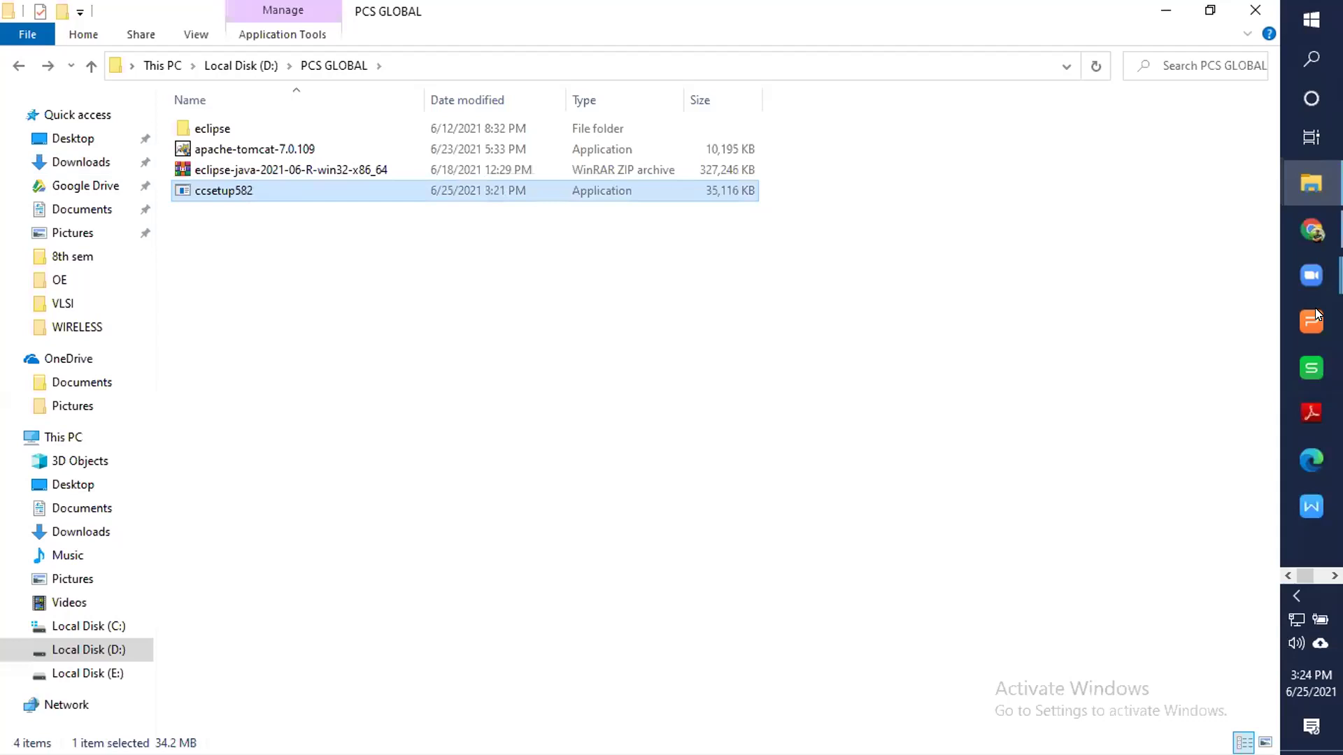
Run ccsetup582 and install CCleaner, accepting CCleaner Browser as the default browser.
key(Return)
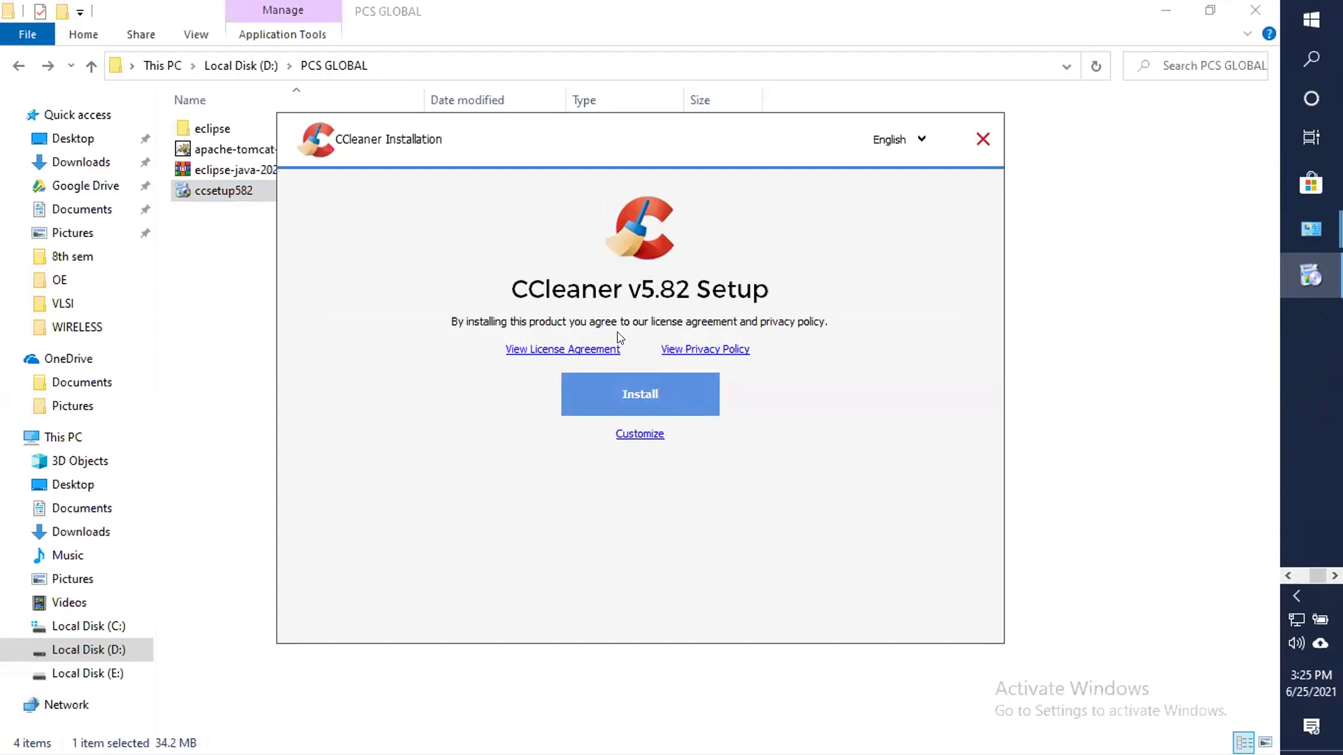
click(644, 396)
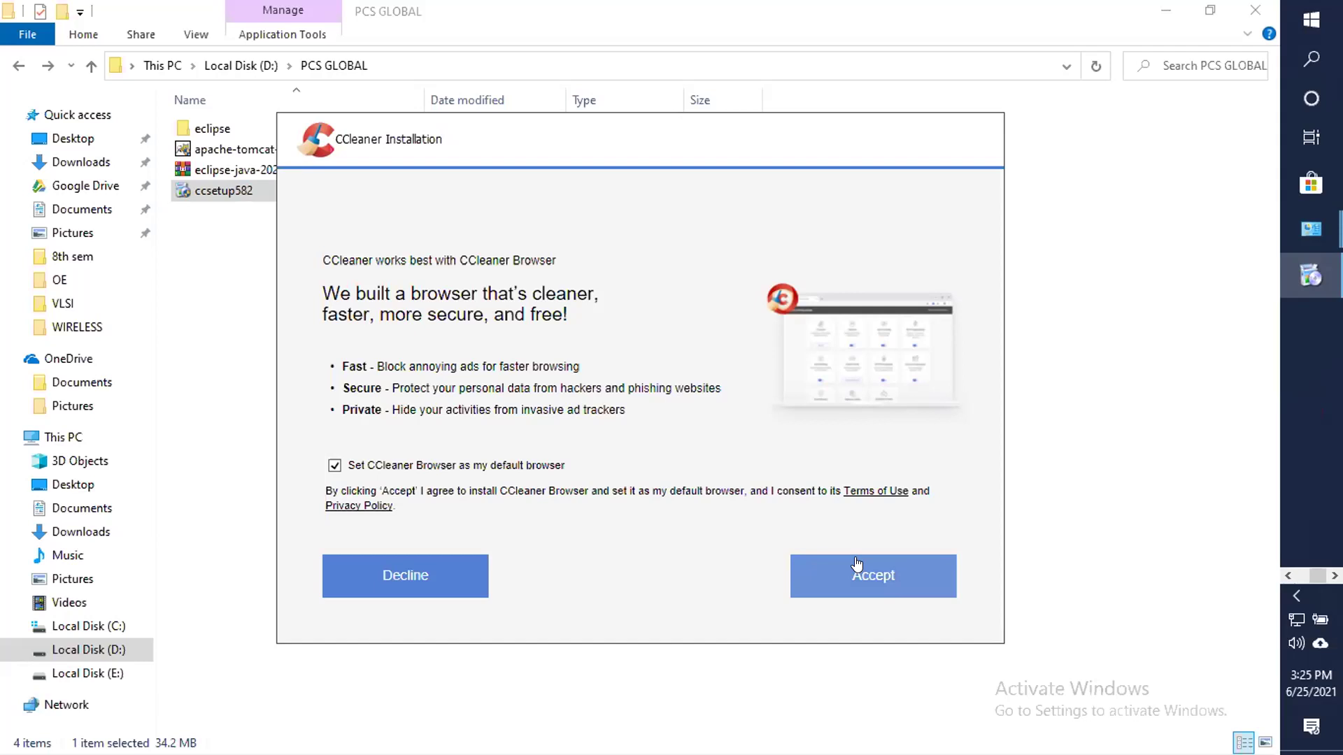
click(856, 563)
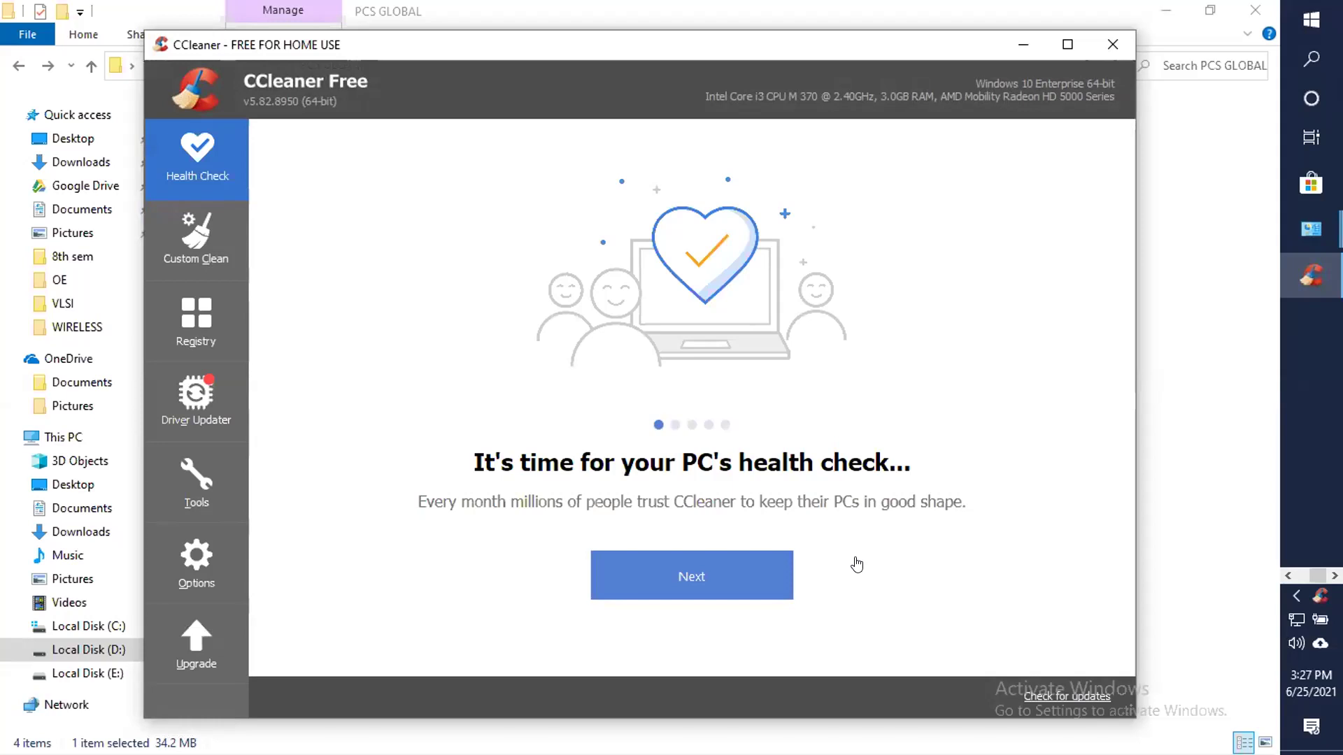
Search CCleaner's Uninstall tool for "ed", clear the search, and recheck the installed programs in Programs and Features.
key(alt+r)
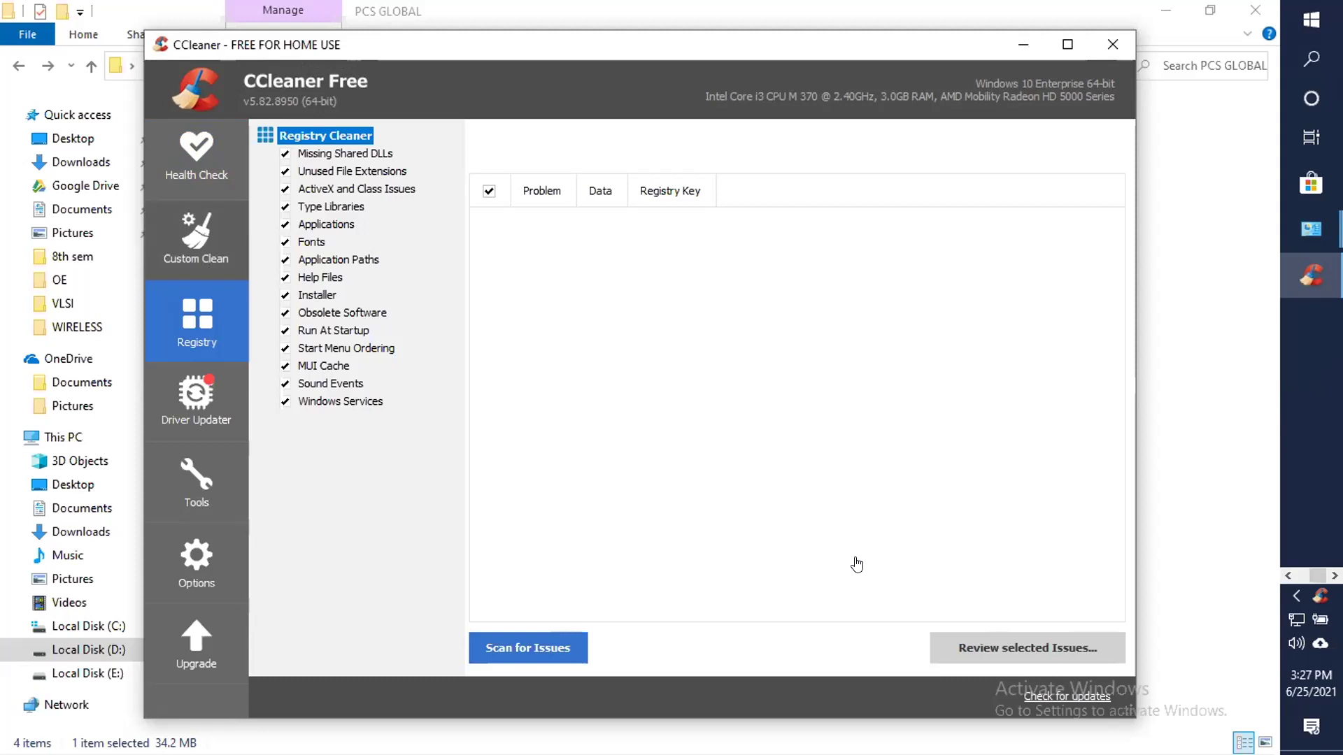
key(Up)
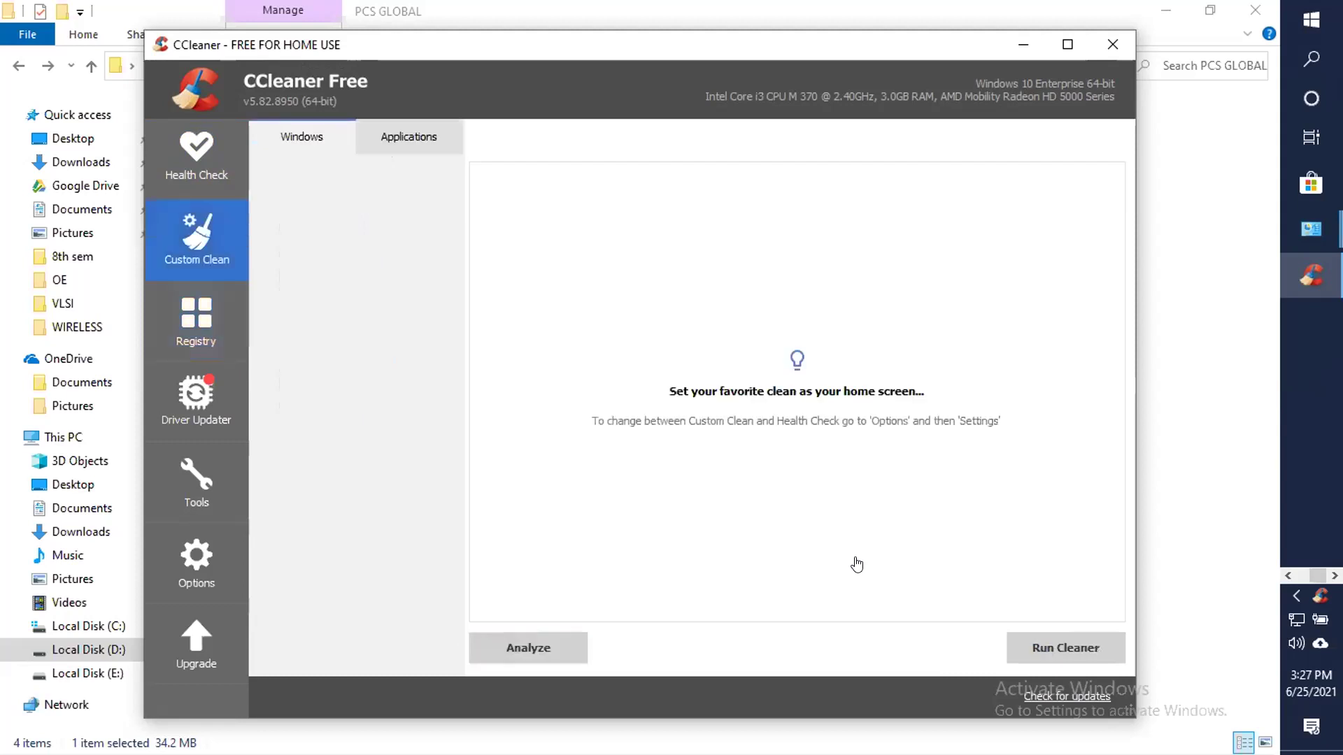
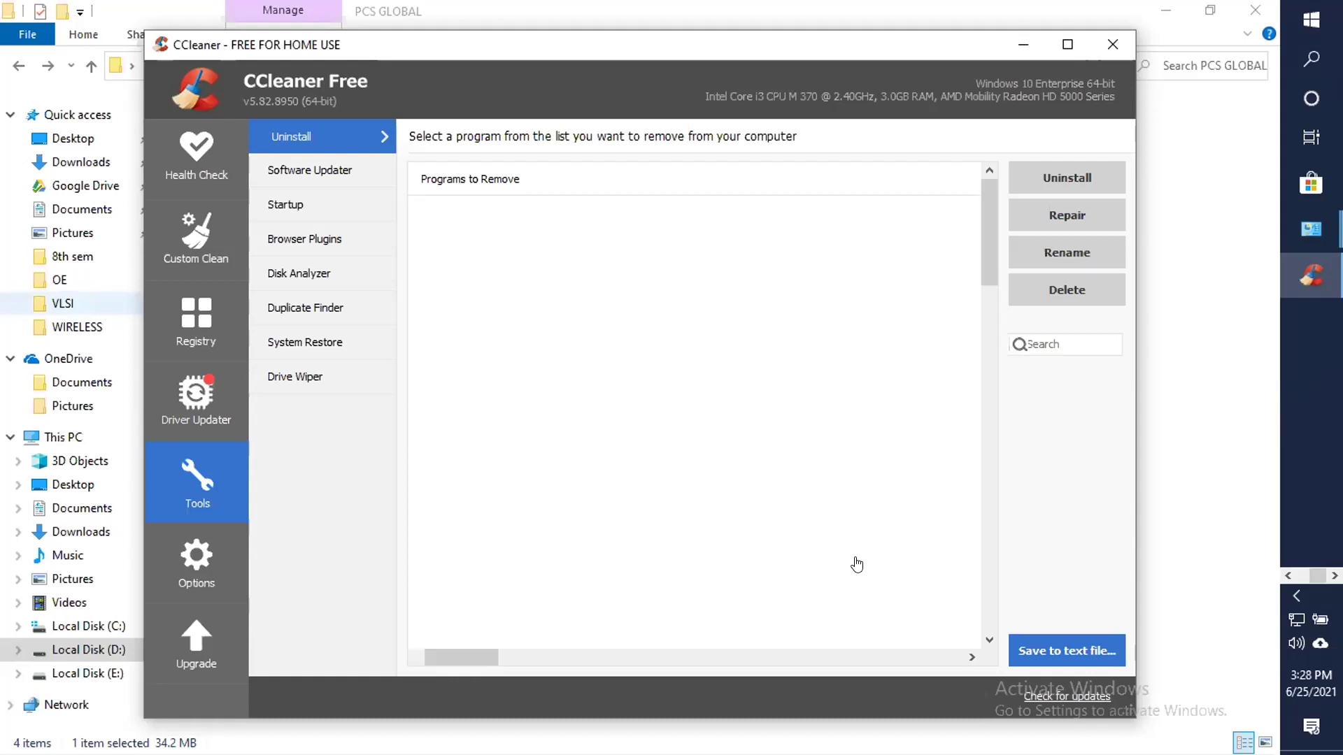
text(ed)
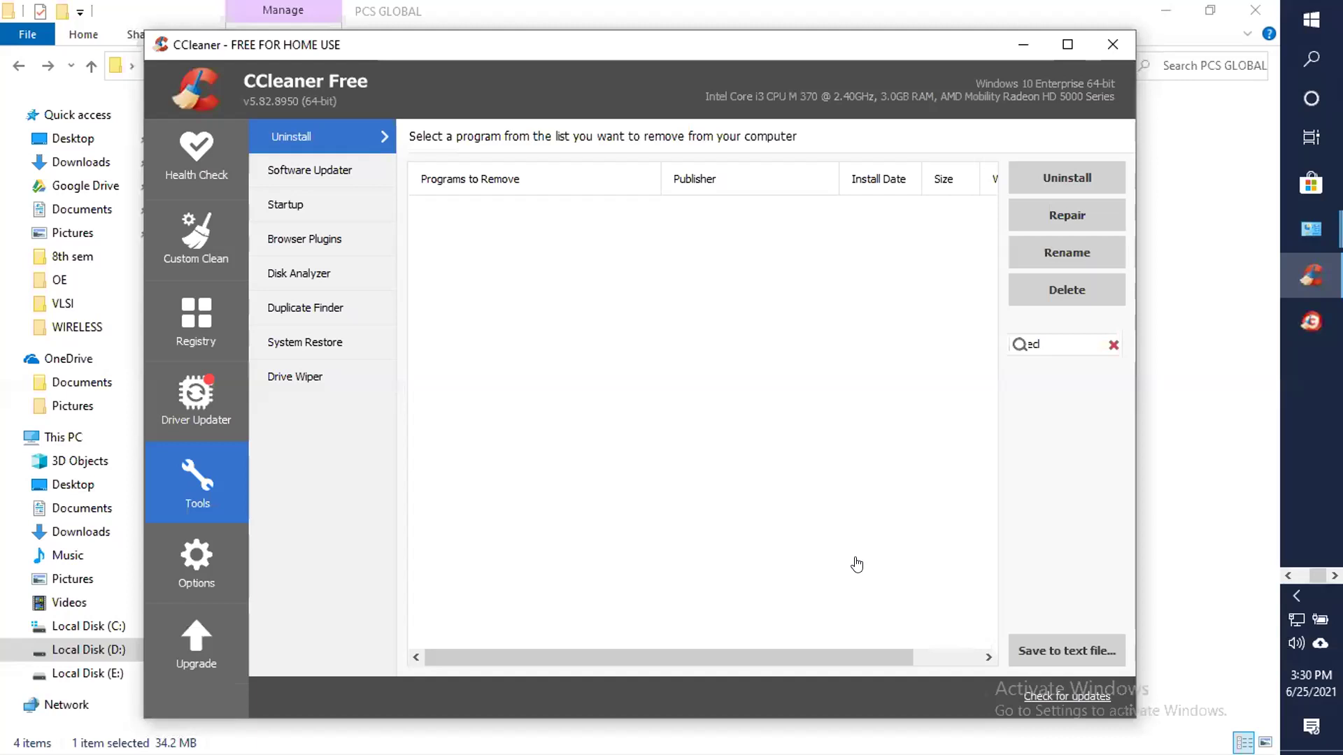
key(BackSpace)
key(BackSpace)
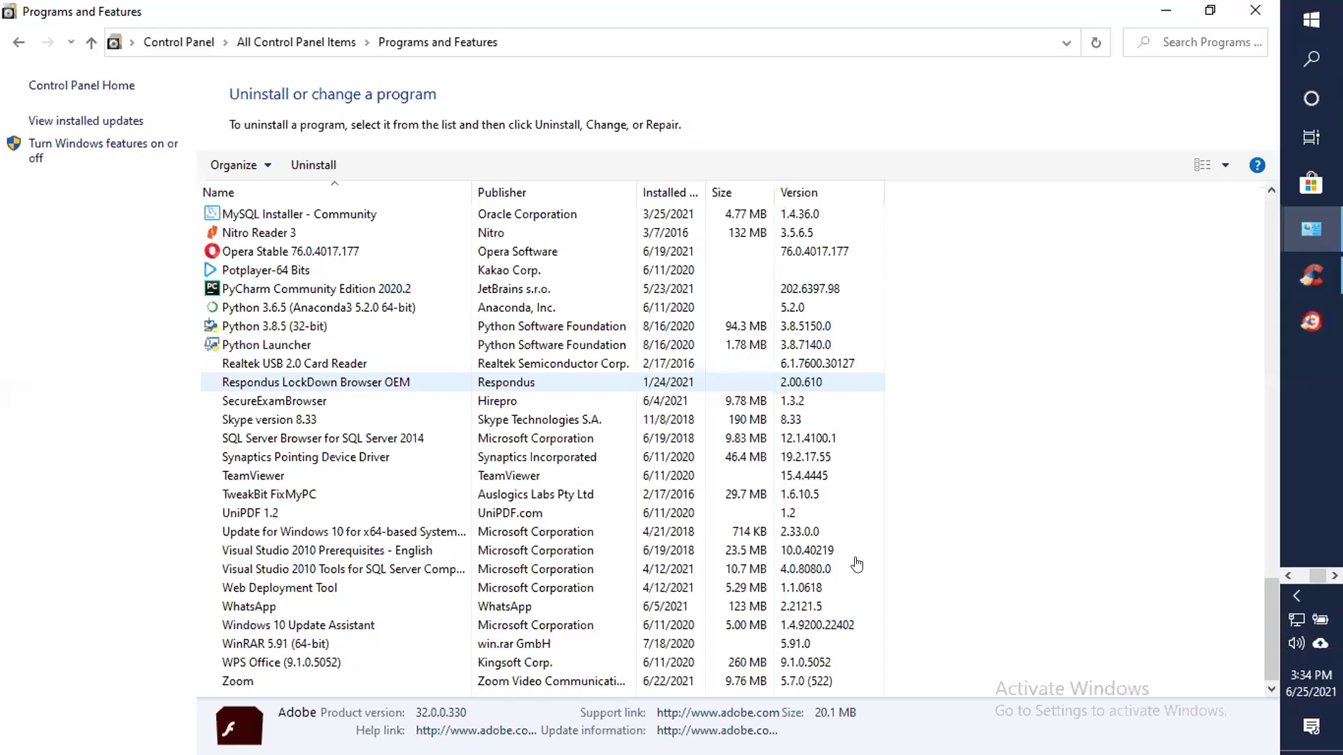
scroll(856, 563, up, 15)
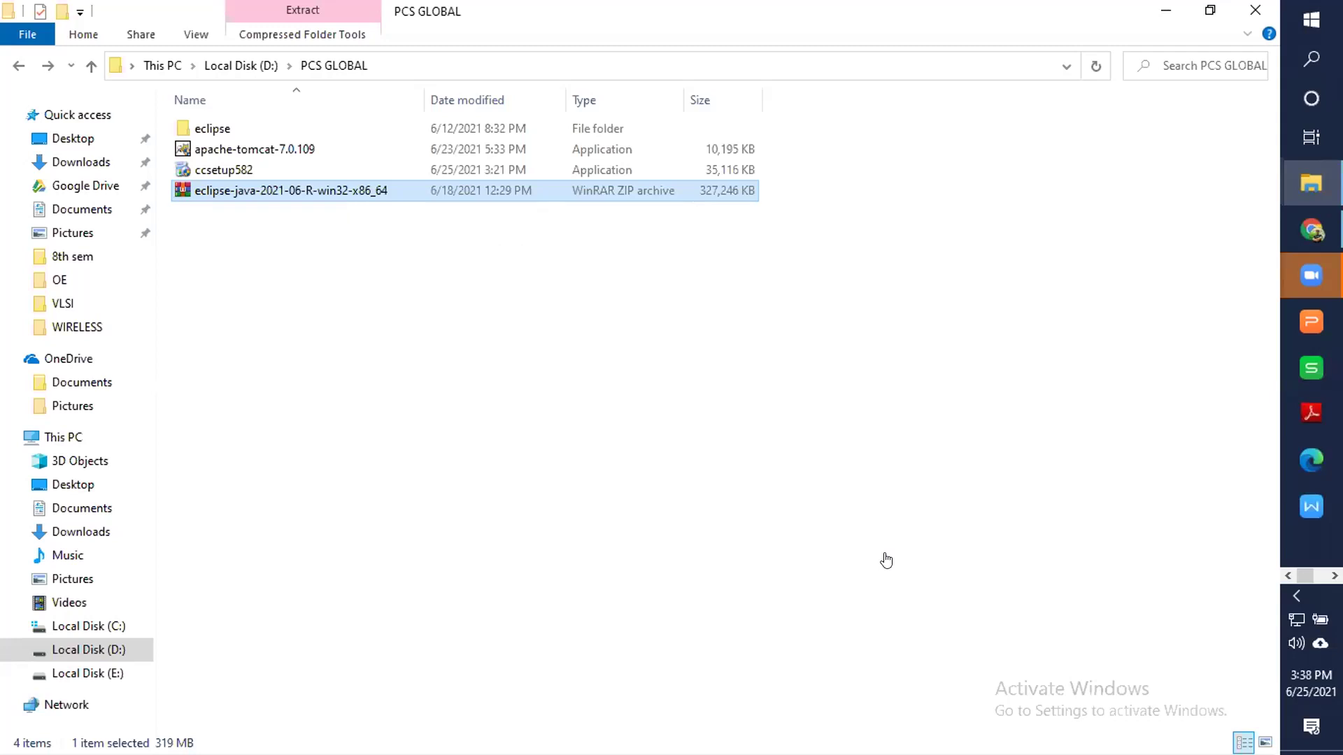
Delete the eclipse-java-2021-06-R-win32-x86_64 archive from PCS GLOBAL and open the eclipse folder.
key(shift+F10)
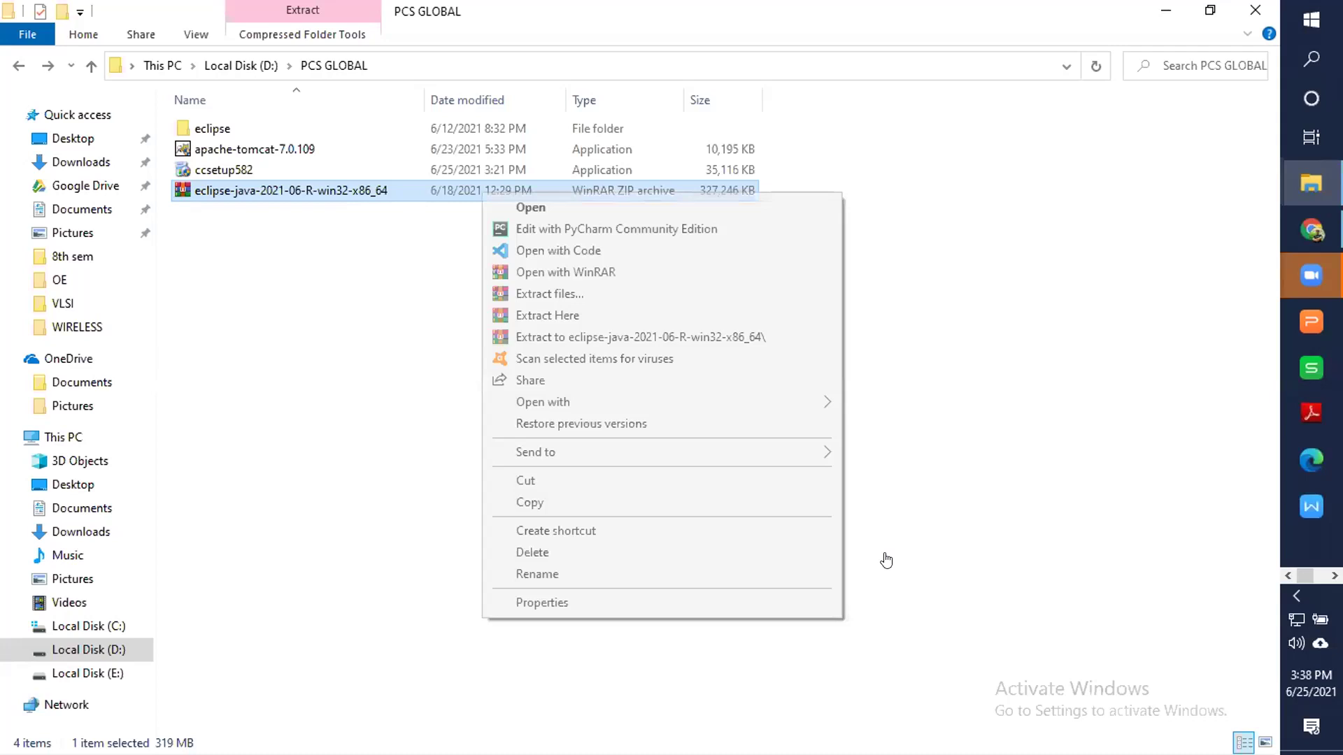
key(d)
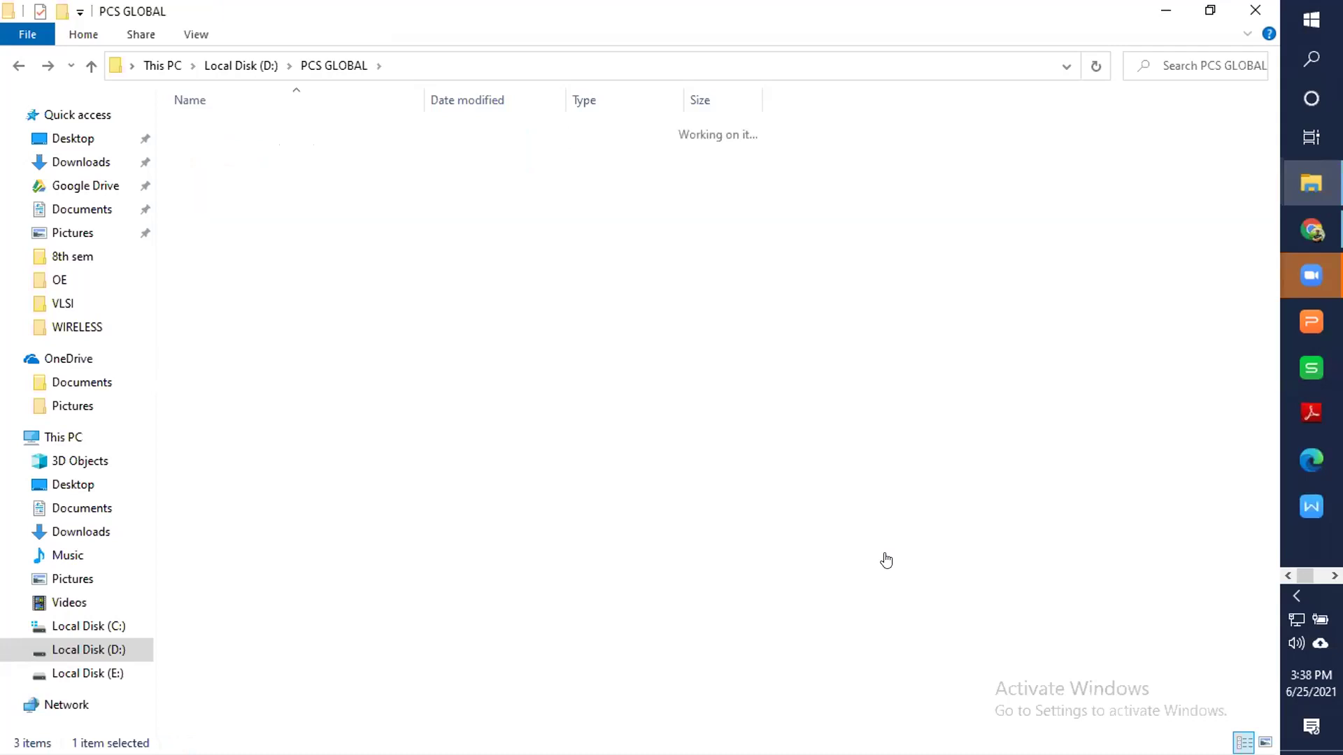
key(Return)
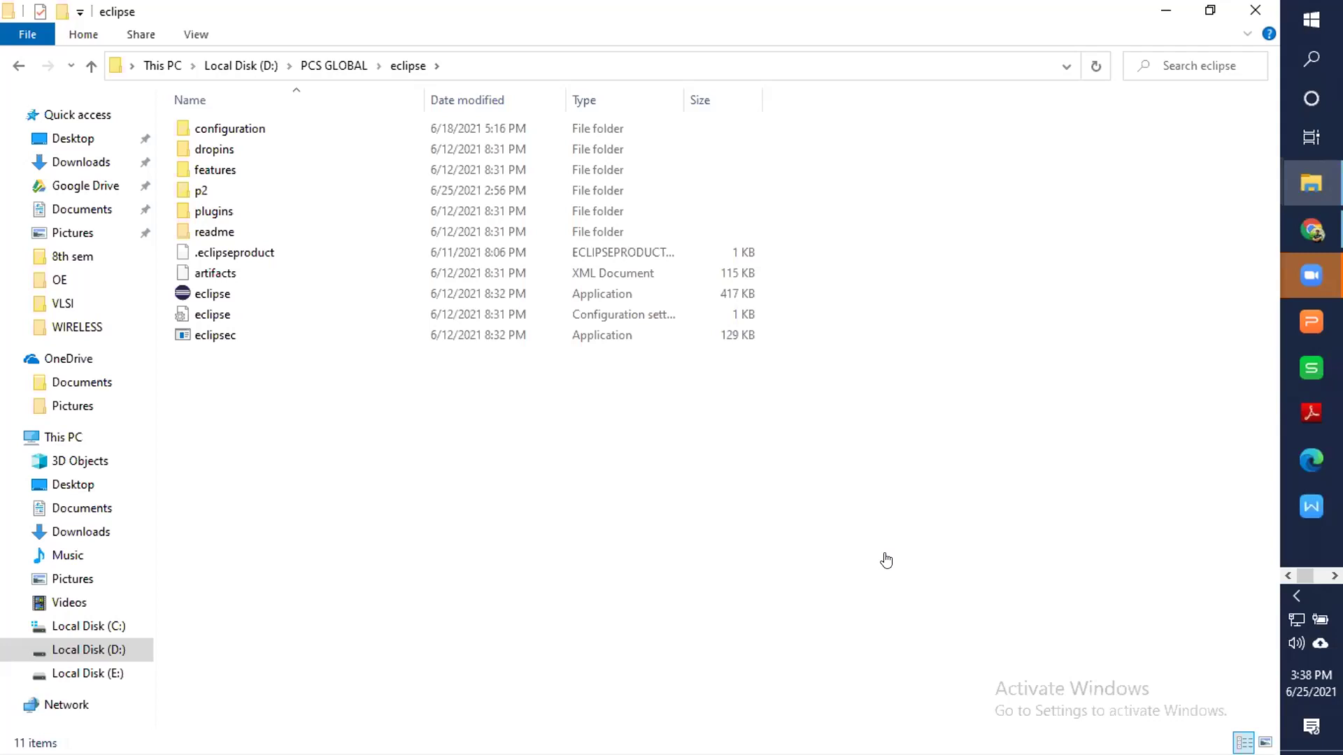
Delete the eclipse folder from the PCS GLOBAL folder.
key(alt+Up)
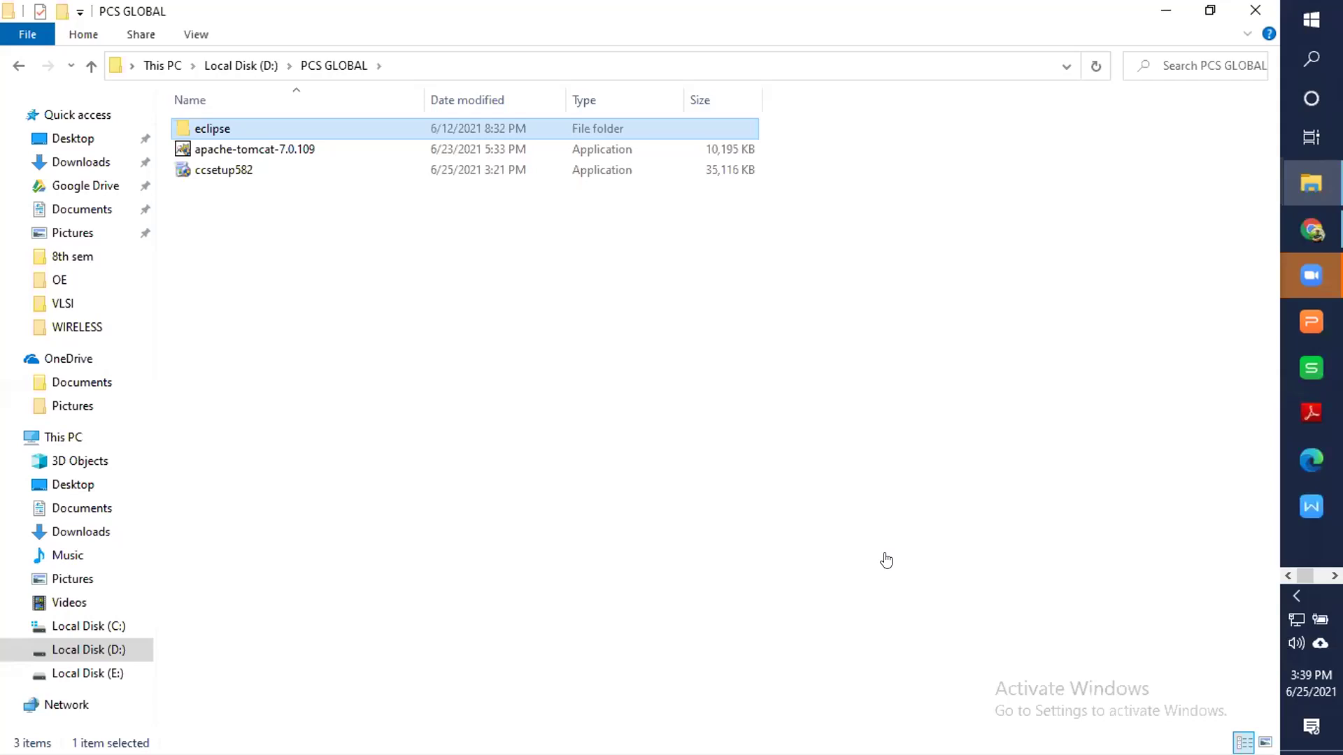
key(Delete)
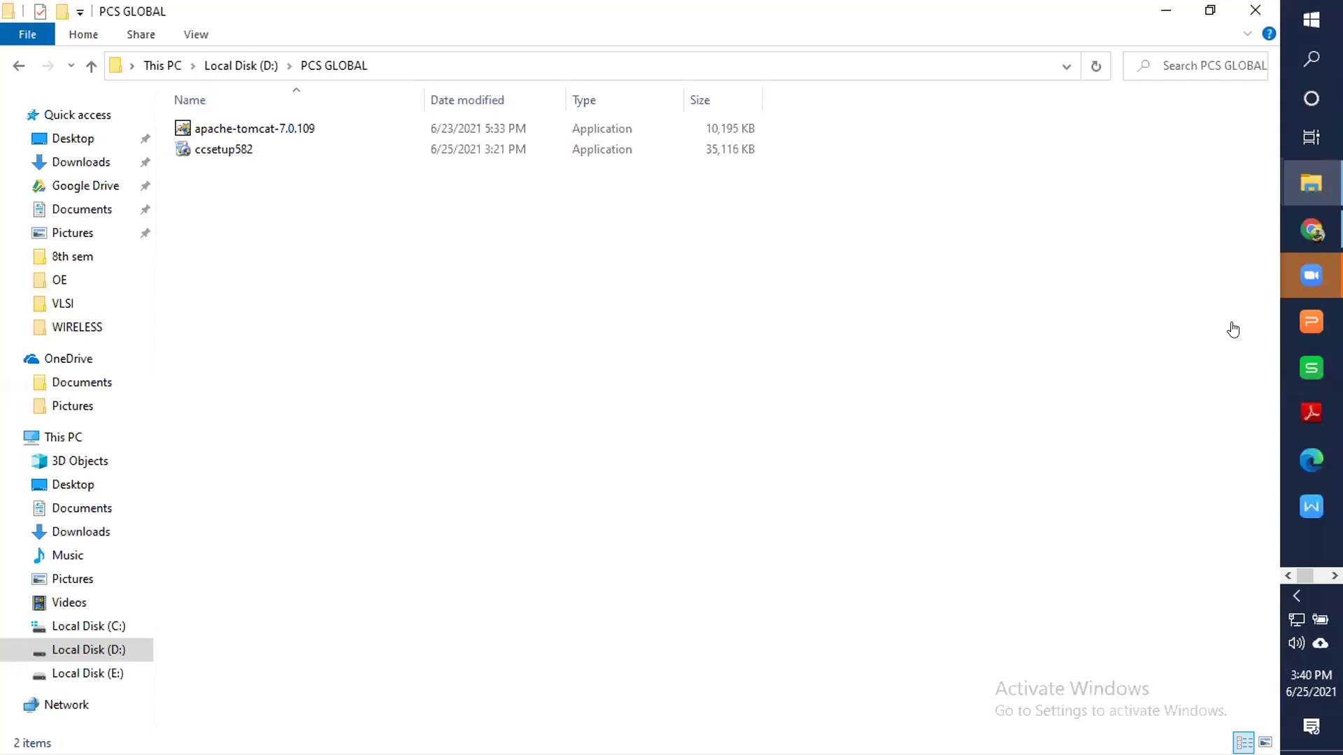
Download the Windows x86_64 package of Eclipse IDE for Enterprise Java and Web Developers 2021-06 from the Eclipse Packages page.
key(alt+Tab)
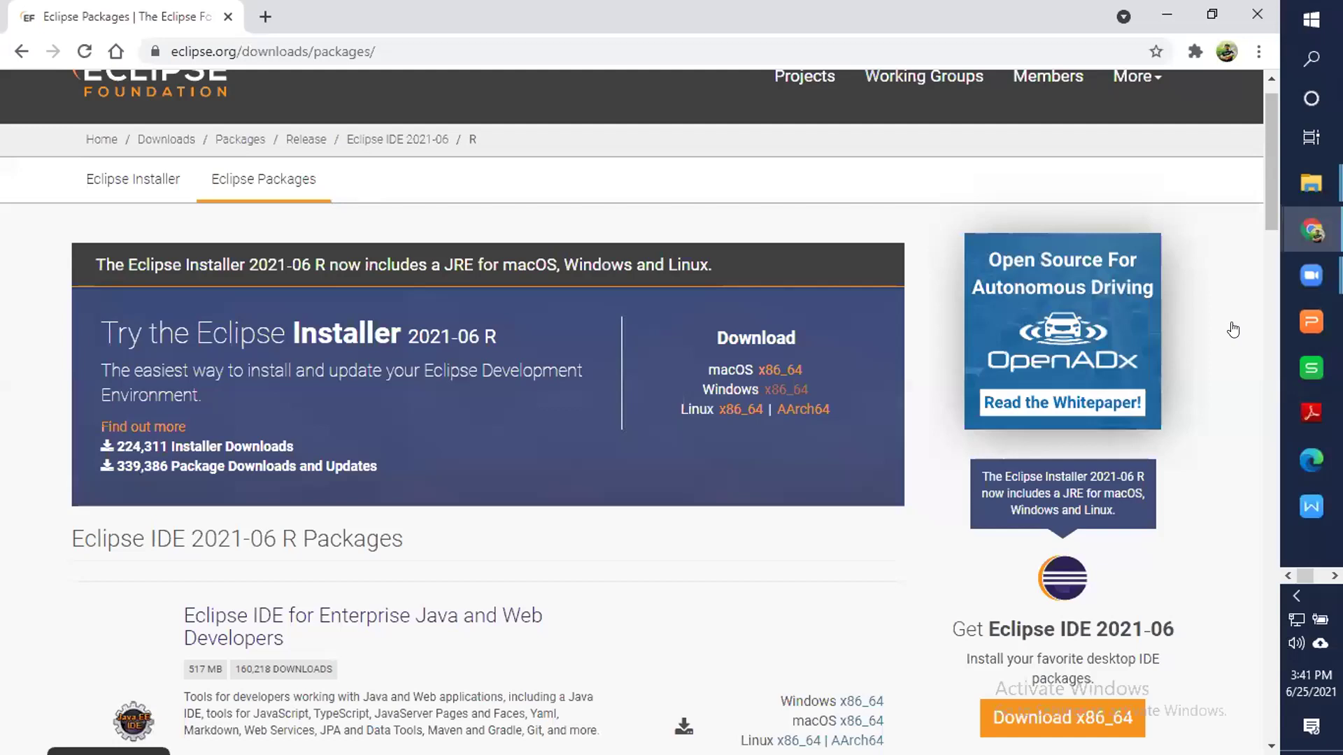
scroll(1233, 329, down, 3)
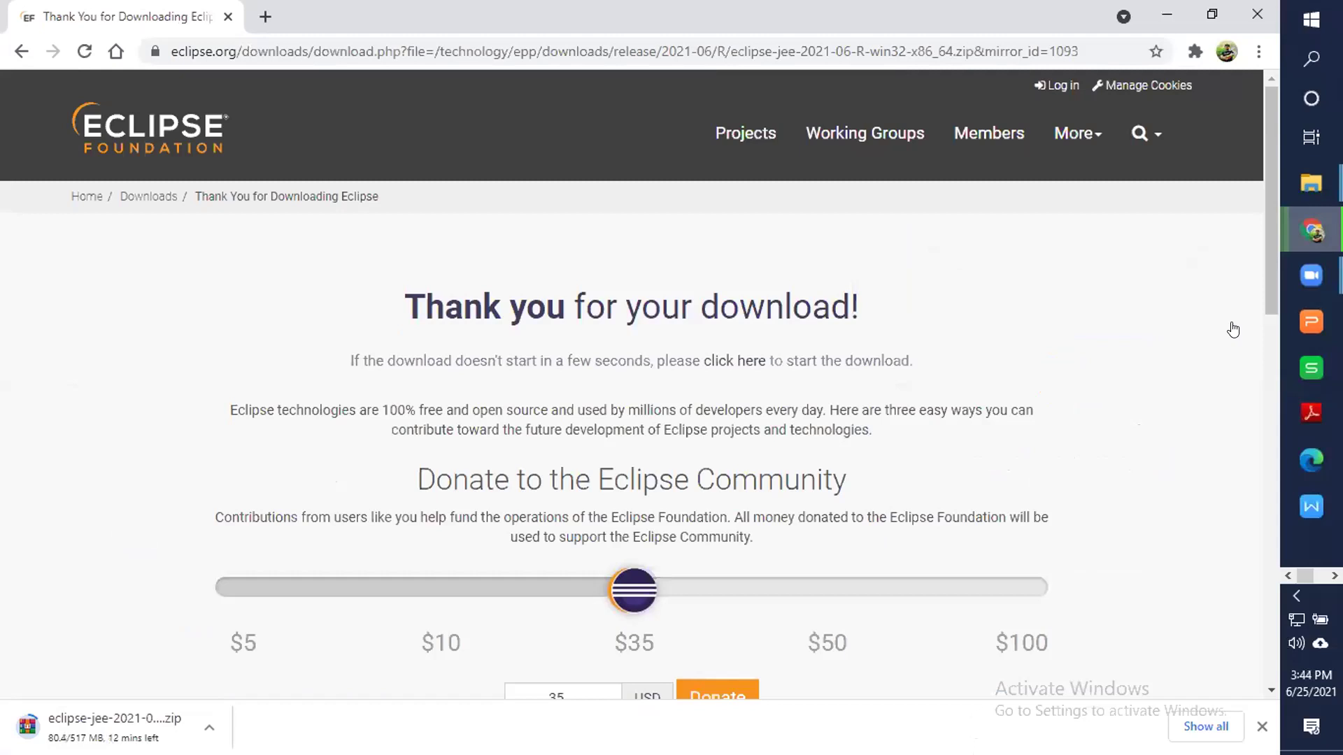
Place the eclipse-jee-2021-06-R-win32-x86_64 archive from Downloads into the PCS GLOBAL folder on Local Disk (D:).
key(super+d)
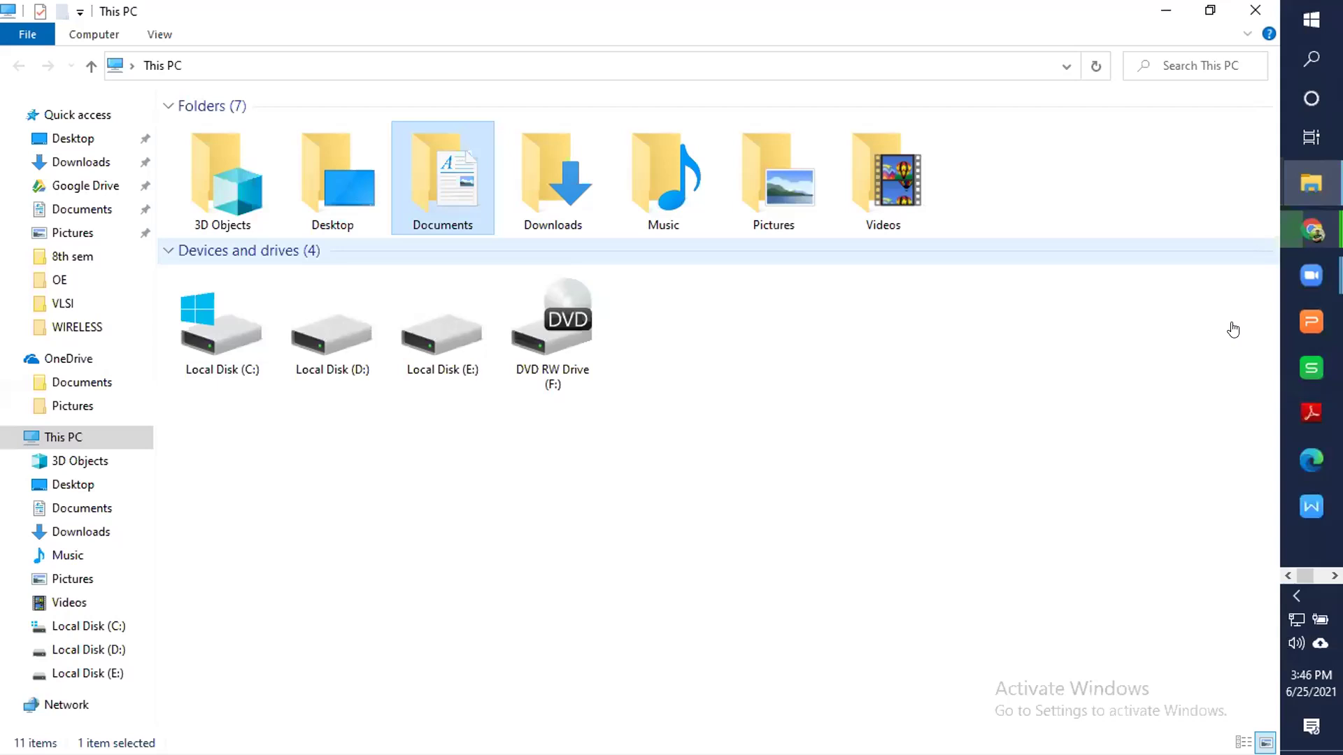
double_click(331, 334)
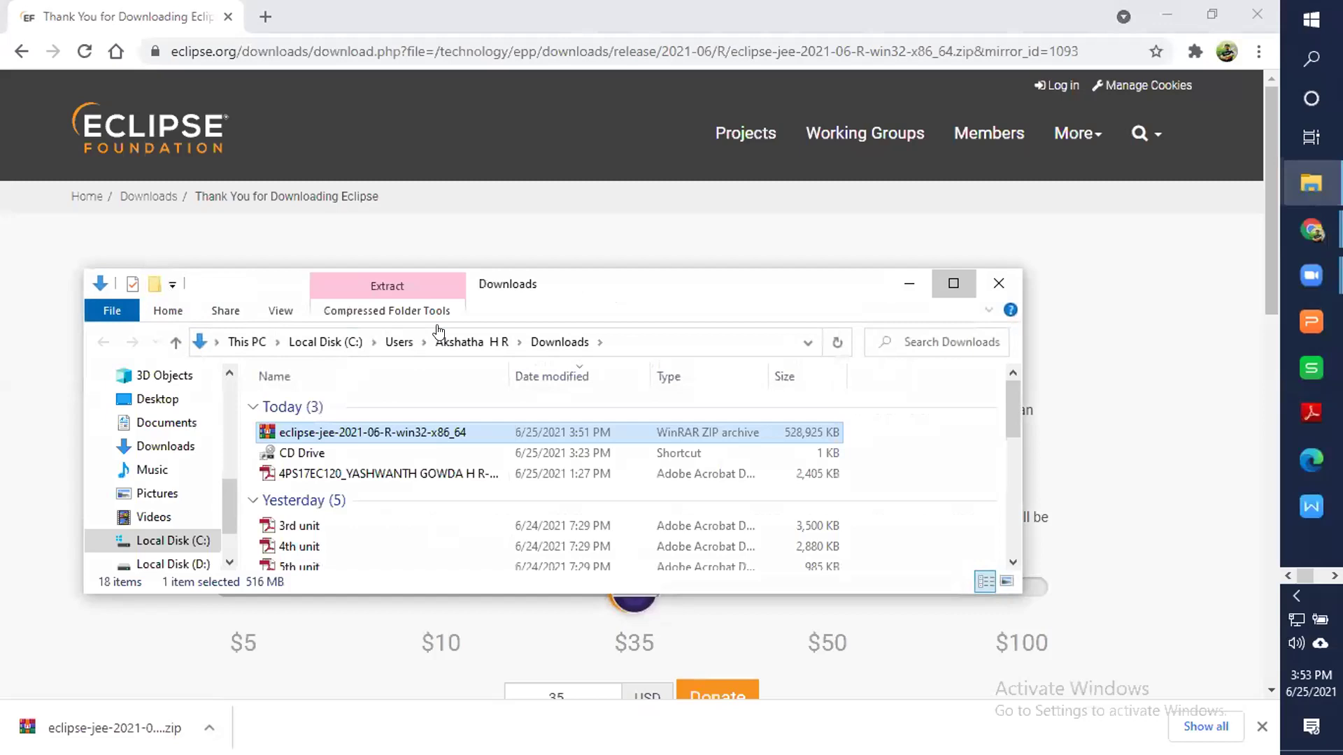
key(super+Up)
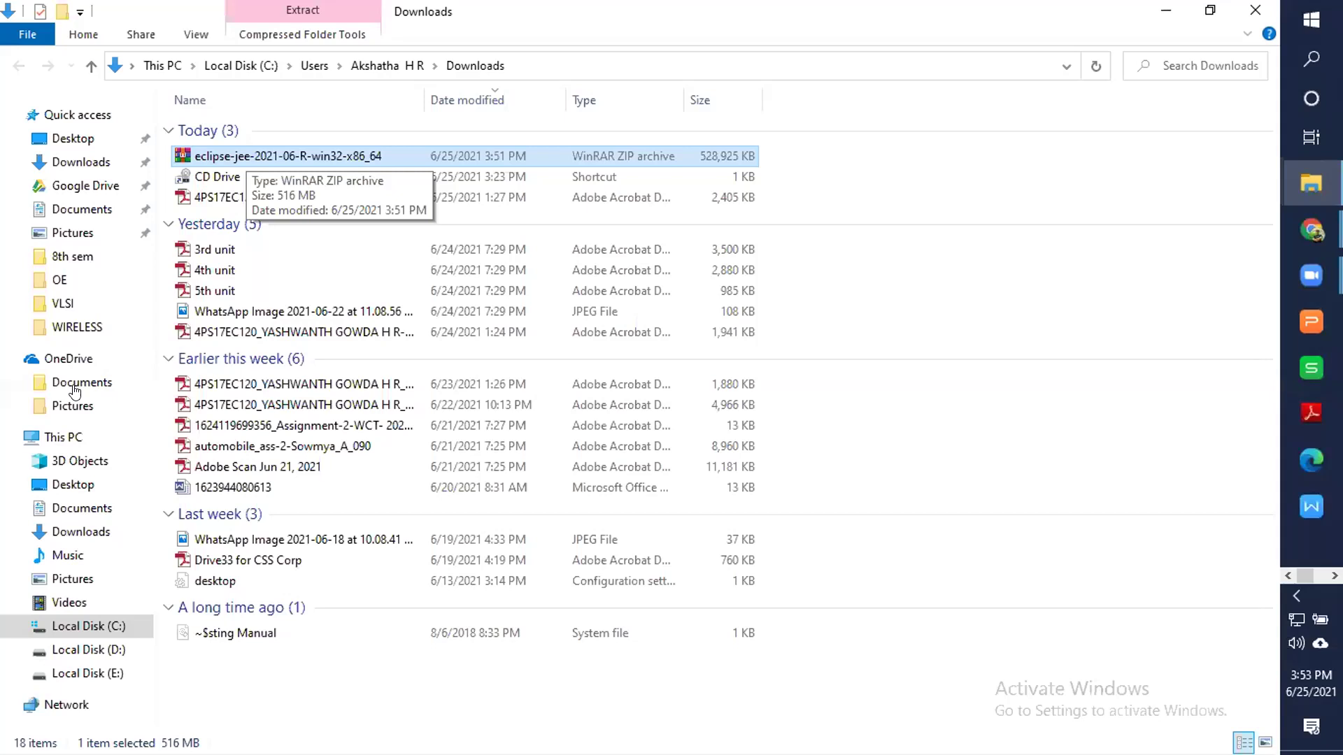
key(shift+F10)
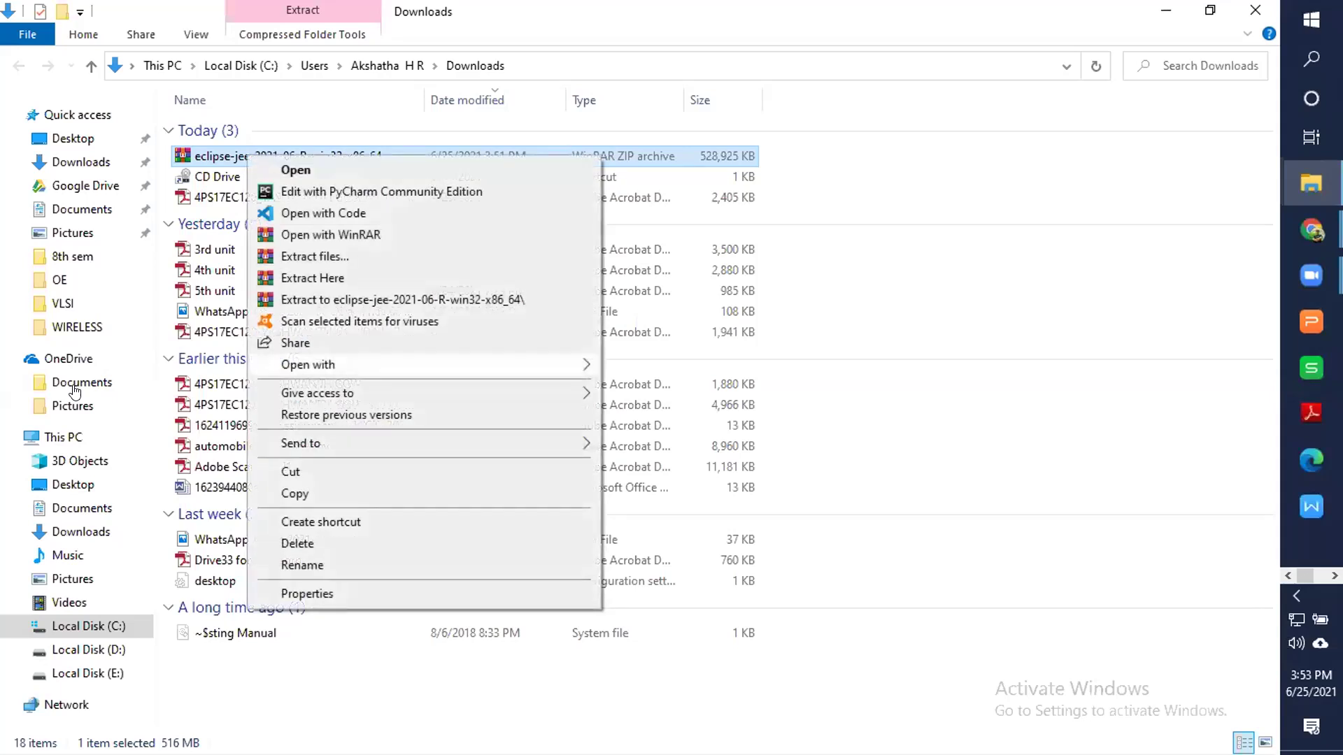
click(75, 392)
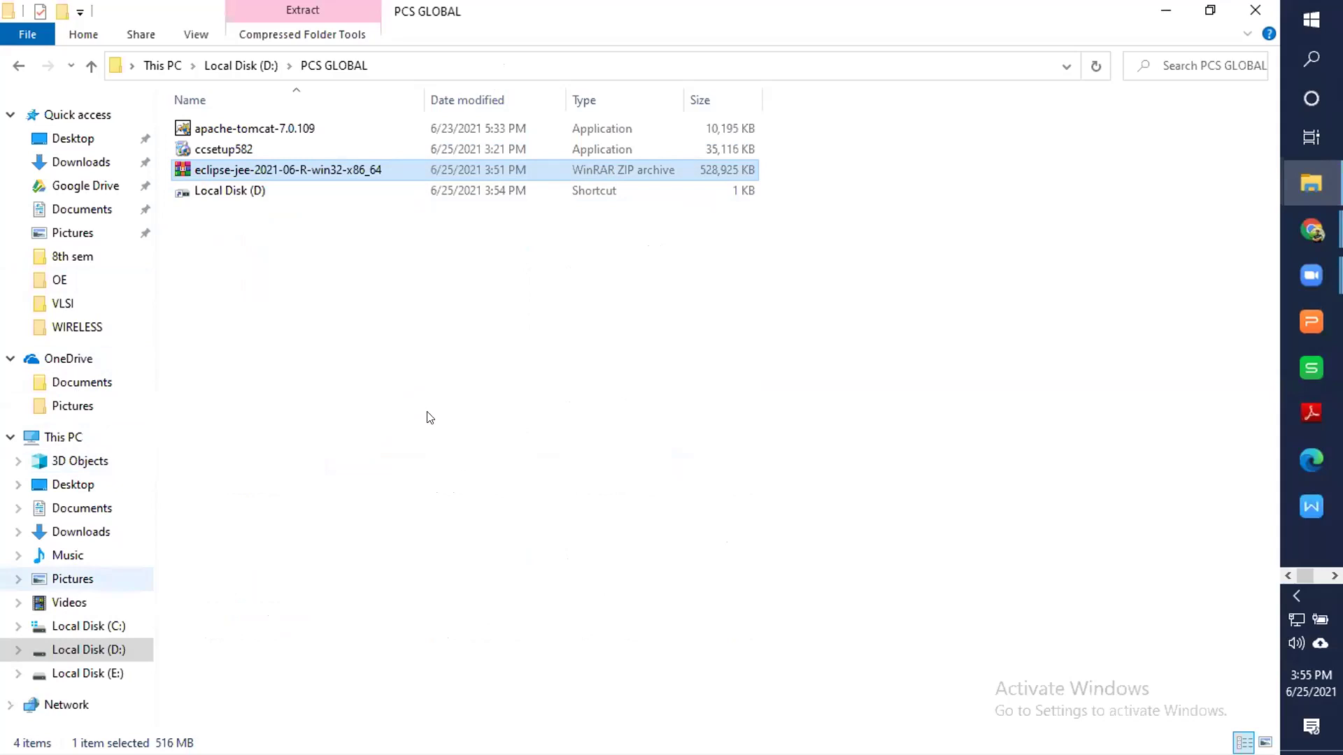
Extract the eclipse-jee-2021-06-R-win32-x86_64 archive directly into PCS GLOBAL and open the extracted eclipse folder.
key(shift+F10)
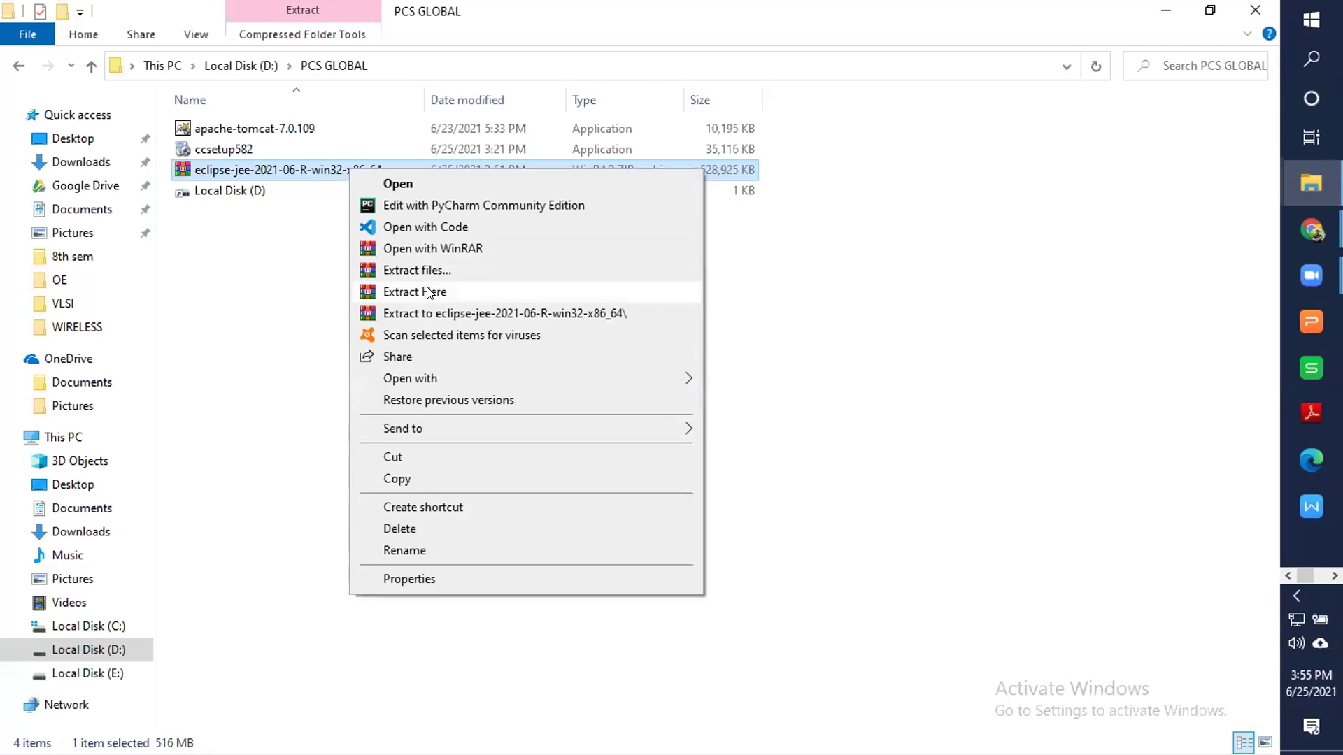
click(429, 293)
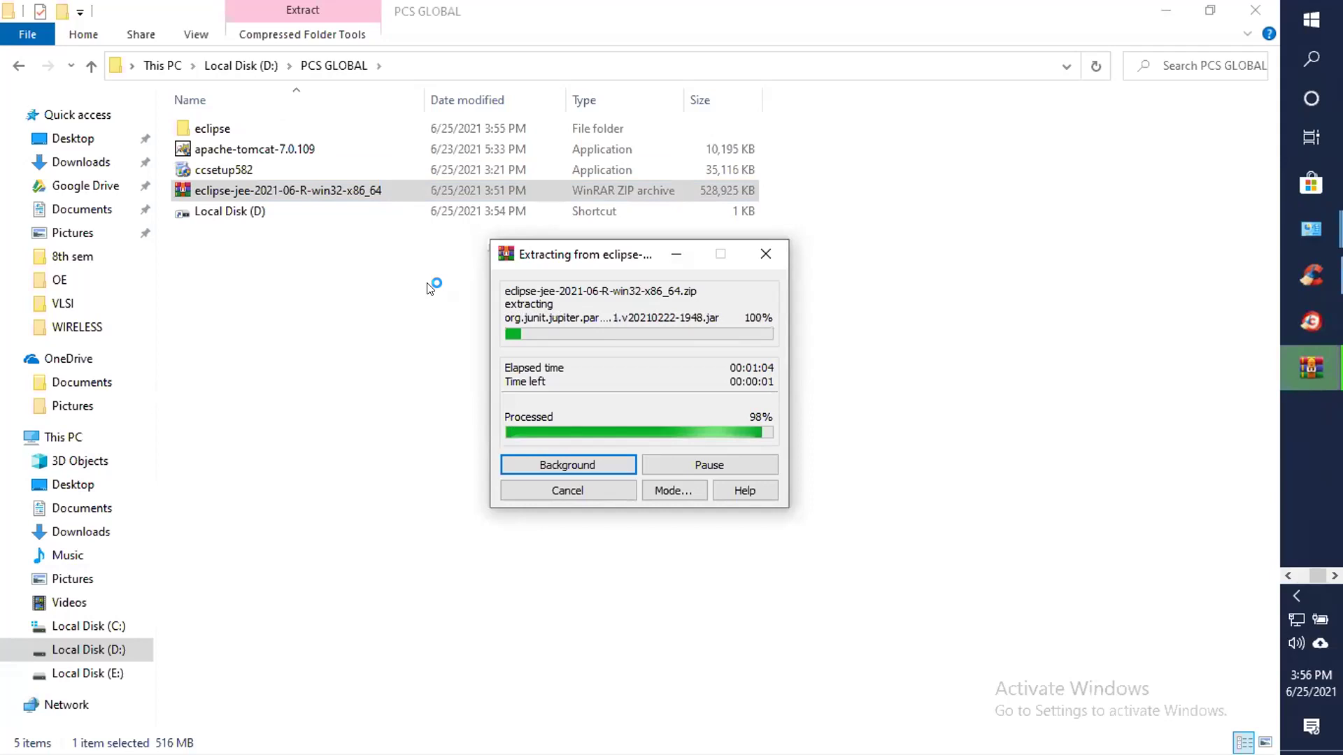
double_click(198, 127)
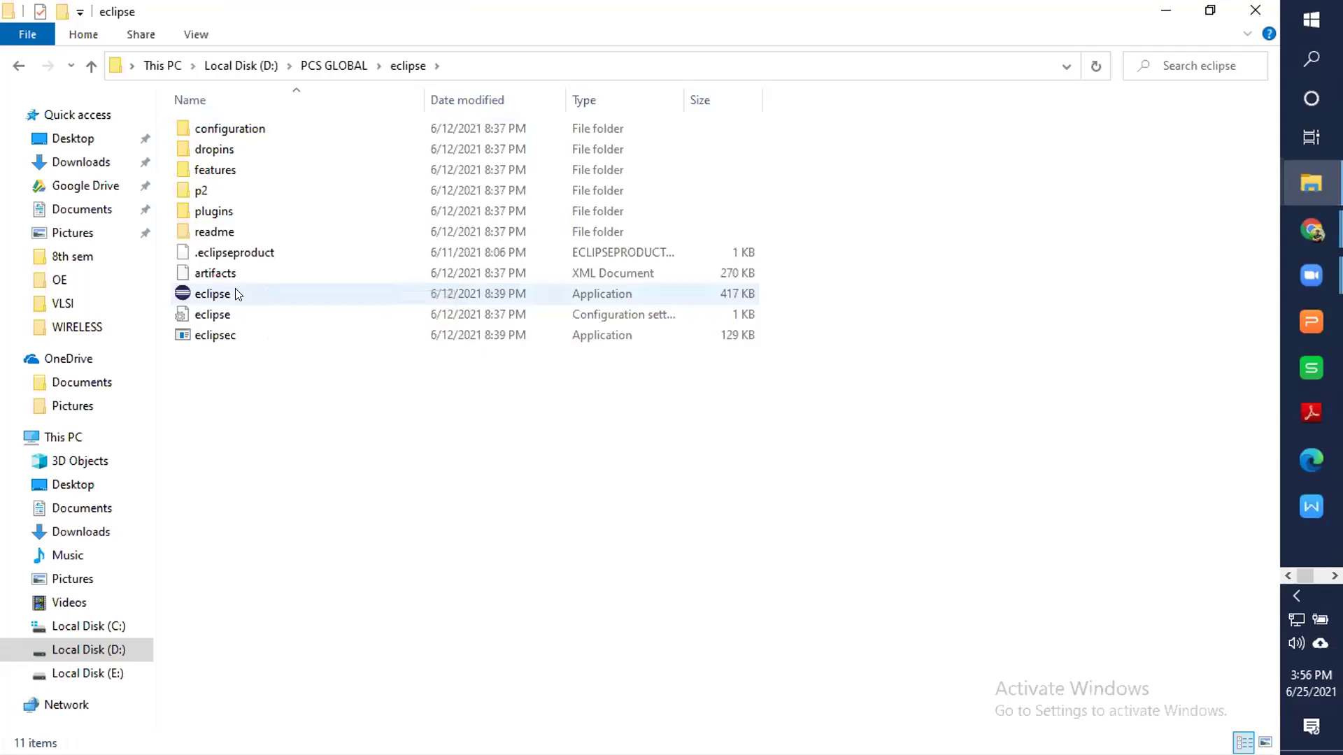
Run the eclipse application with eclipse-workspace as the default workspace and maximize the IDE window.
click(235, 289)
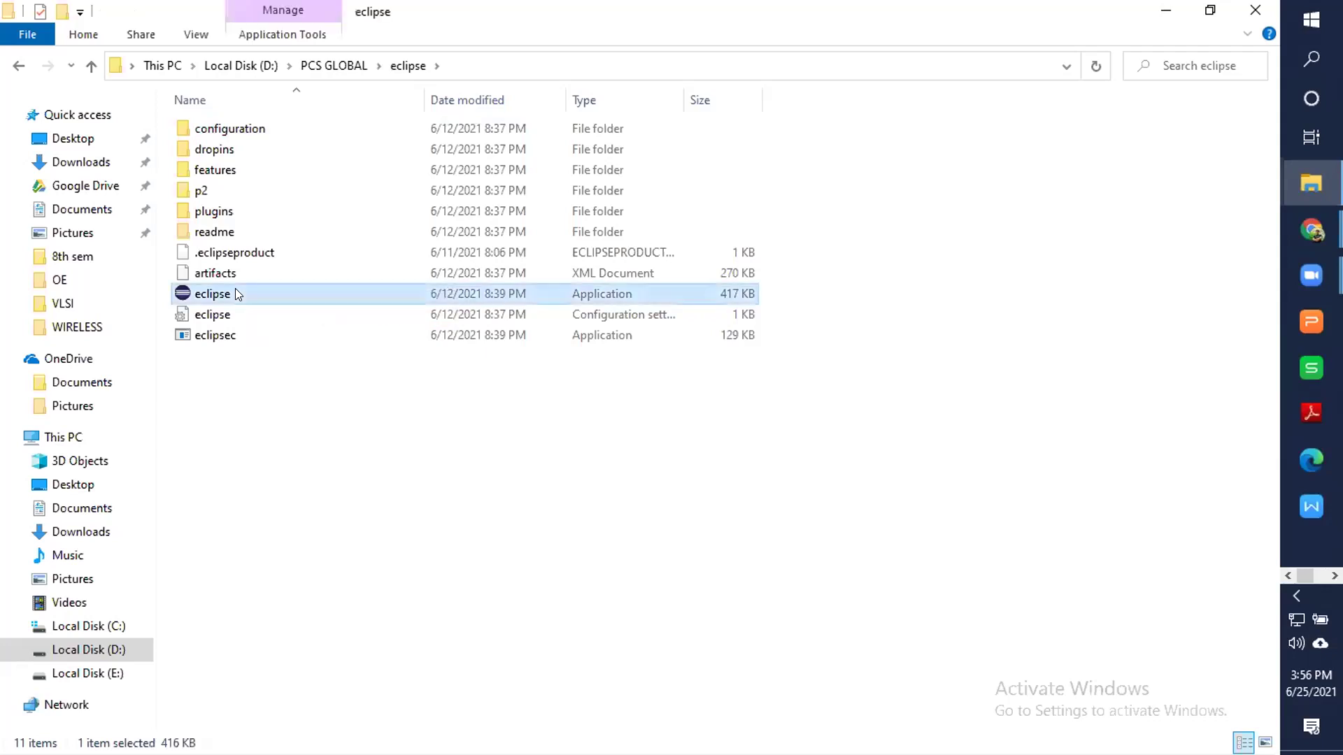
double_click(235, 288)
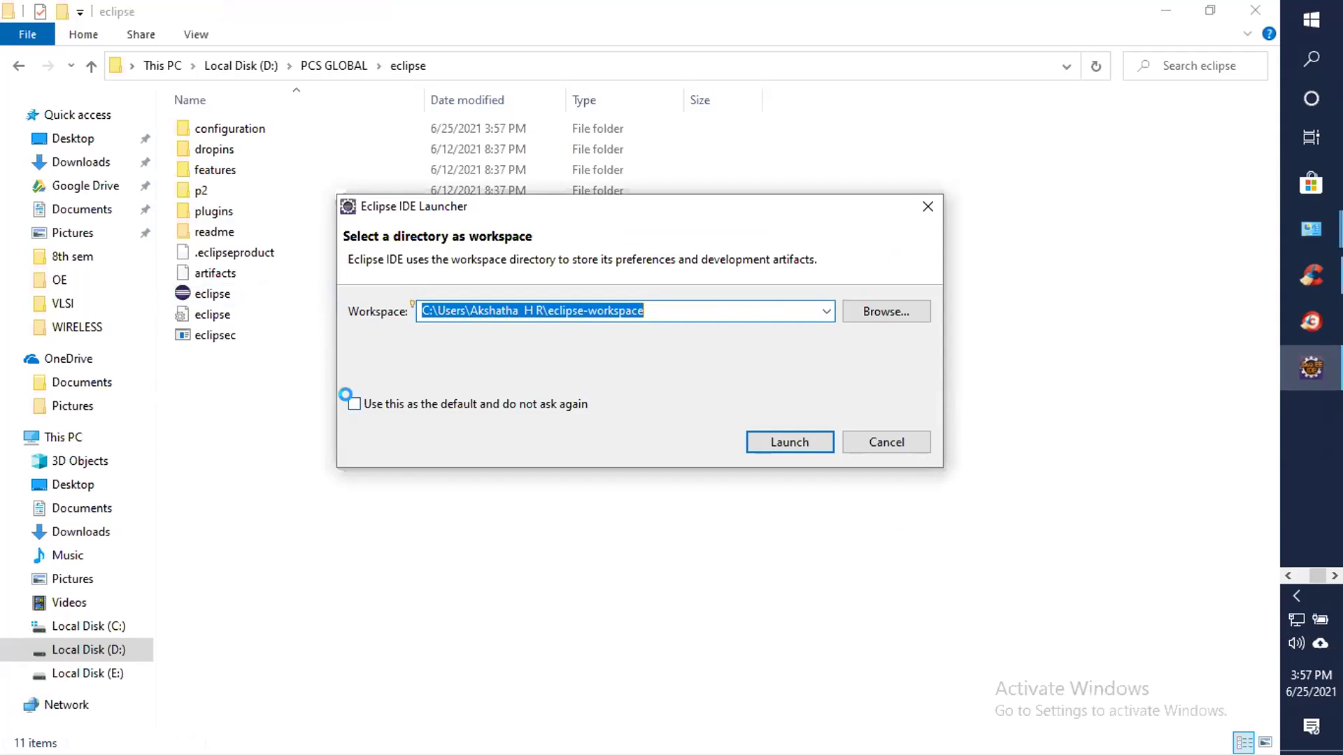
click(749, 451)
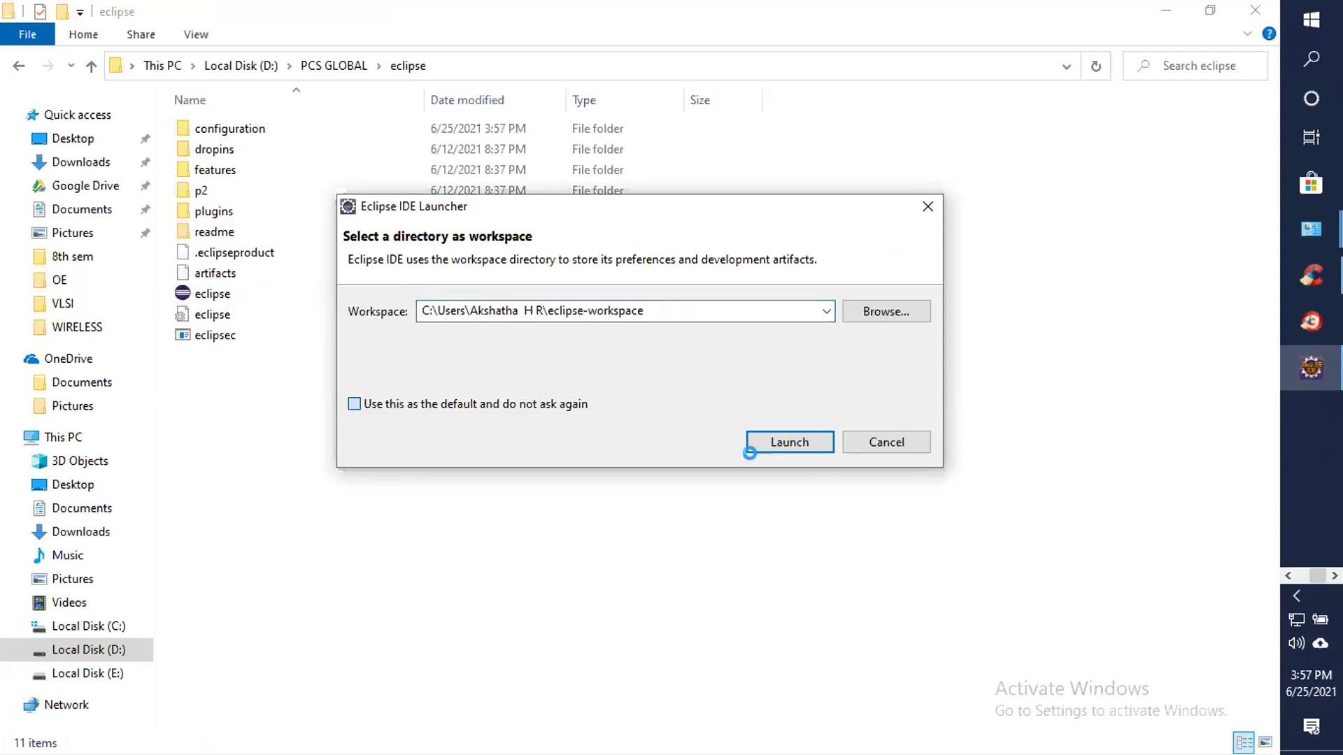
key(alt+u)
key(Return)
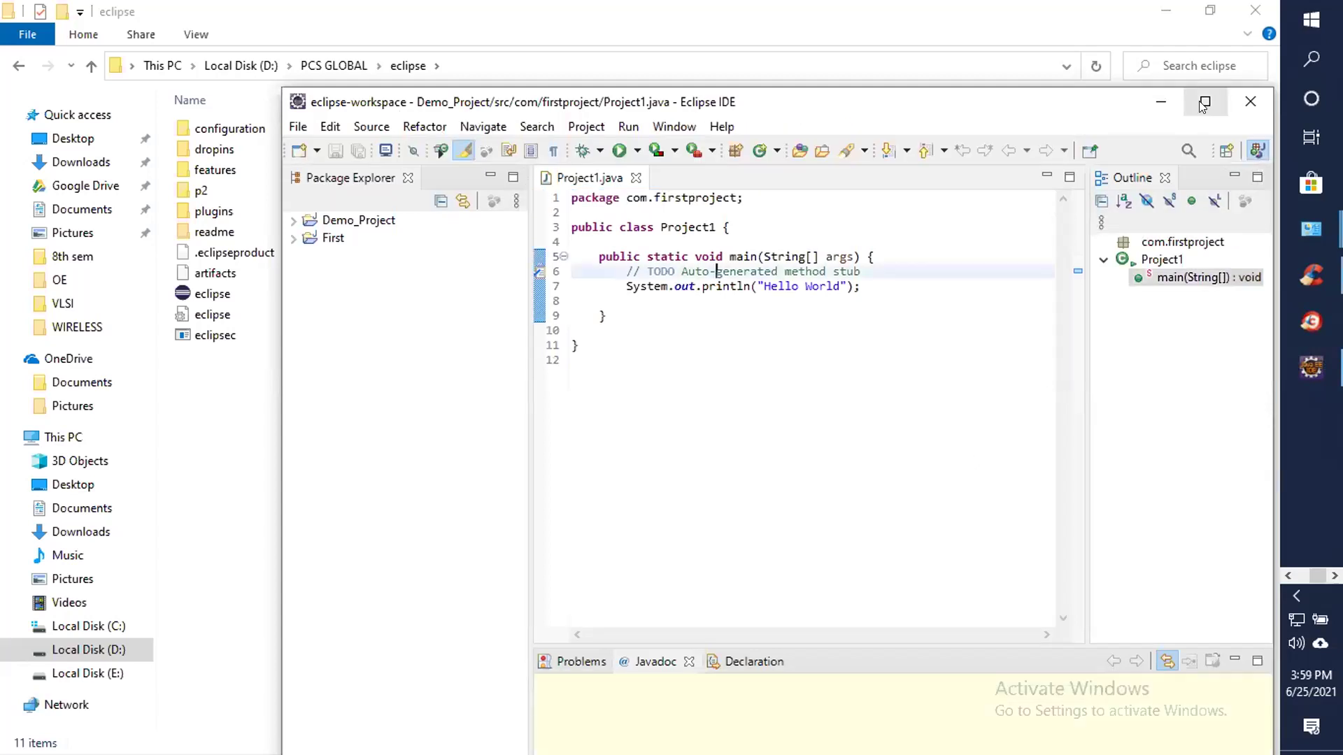
click(1202, 103)
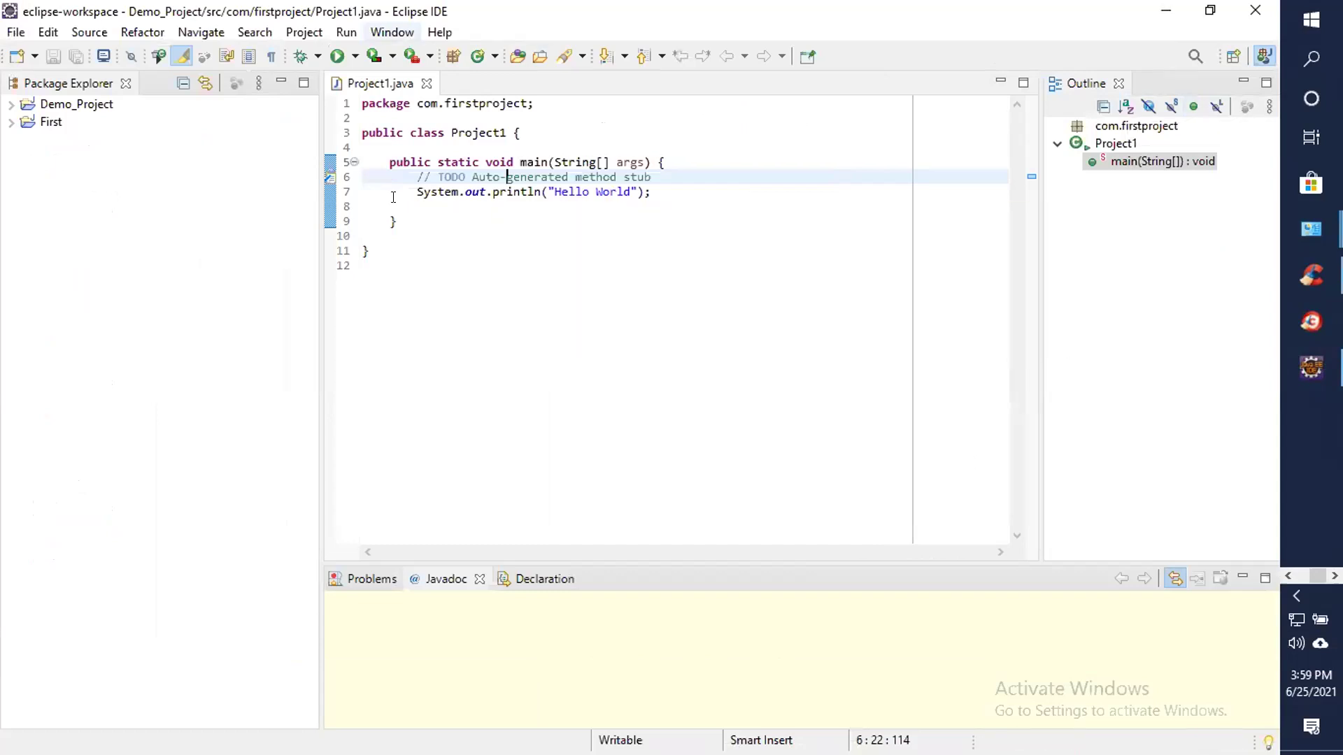
Open the Server Runtime Environments page in the Eclipse preferences.
click(387, 31)
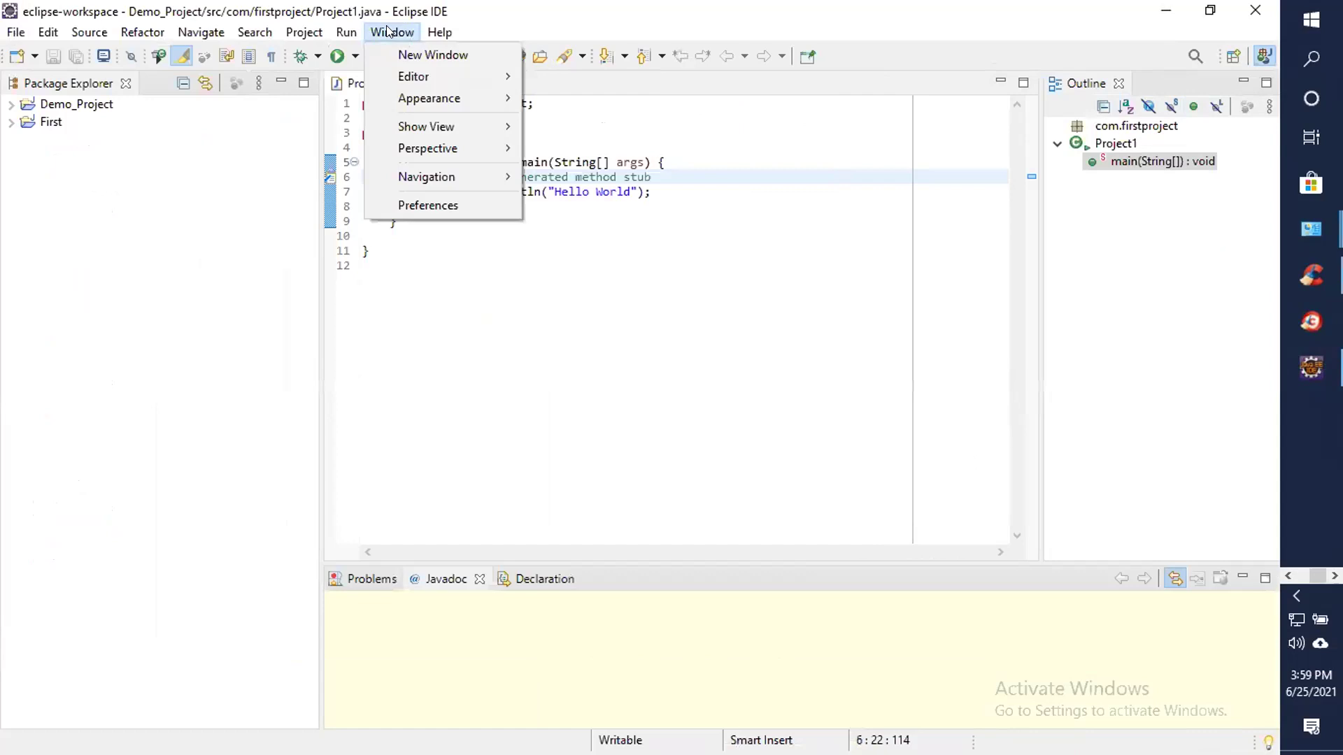
click(427, 205)
scroll(491, 464, down, 1)
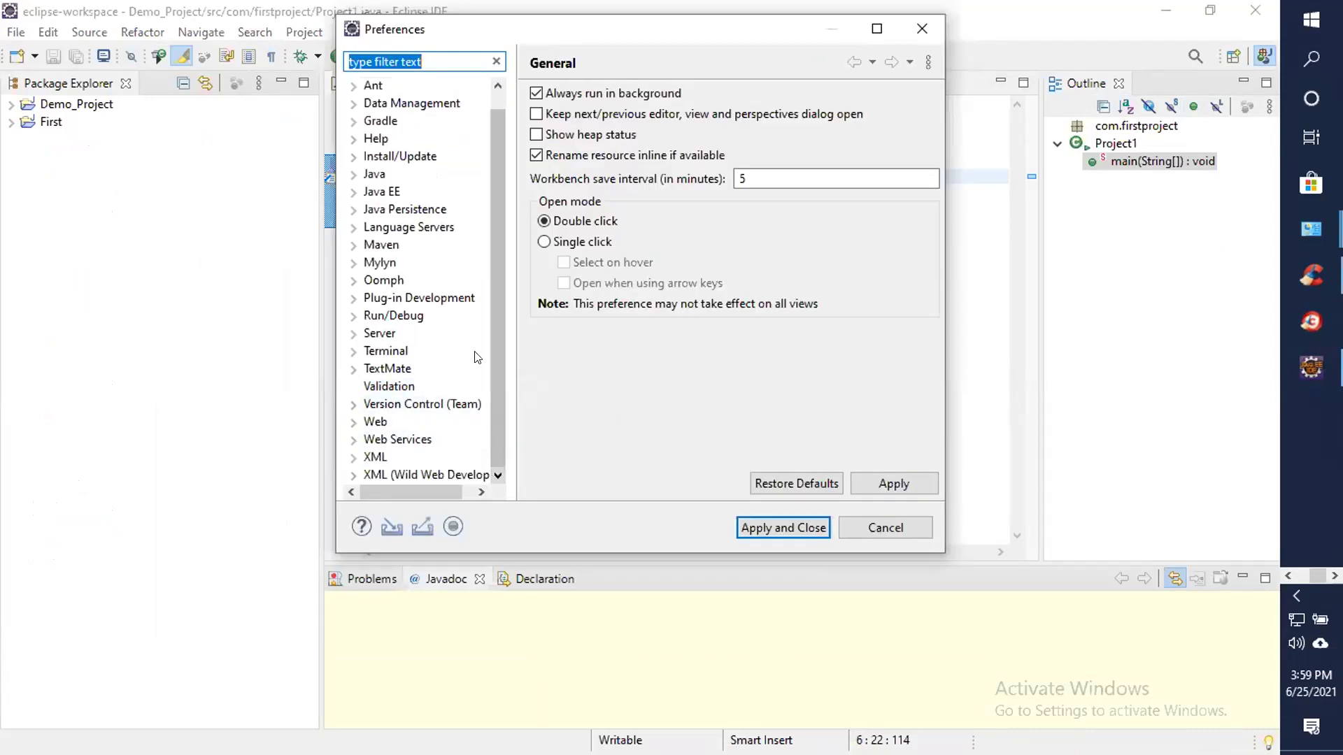
click(353, 334)
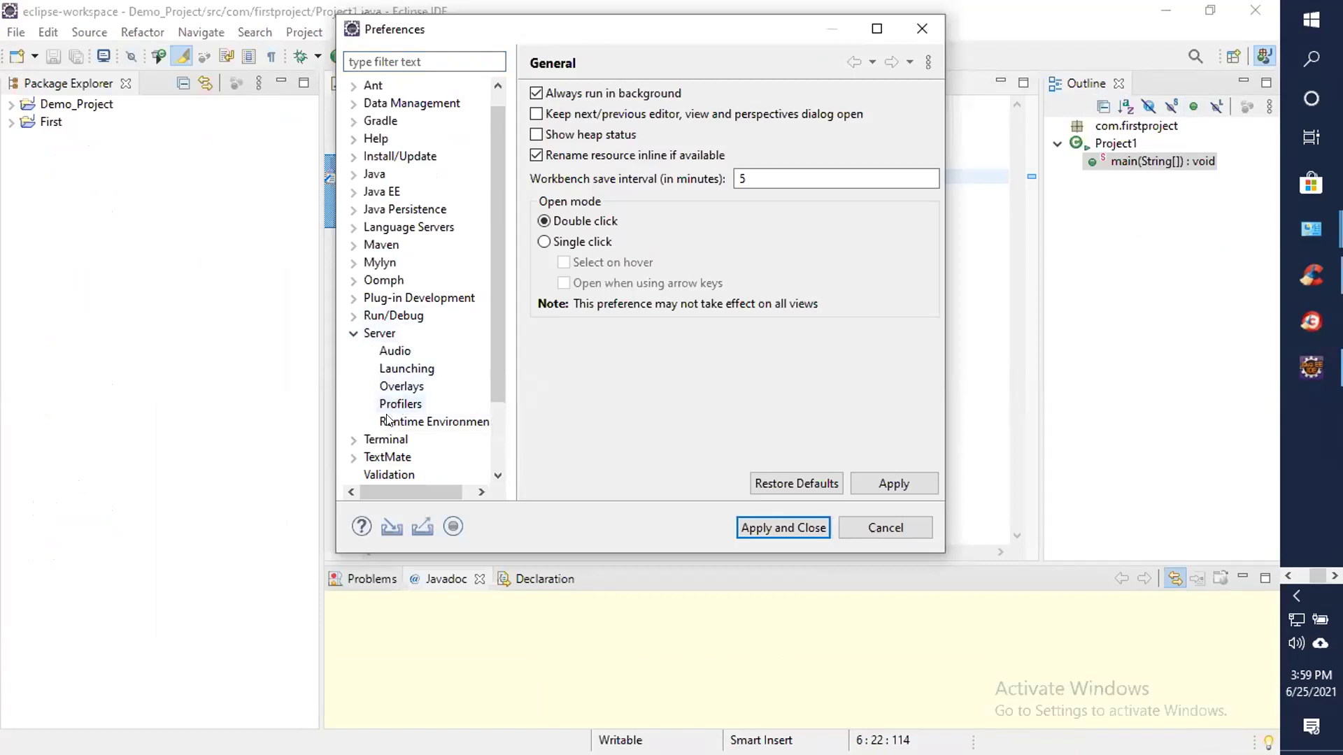
click(388, 420)
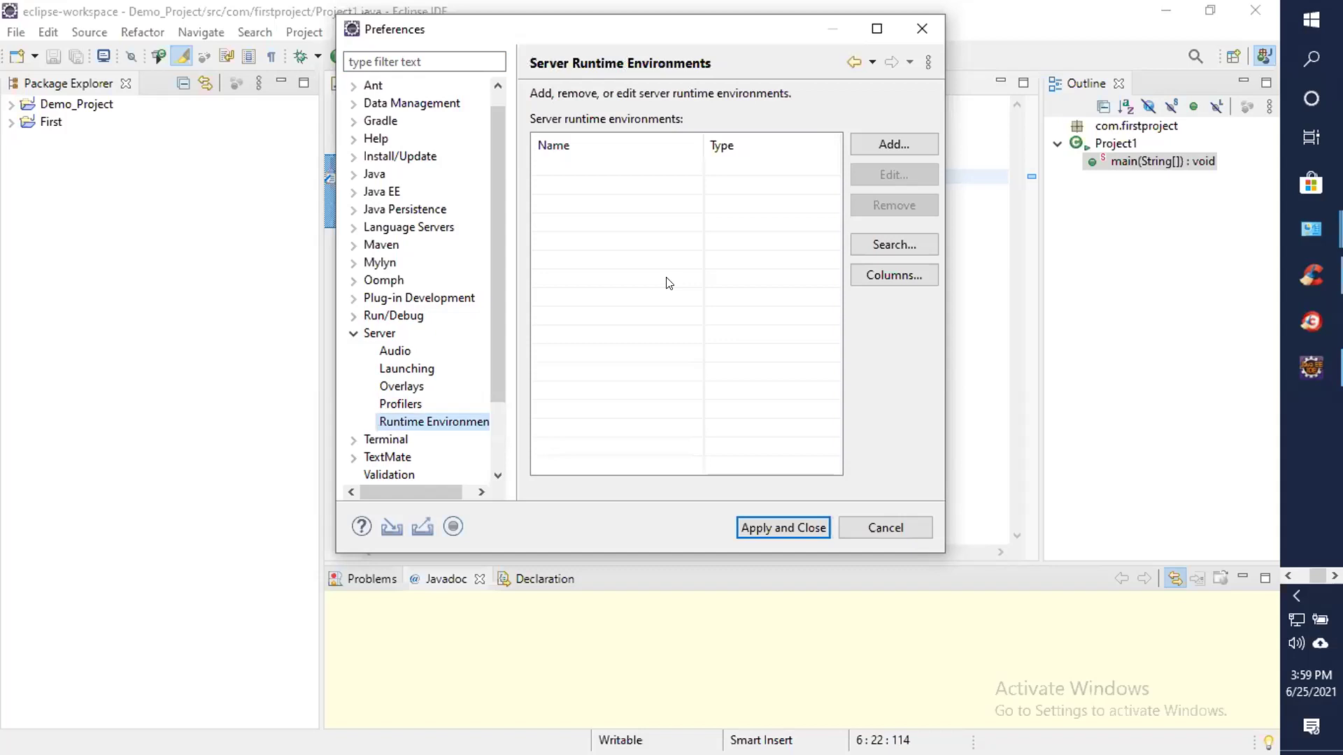
Add a new server runtime environment of type Apache Tomcat v7.0, with a new local server, and proceed to its installation settings.
click(916, 136)
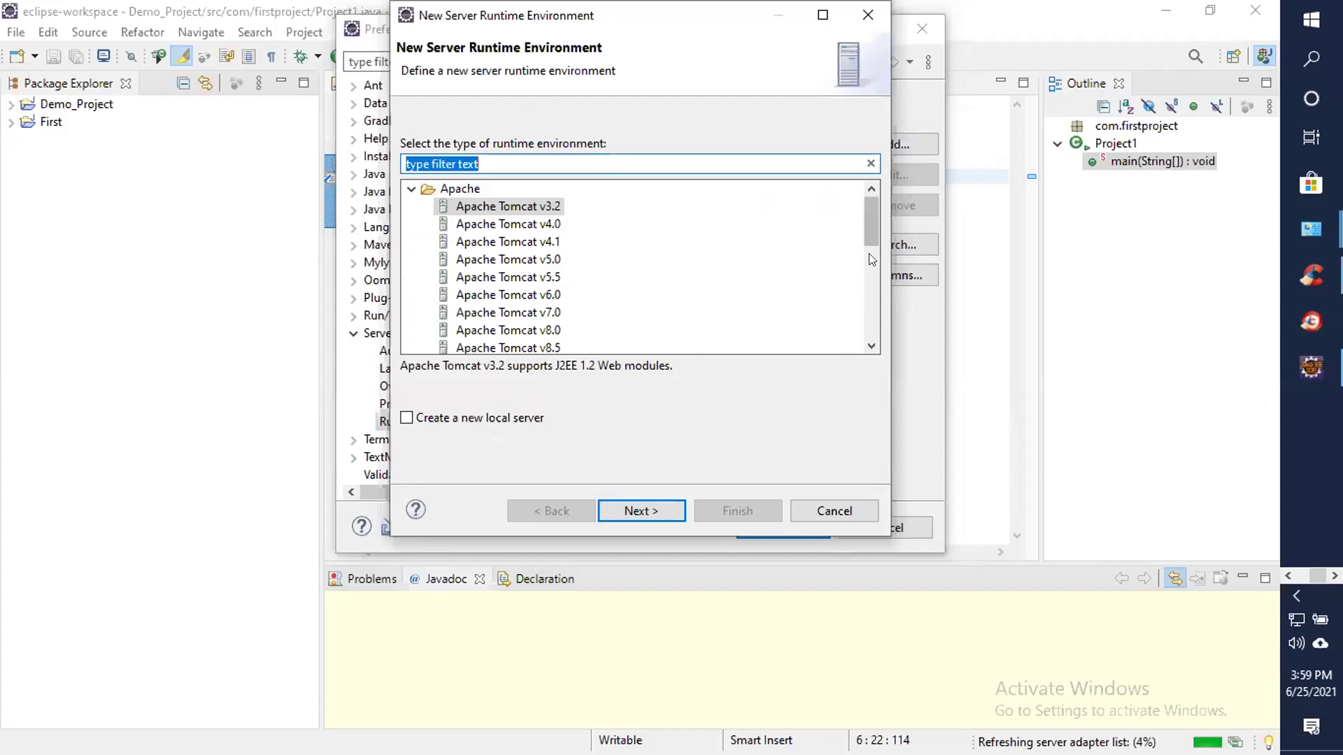
click(865, 319)
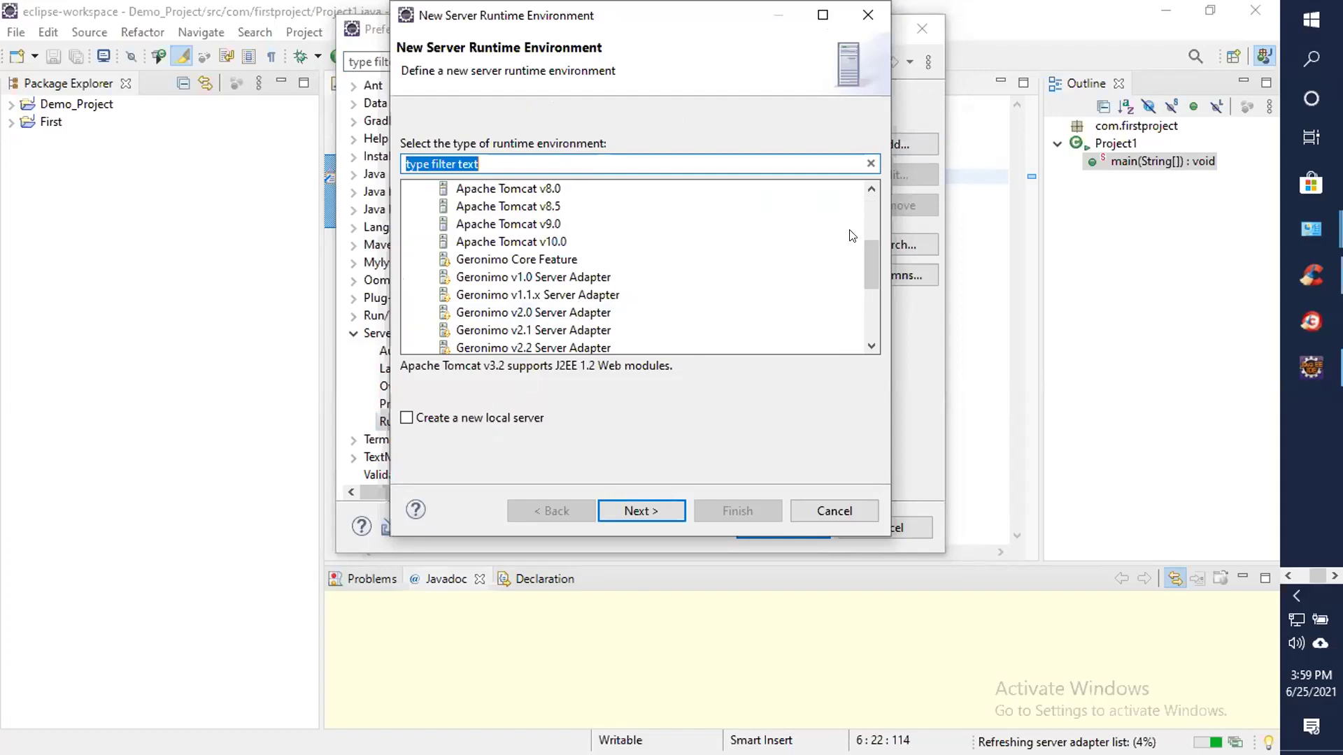
click(868, 218)
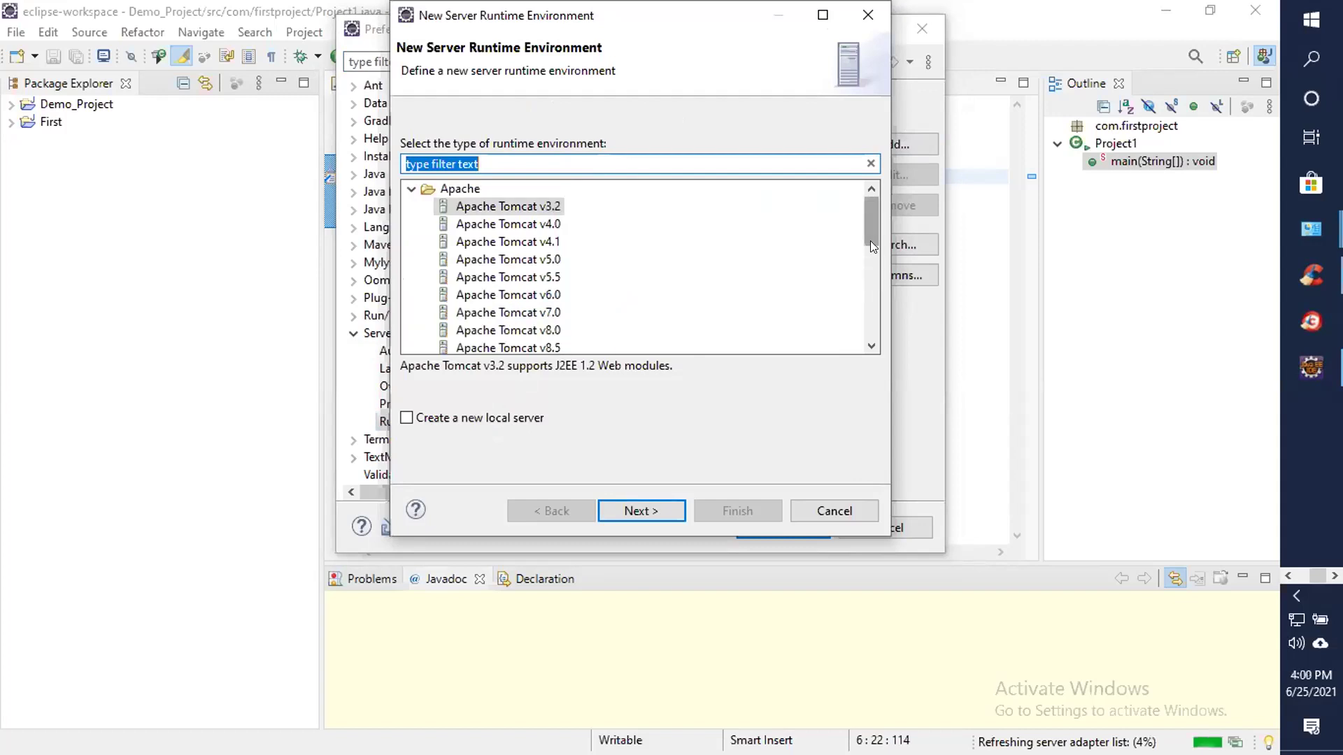
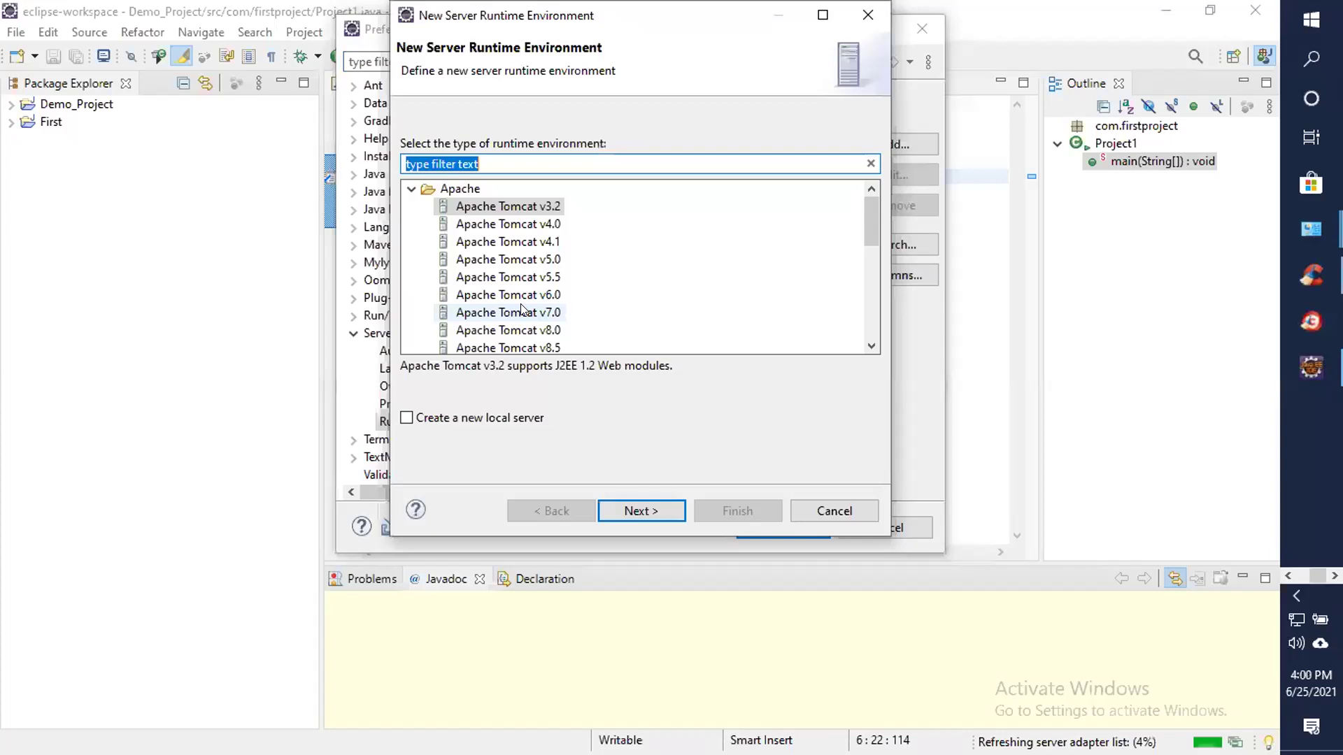
click(523, 312)
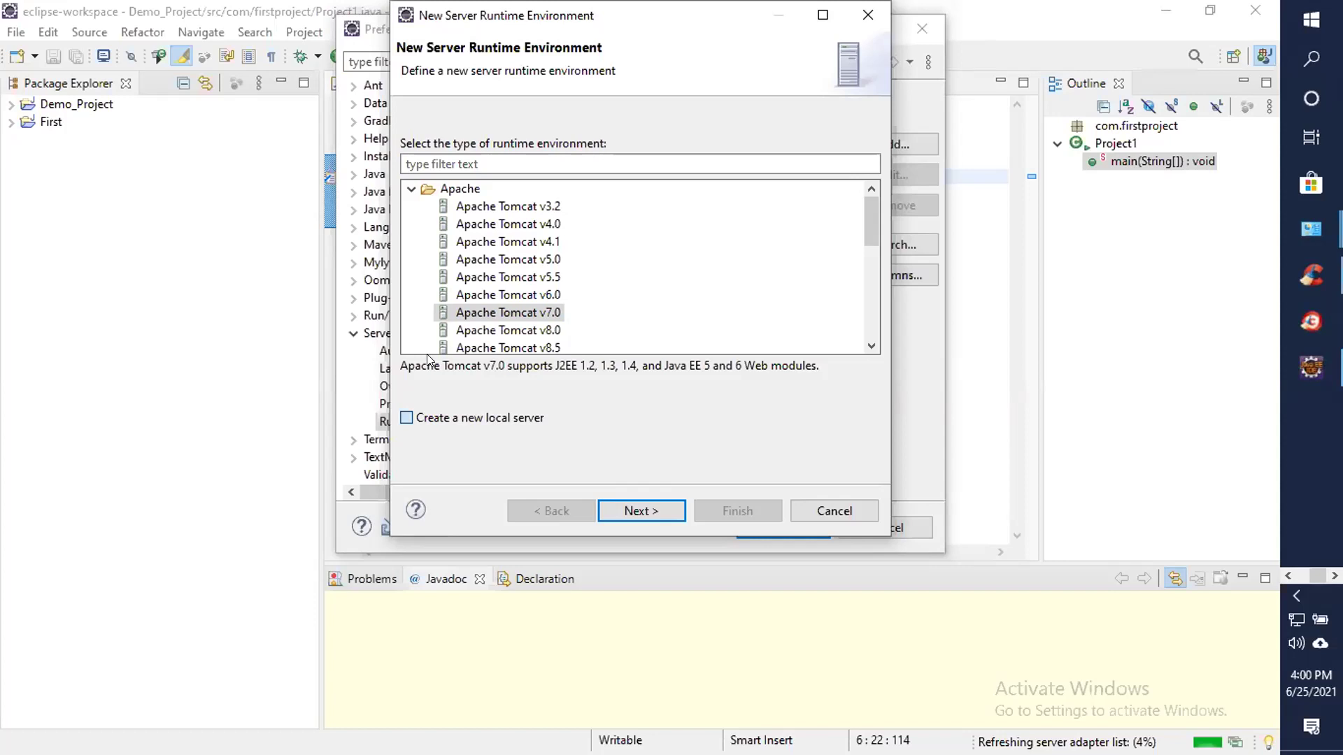
key(Return)
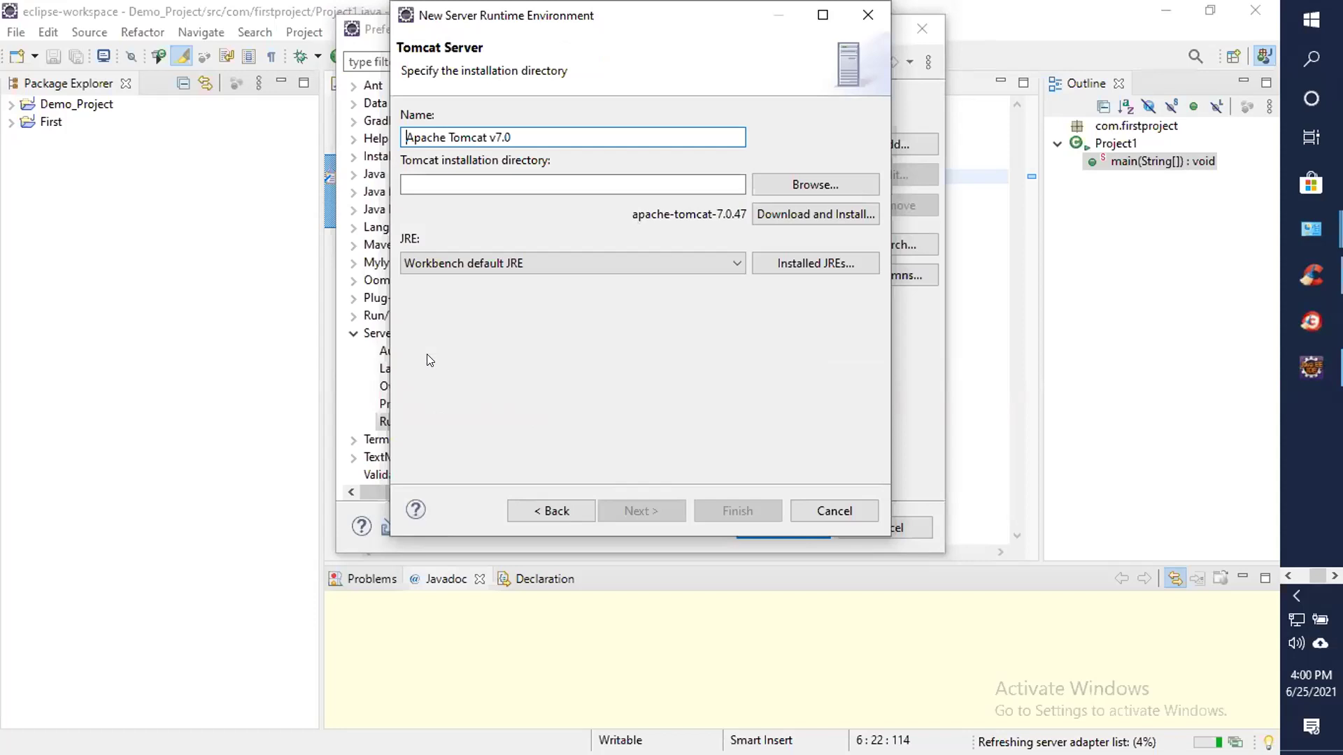
Set the Tomcat installation directory to Tomcat 7.0 under C:\Program Files\Apache Software Foundation and finish adding the runtime.
key(alt+r)
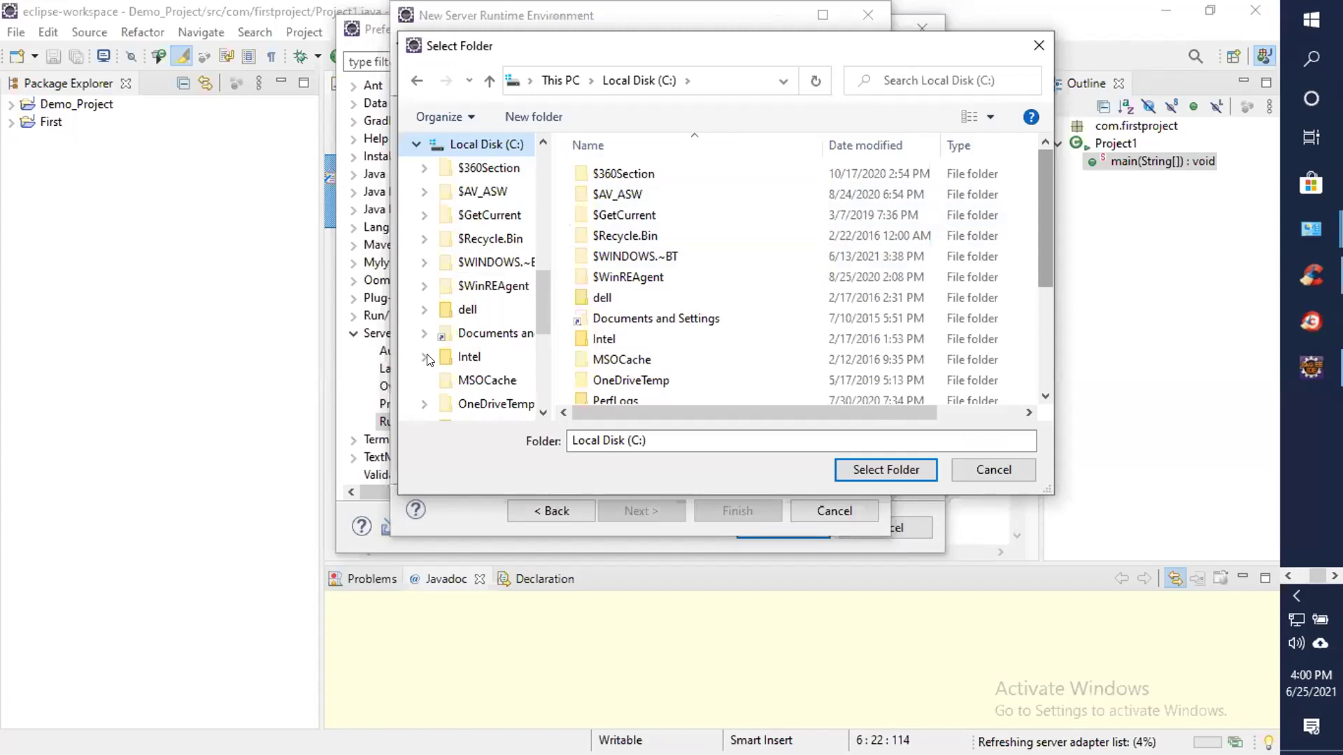
key(p)
key(r)
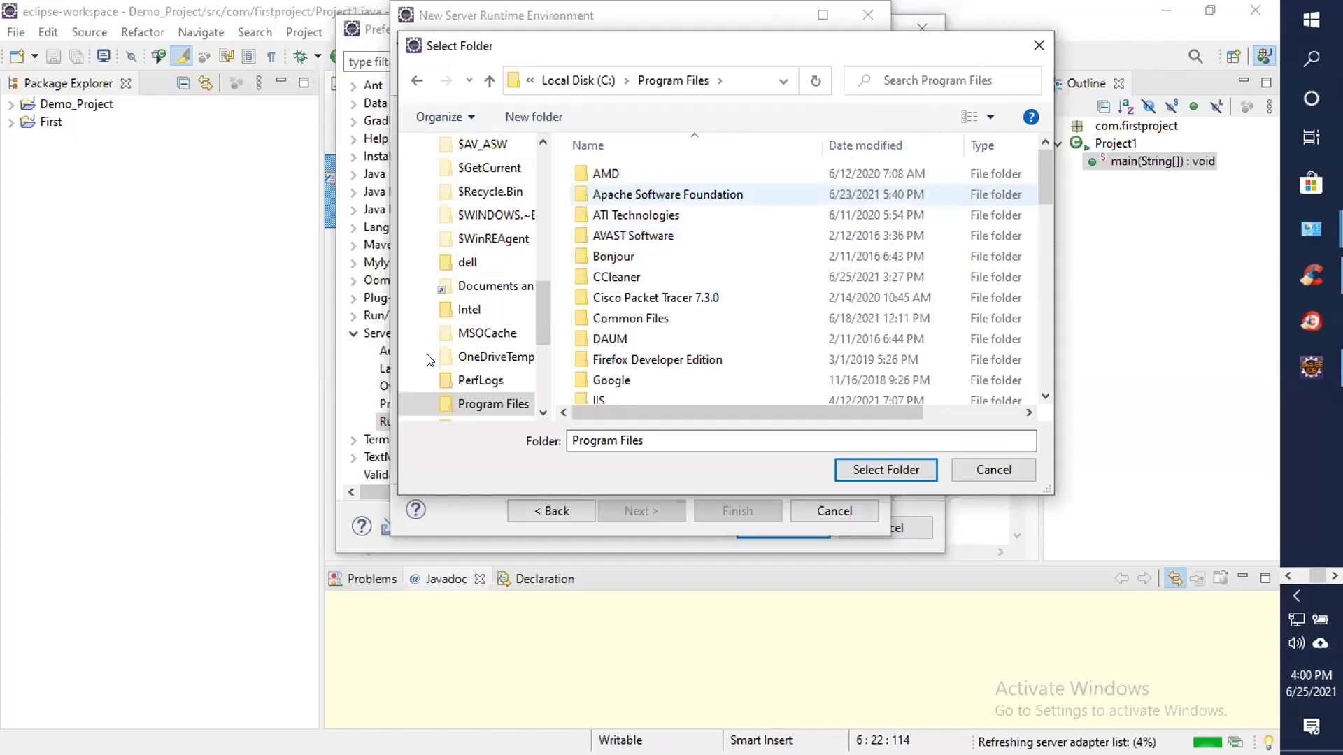
key(Return)
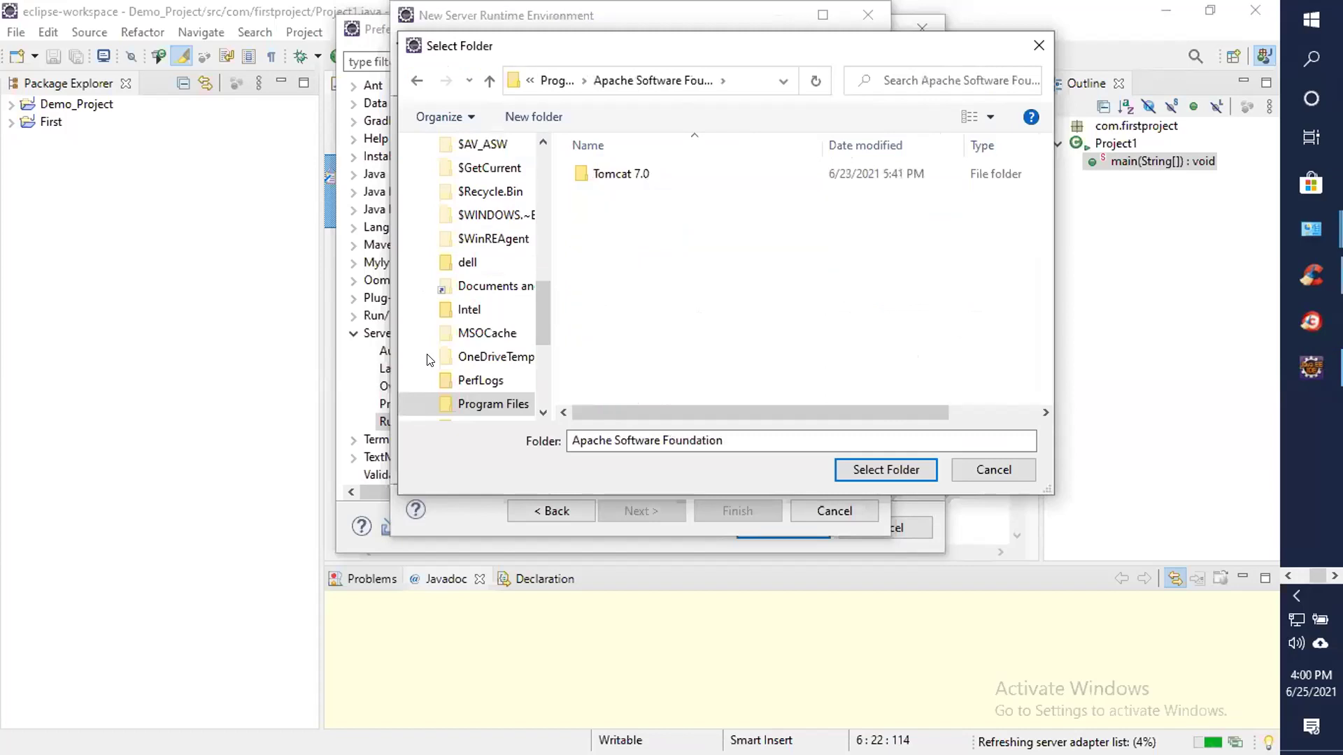
key(t)
key(Return)
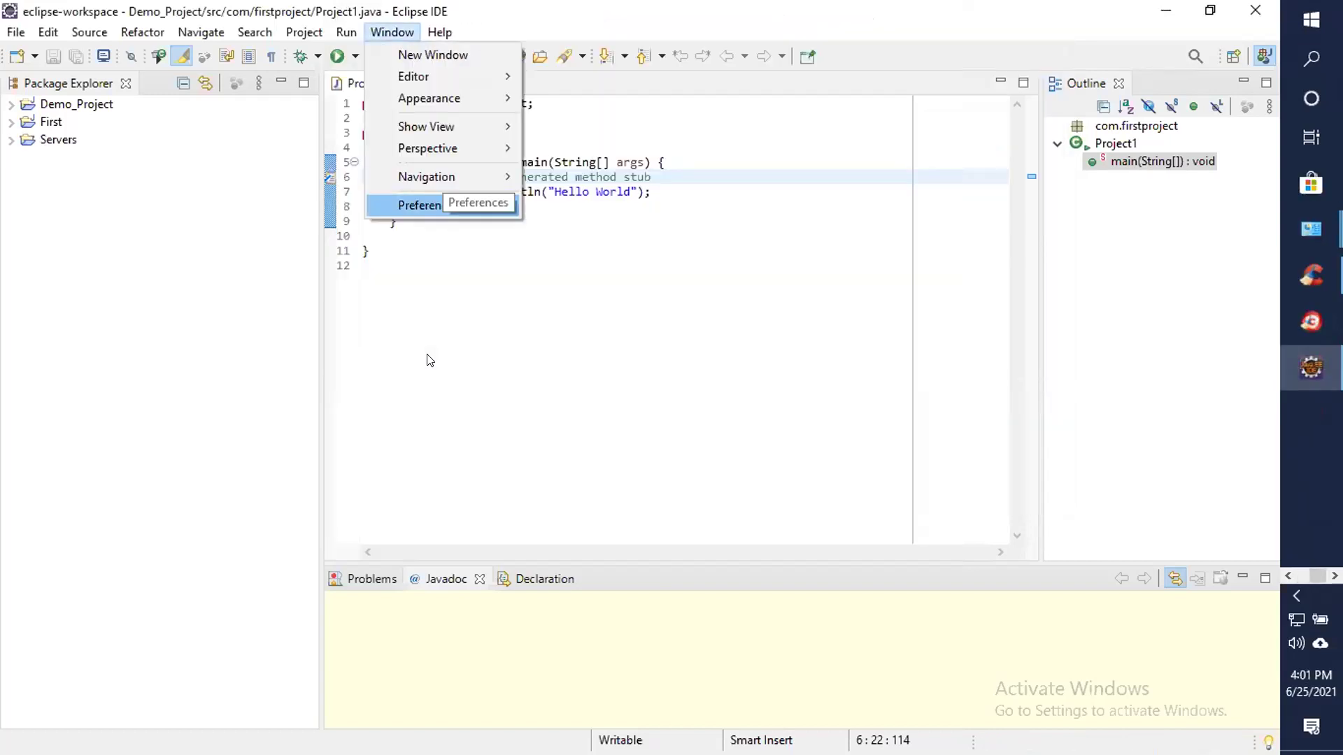
click(430, 360)
key(Up)
key(Up)
key(Up)
key(Up)
key(Up)
key(Up)
key(Up)
key(Up)
key(Up)
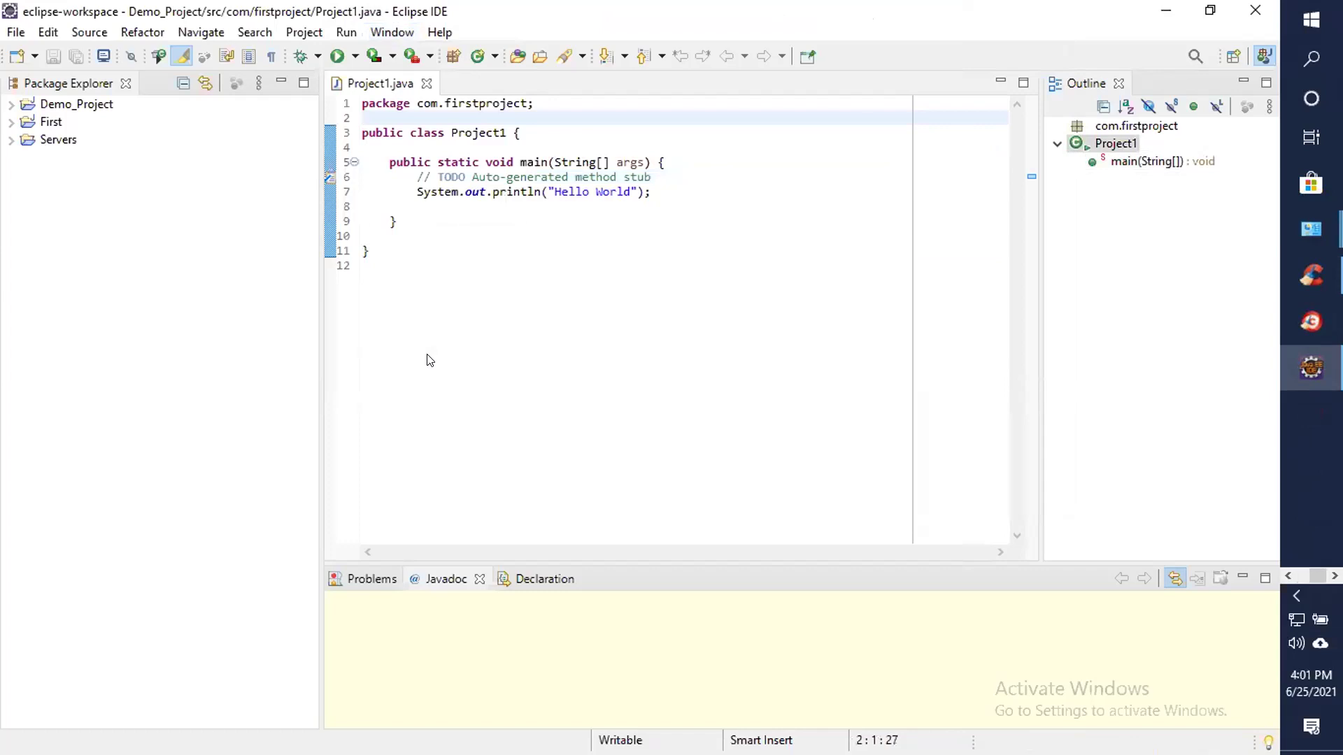
Search the new-item wizards for "dyna" and open the Dynamic Web Project wizard.
key(ctrl+n)
text(dyna)
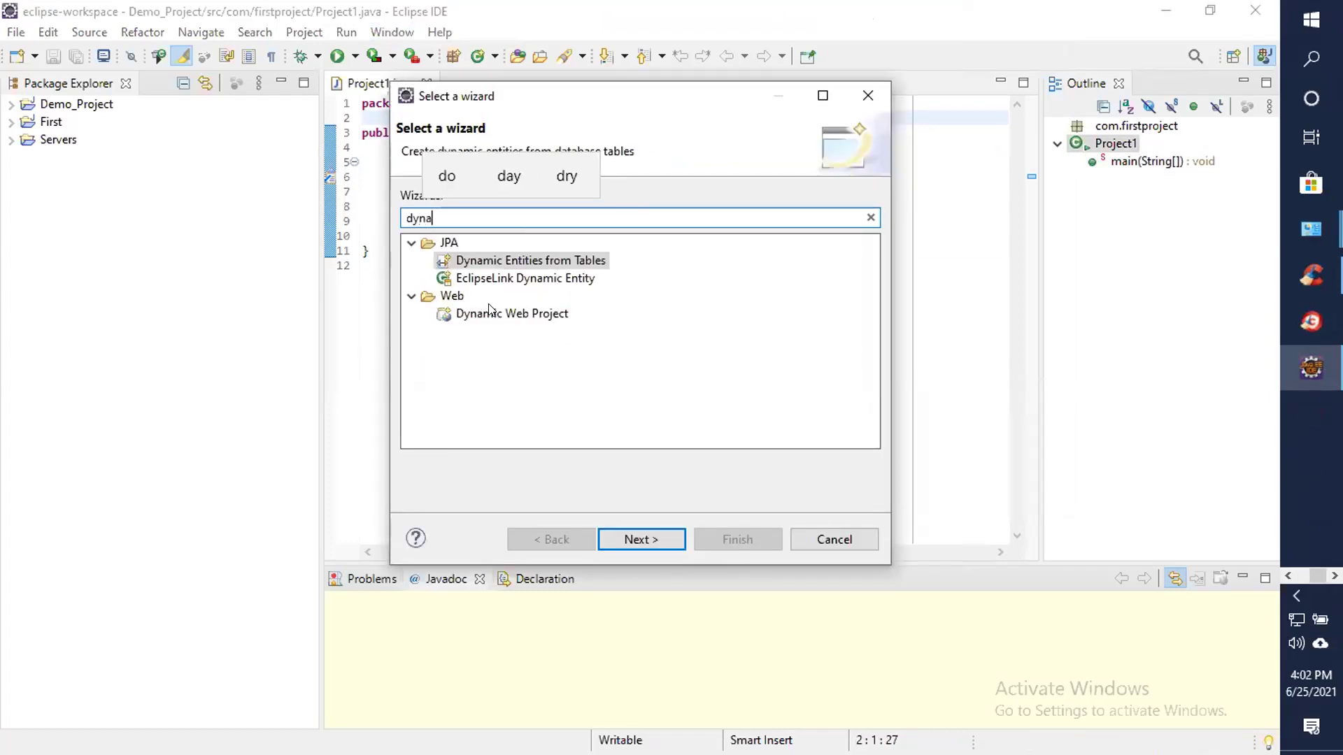
click(489, 308)
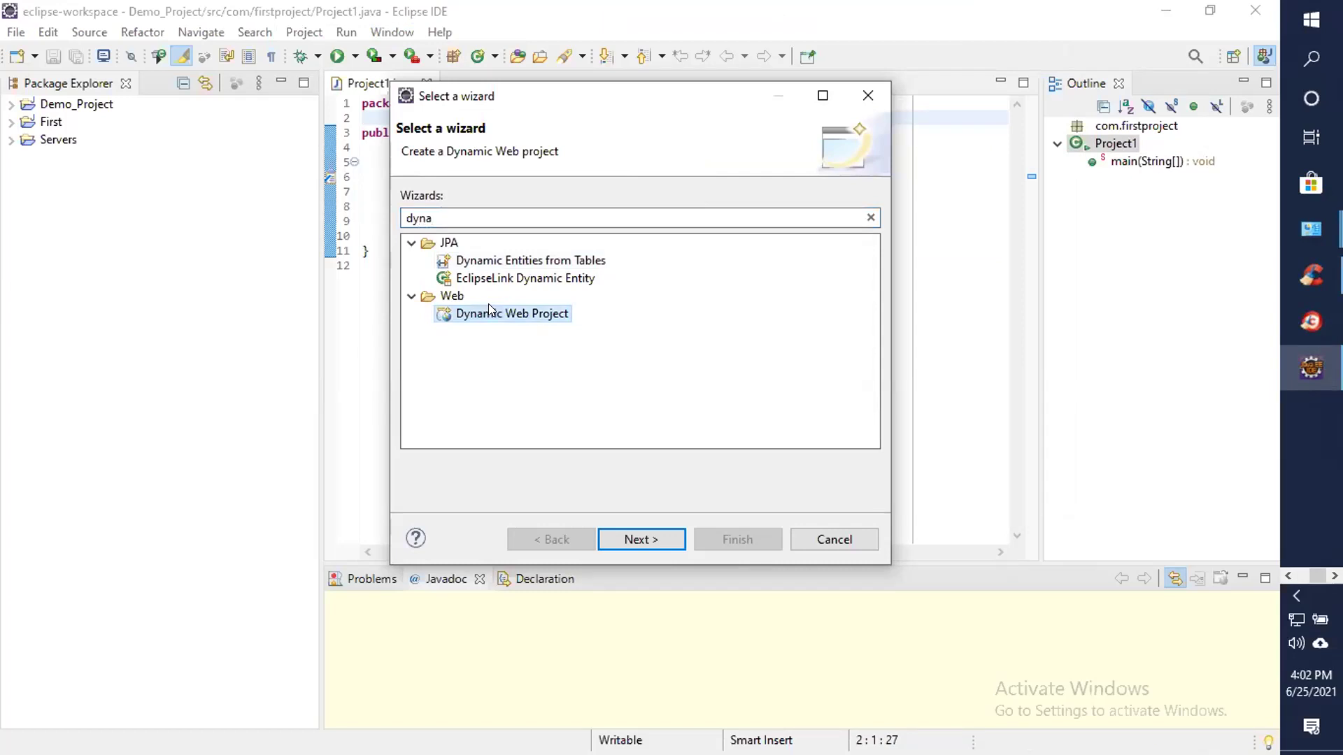
double_click(490, 311)
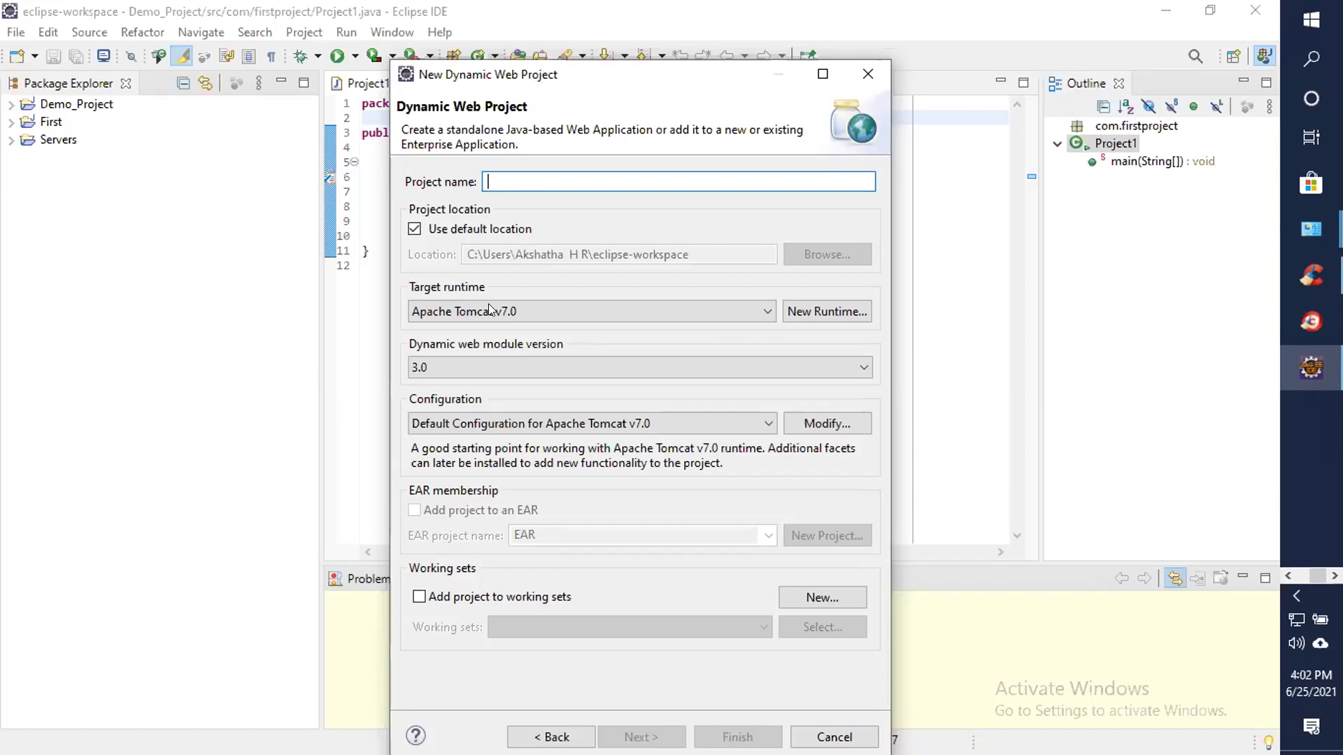
Name the dynamic web project Project1, finish creating it and open the Java EE perspective.
text(Project1)
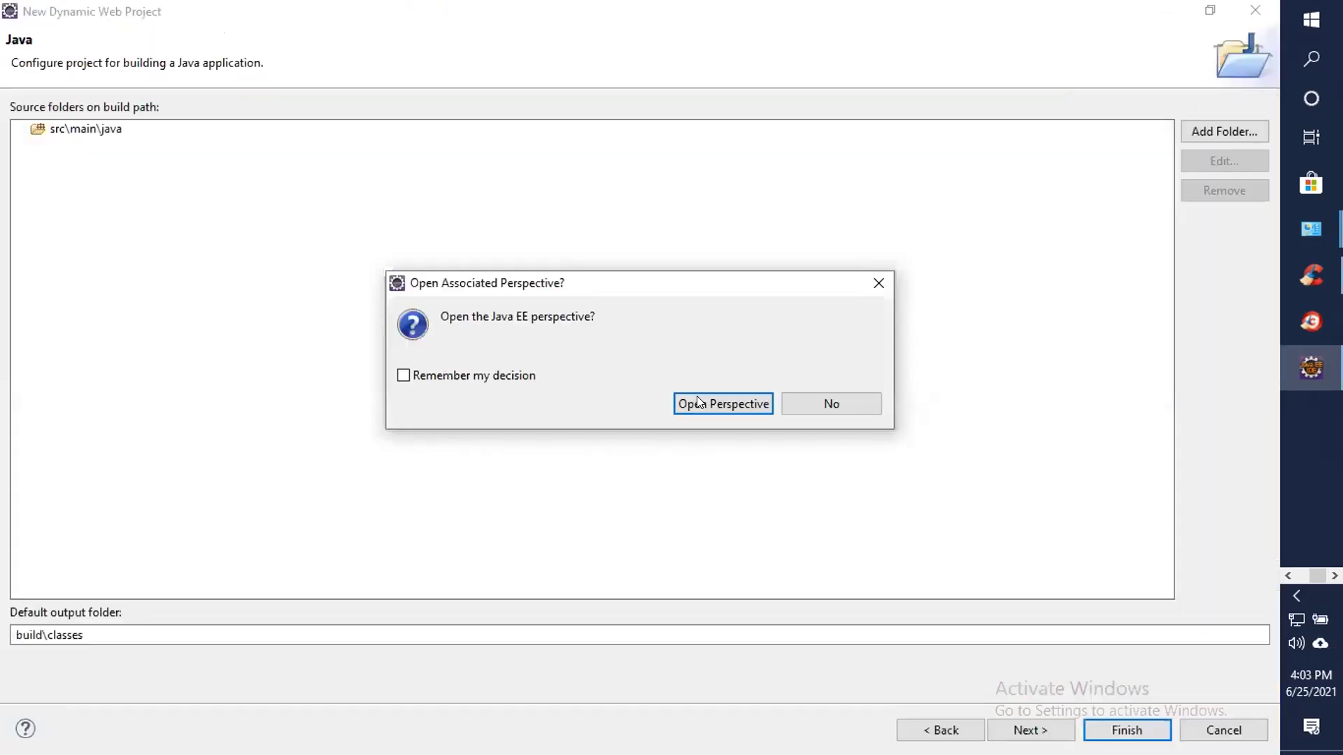
click(696, 396)
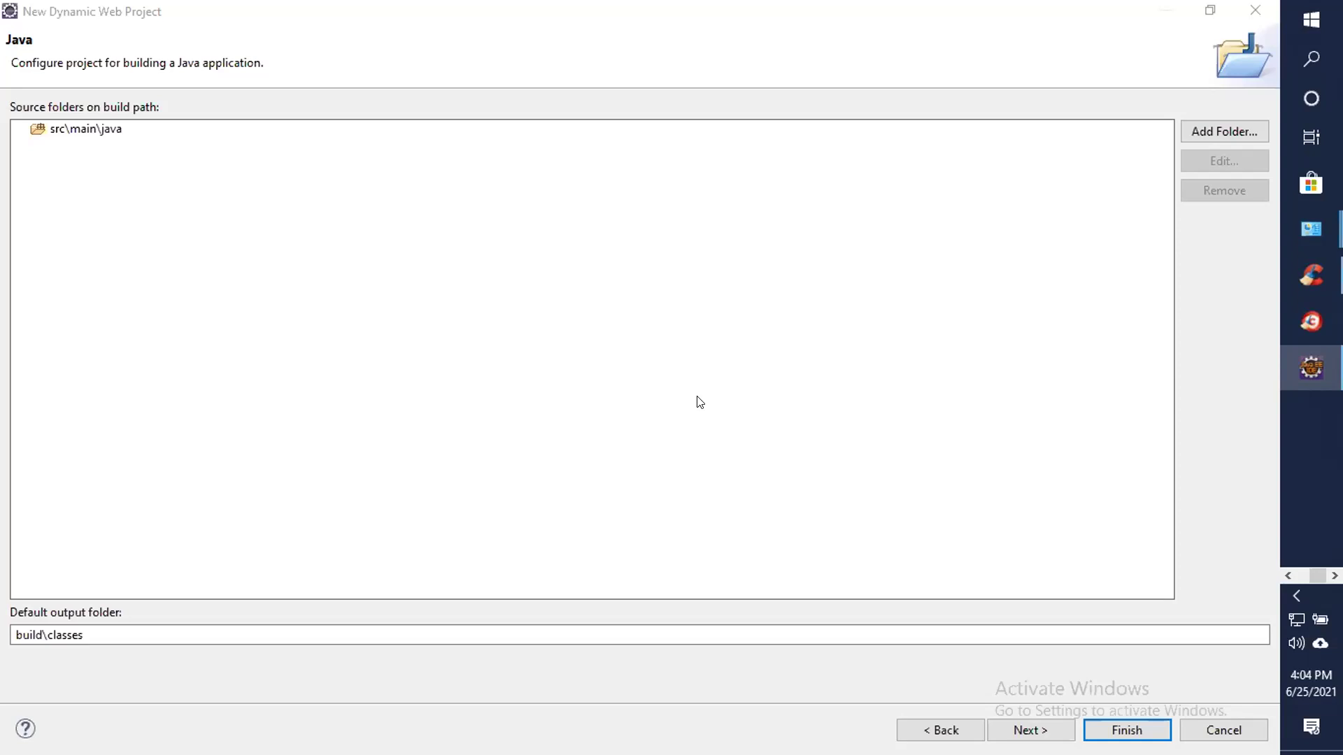
key(Escape)
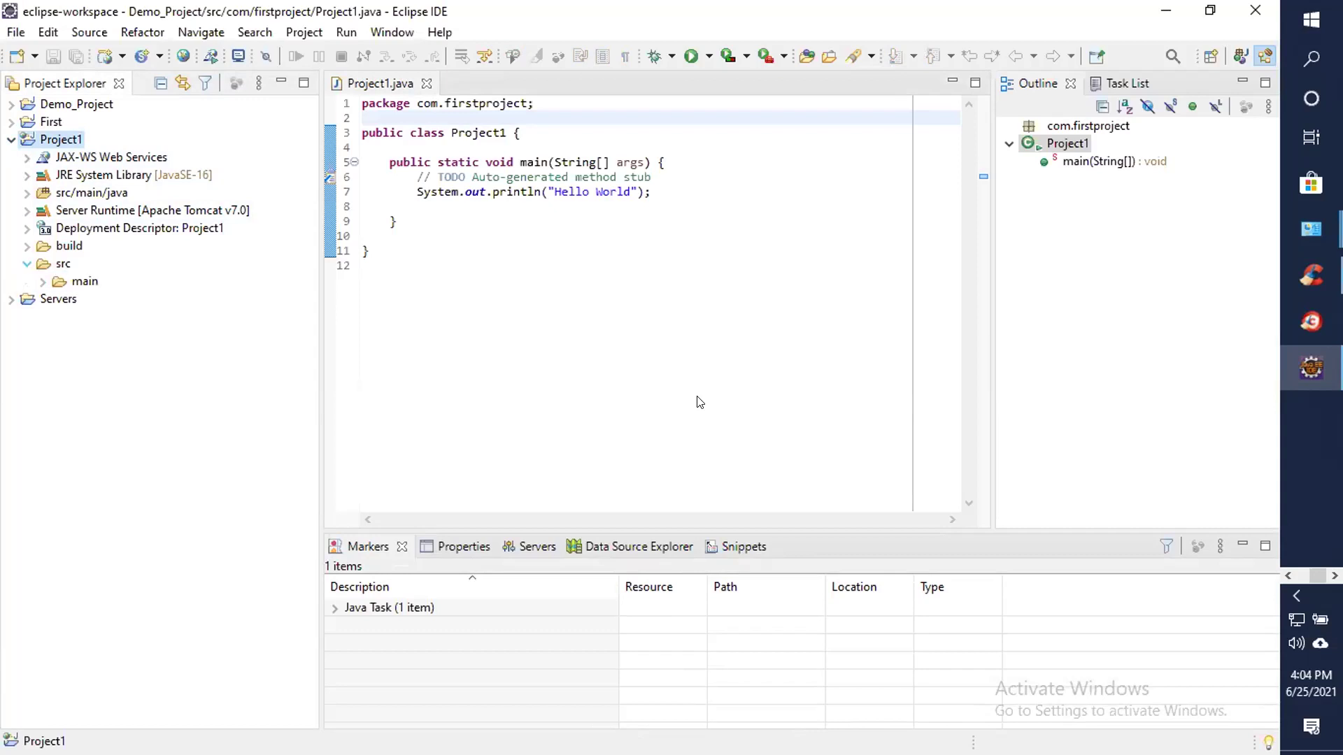
Create a JSP file named first.jsp in Project1's src/main/webapp folder, using the New JSP File (html 5) template.
key(shift+F10)
key(Escape)
key(F12)
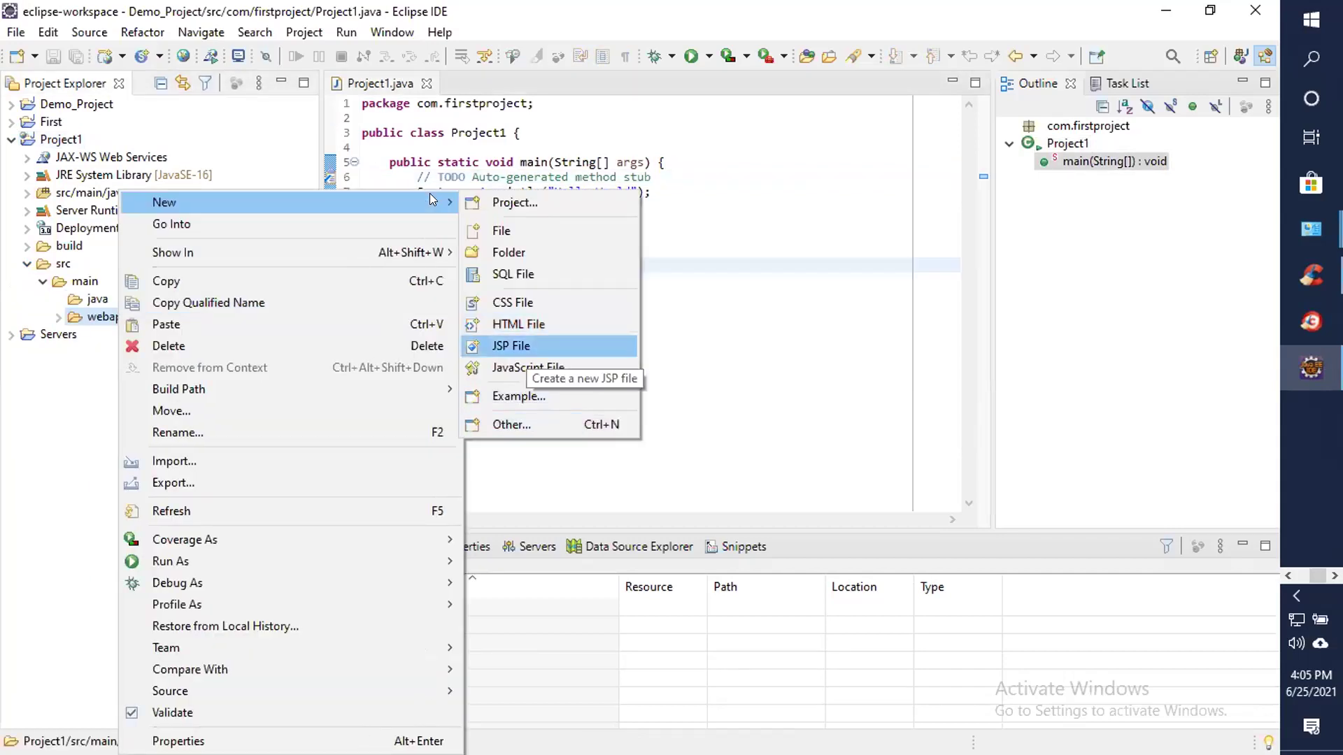
click(518, 346)
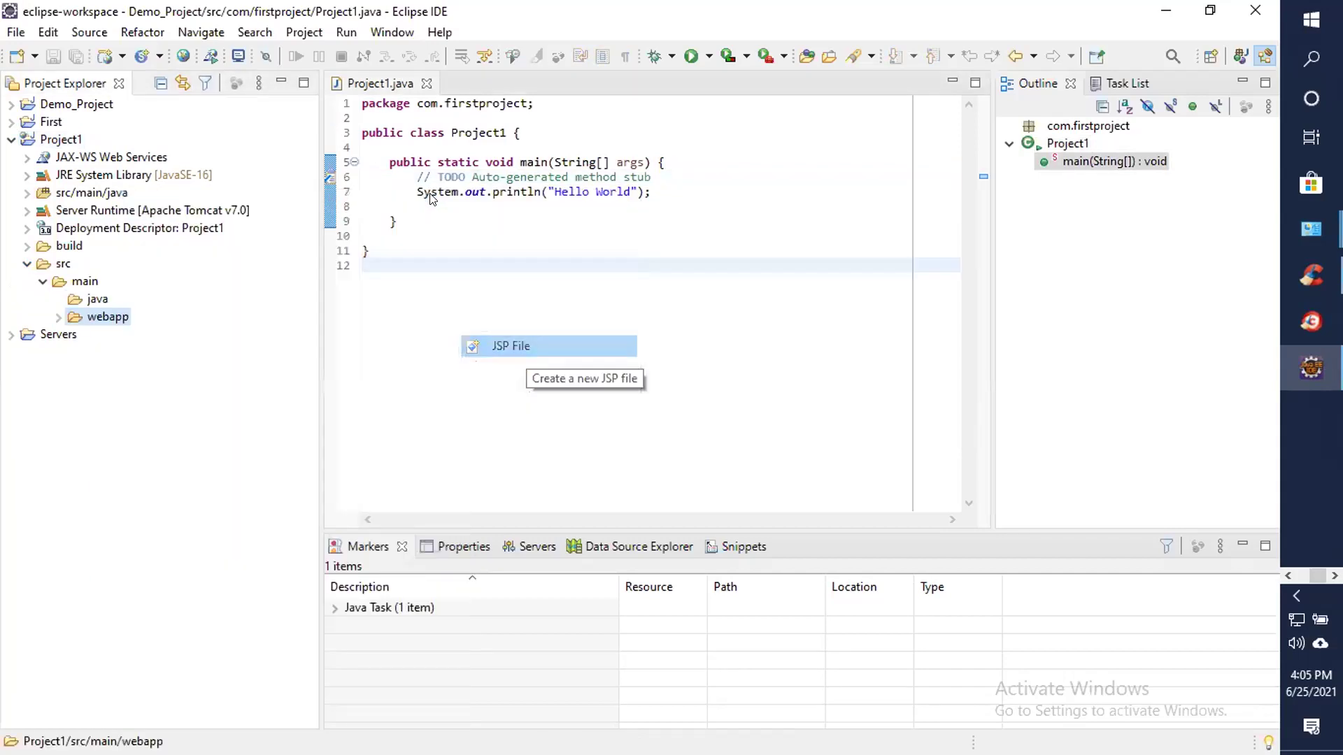
text(reg)
key(BackSpace)
key(BackSpace)
key(BackSpace)
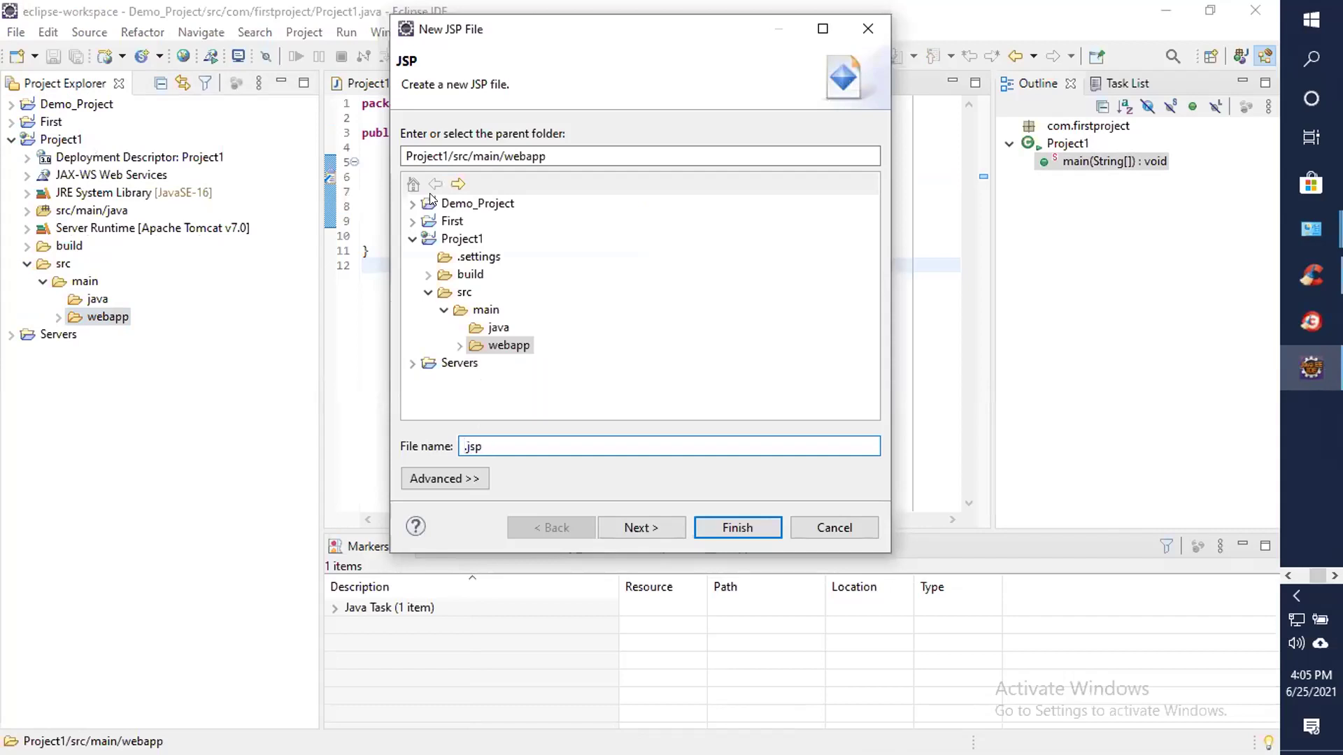
text(first)
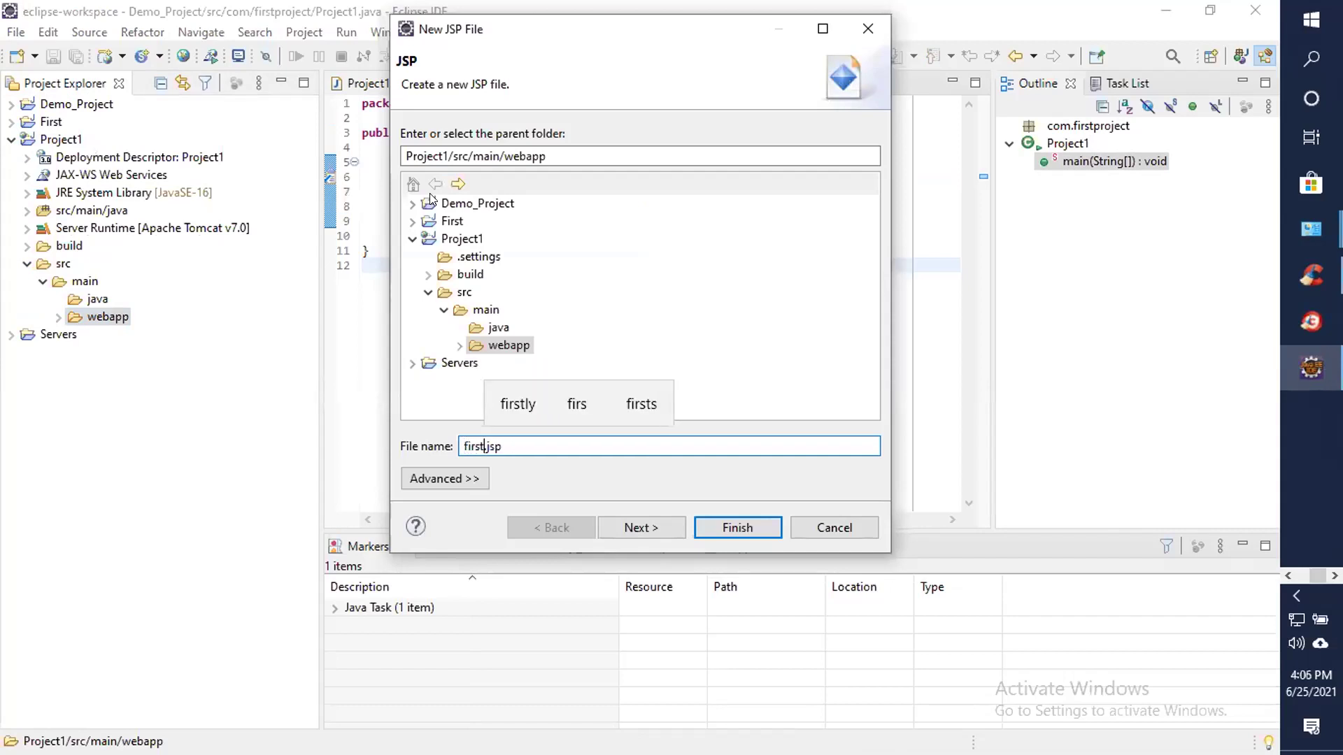
key(alt+n)
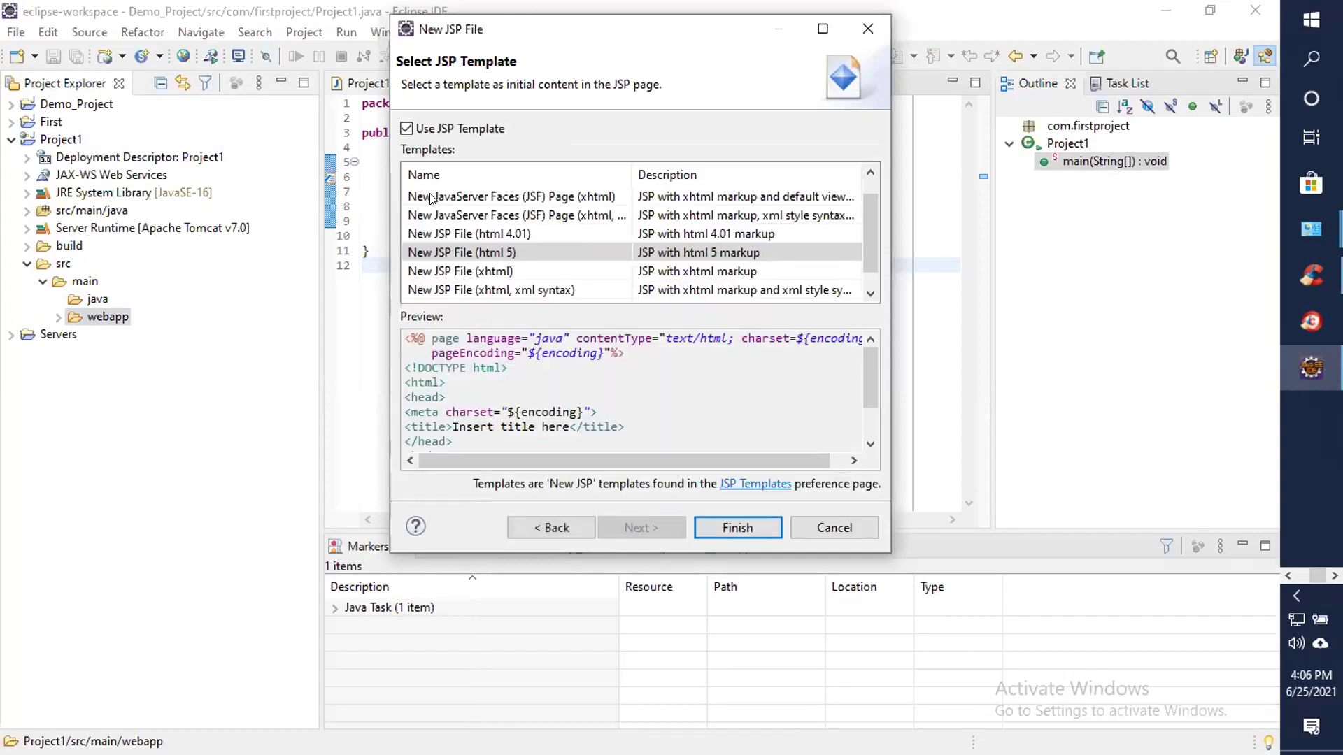
key(Return)
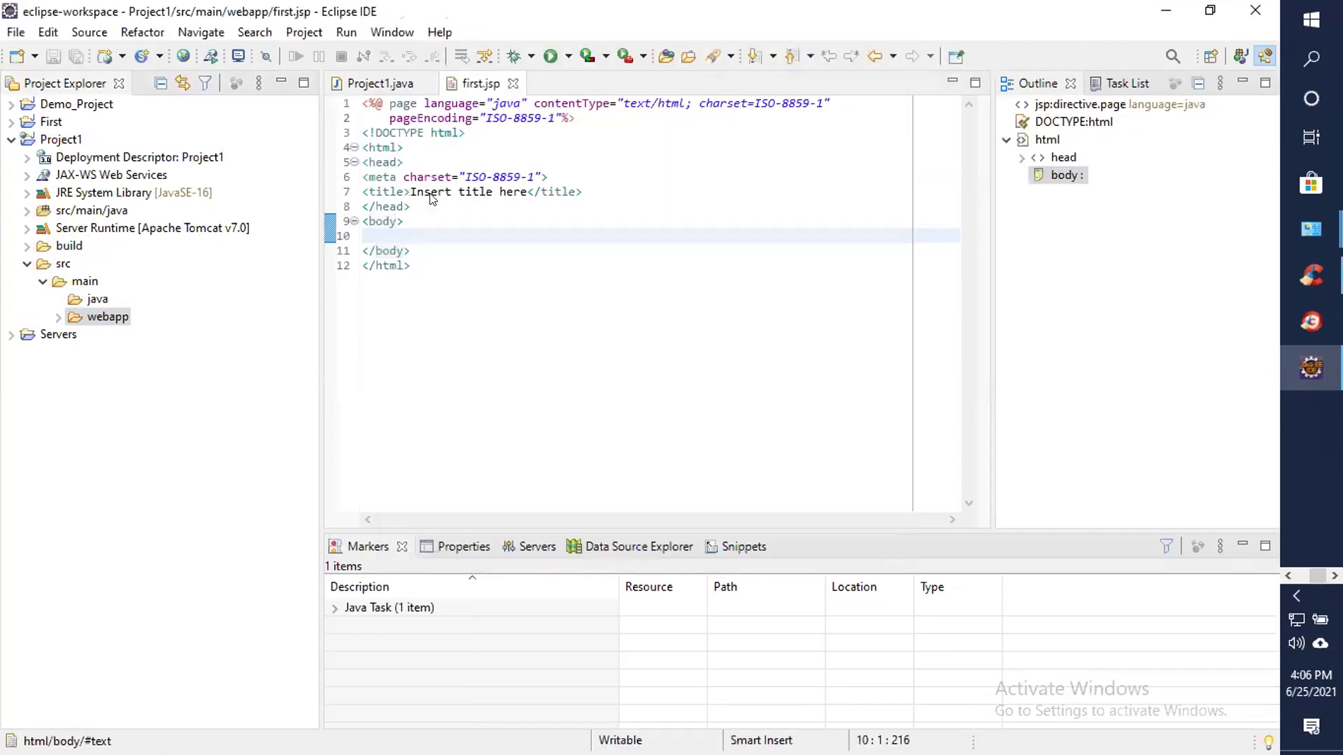
key(BackSpace)
key(Return)
text(h1)
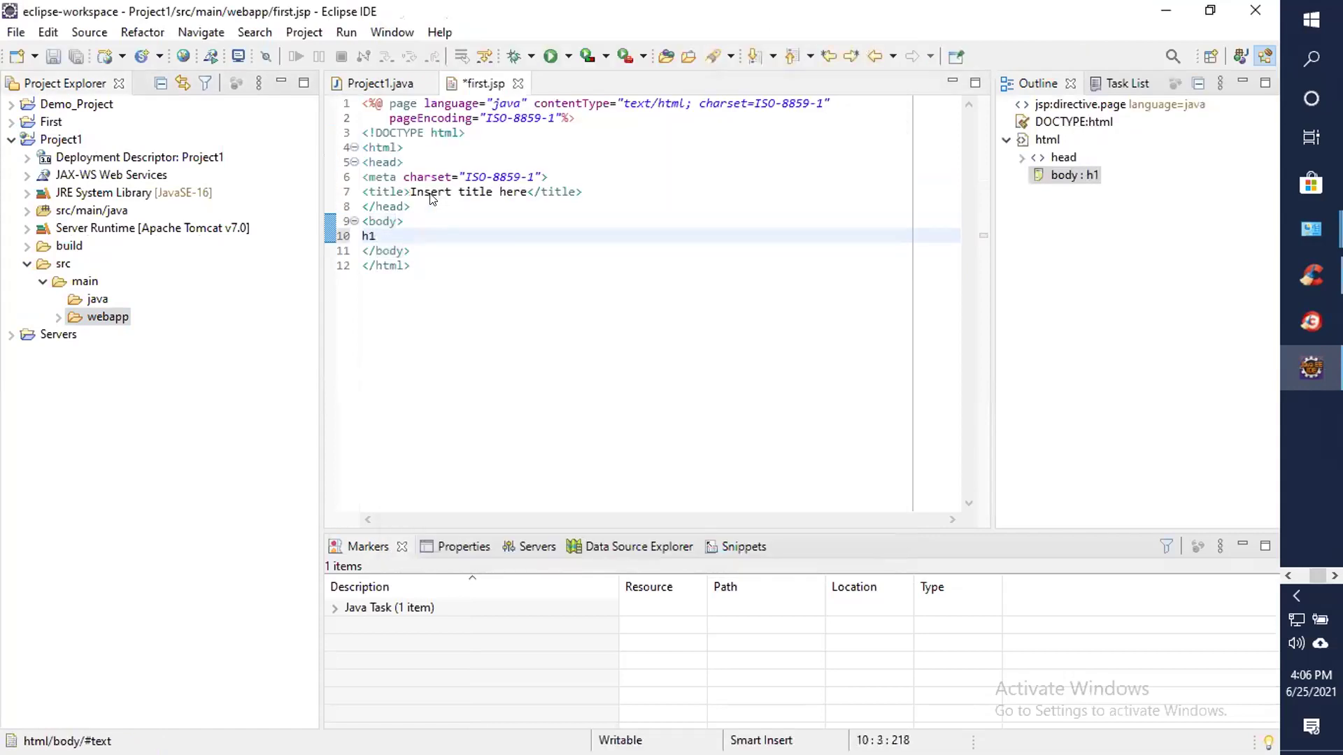
key(BackSpace)
key(BackSpace)
key(BackSpace)
Add an h1 heading with the text "Hello Jsp" below a blank line in the body of first.jsp and save the file.
key(Return)
key(Return)
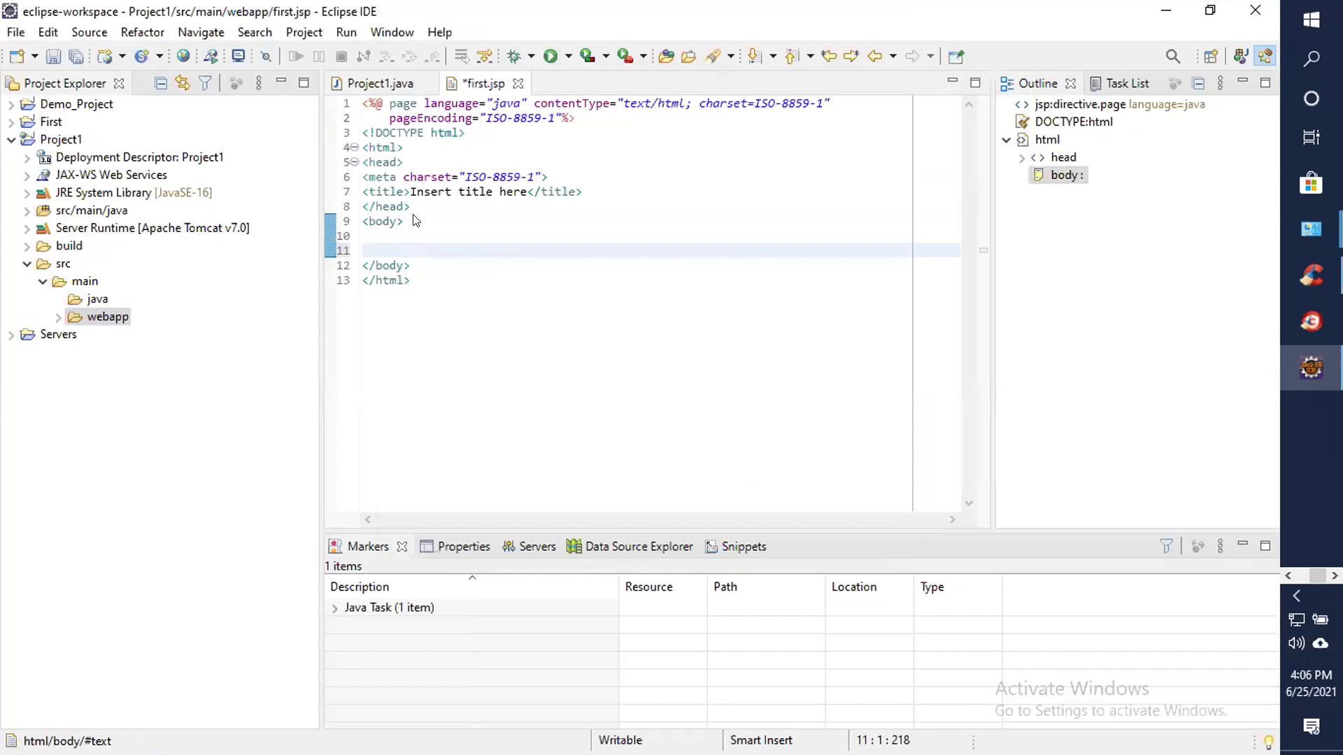
text(<)
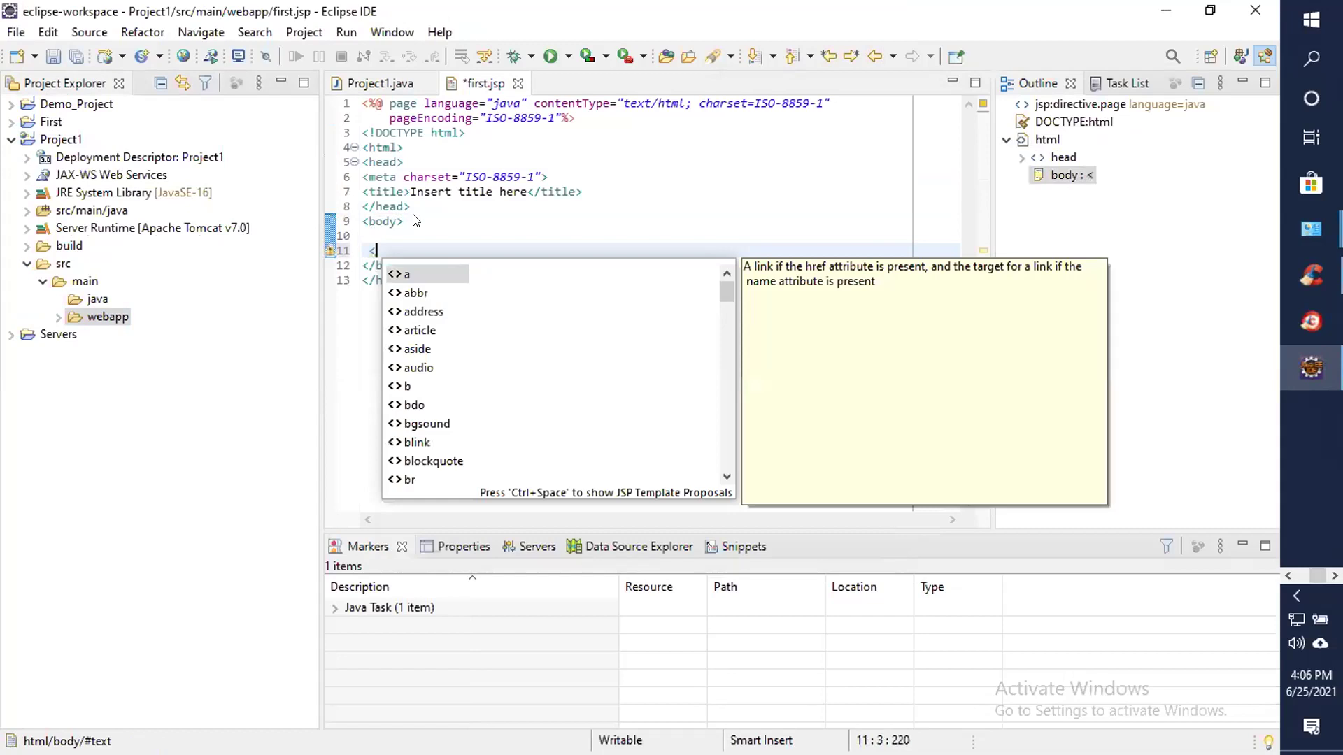
text(h1)
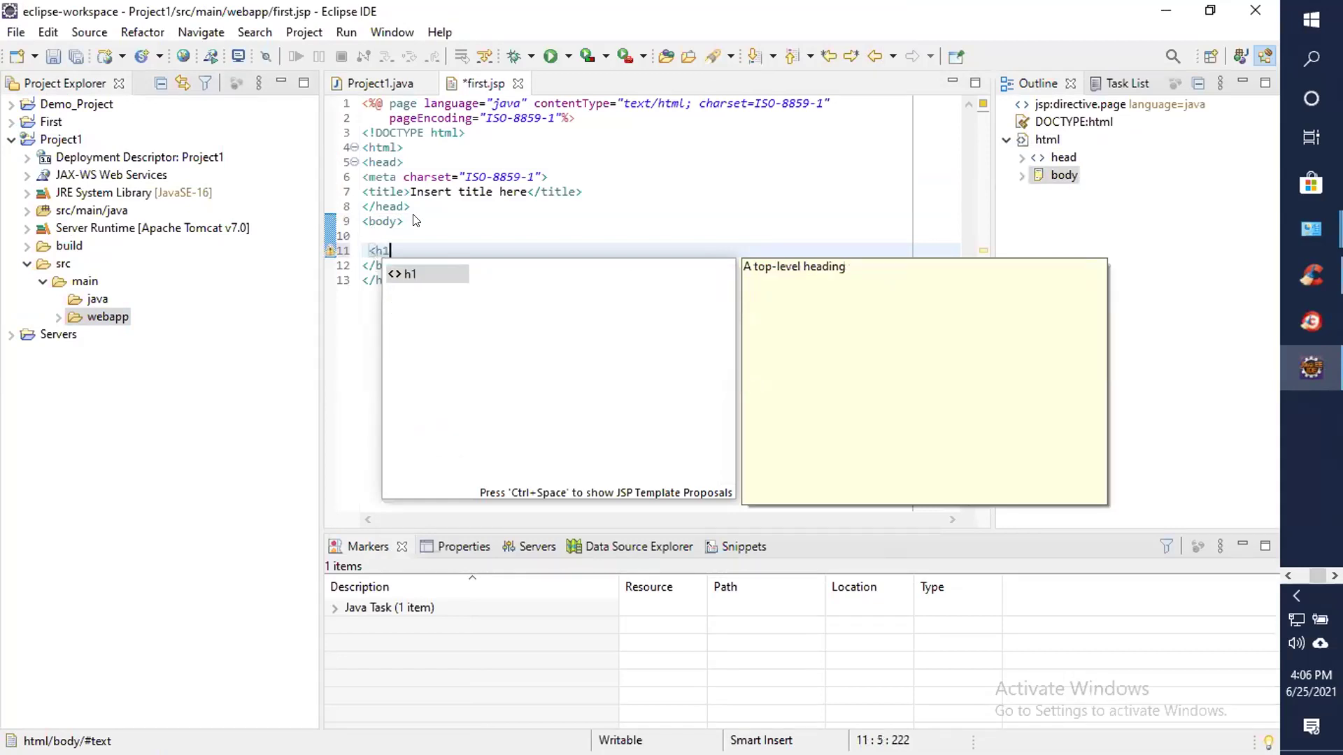
key(Return)
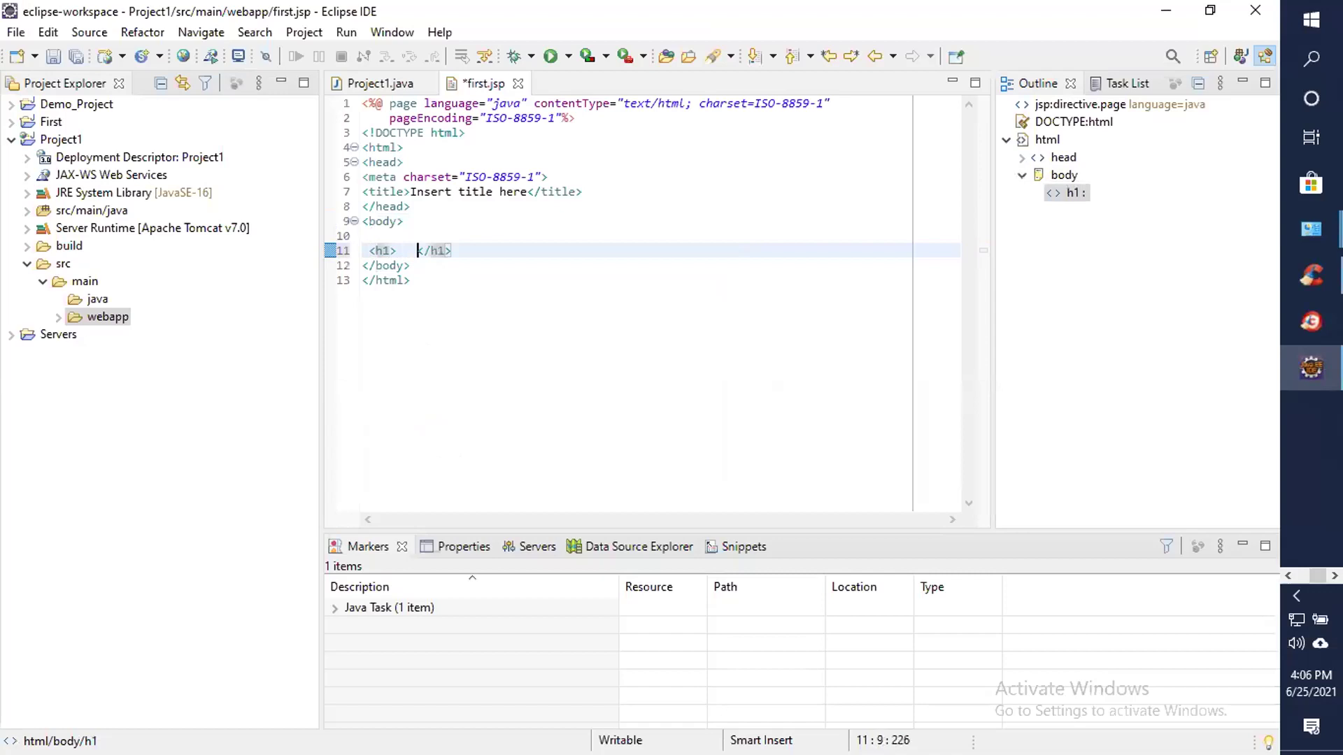
text(He)
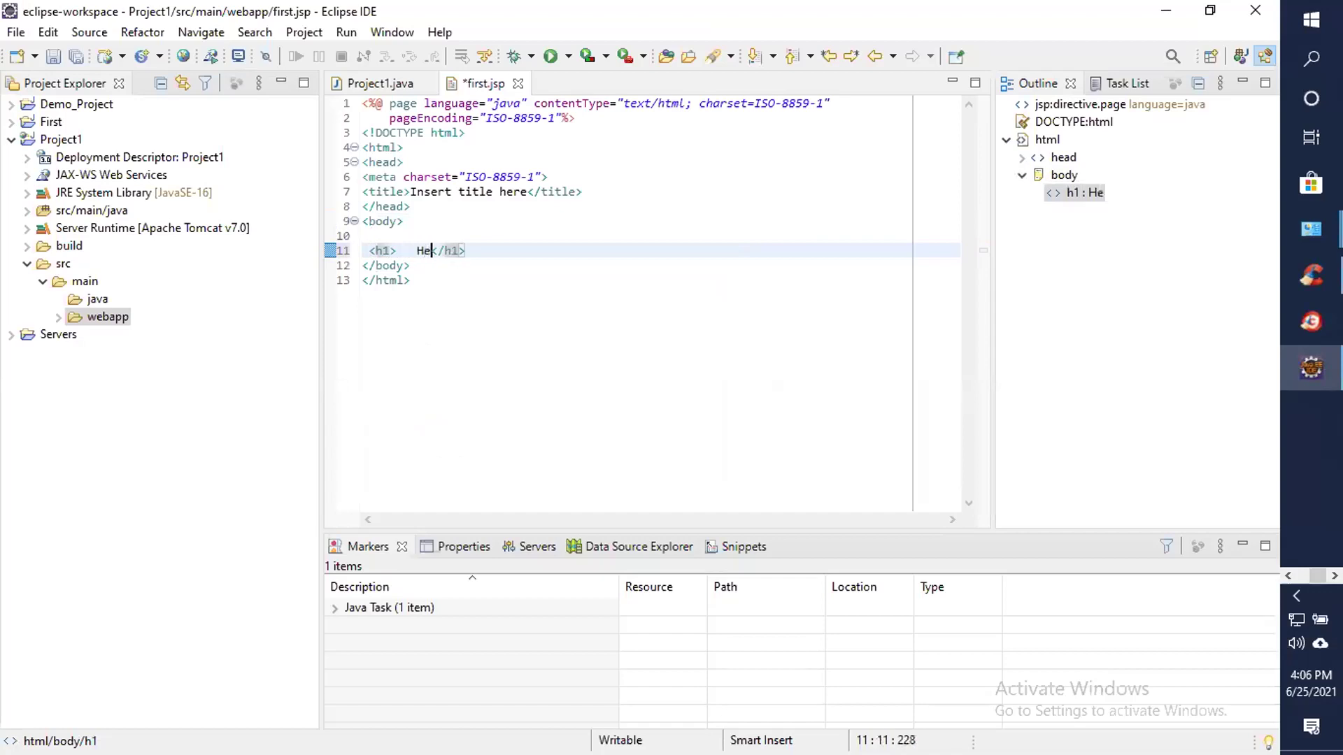
text(llo )
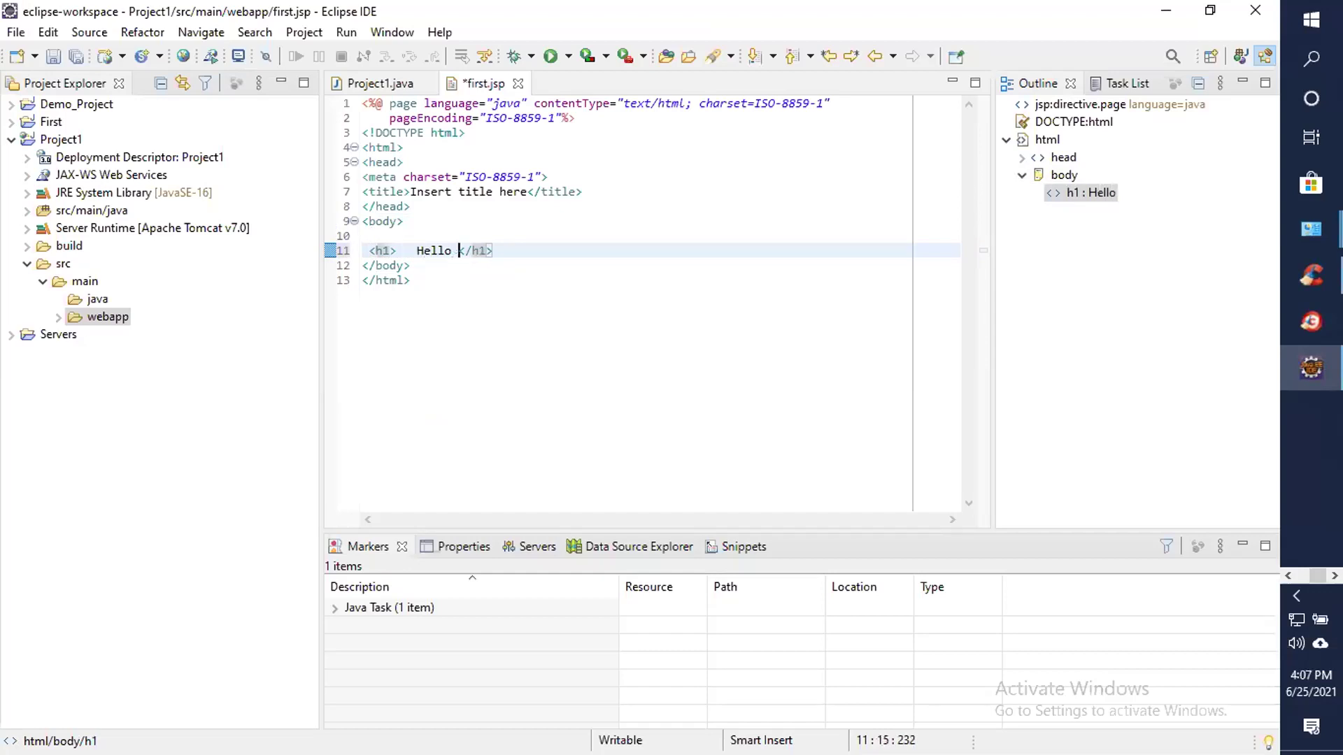
text(Jsp)
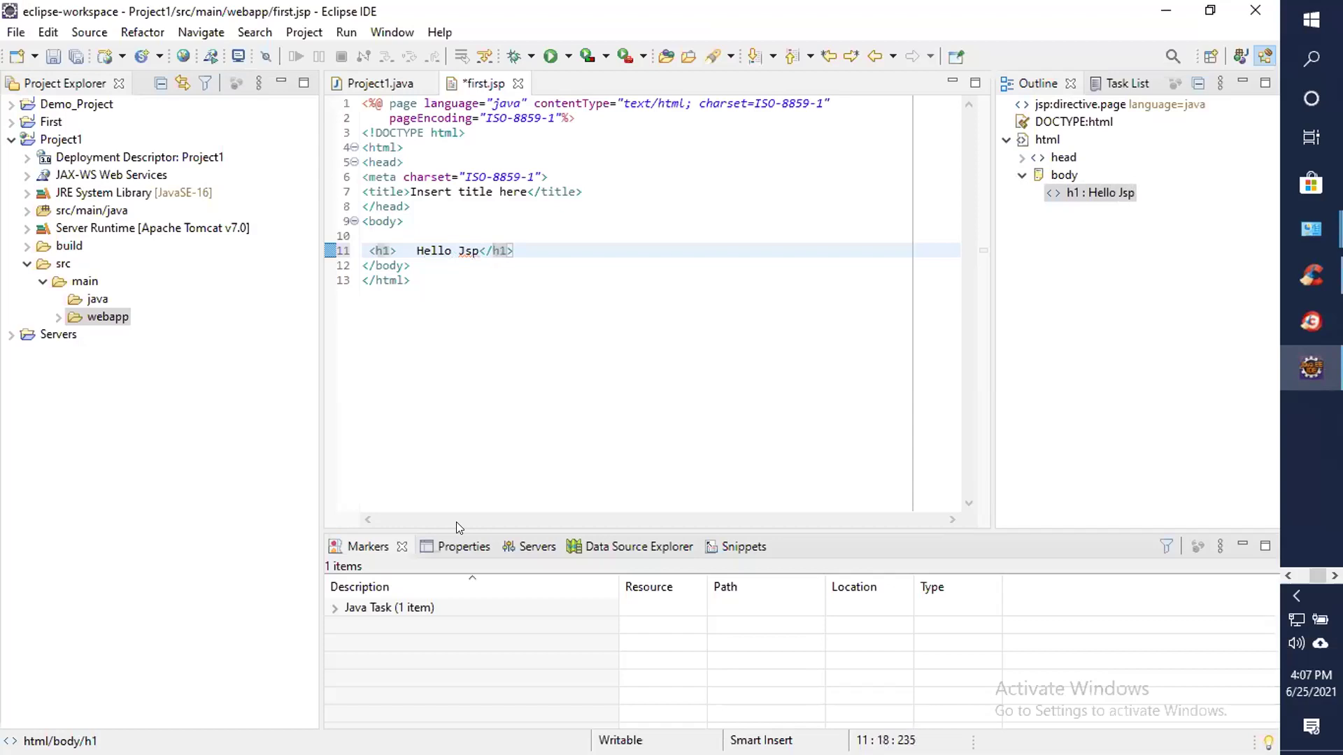
key(ctrl+s)
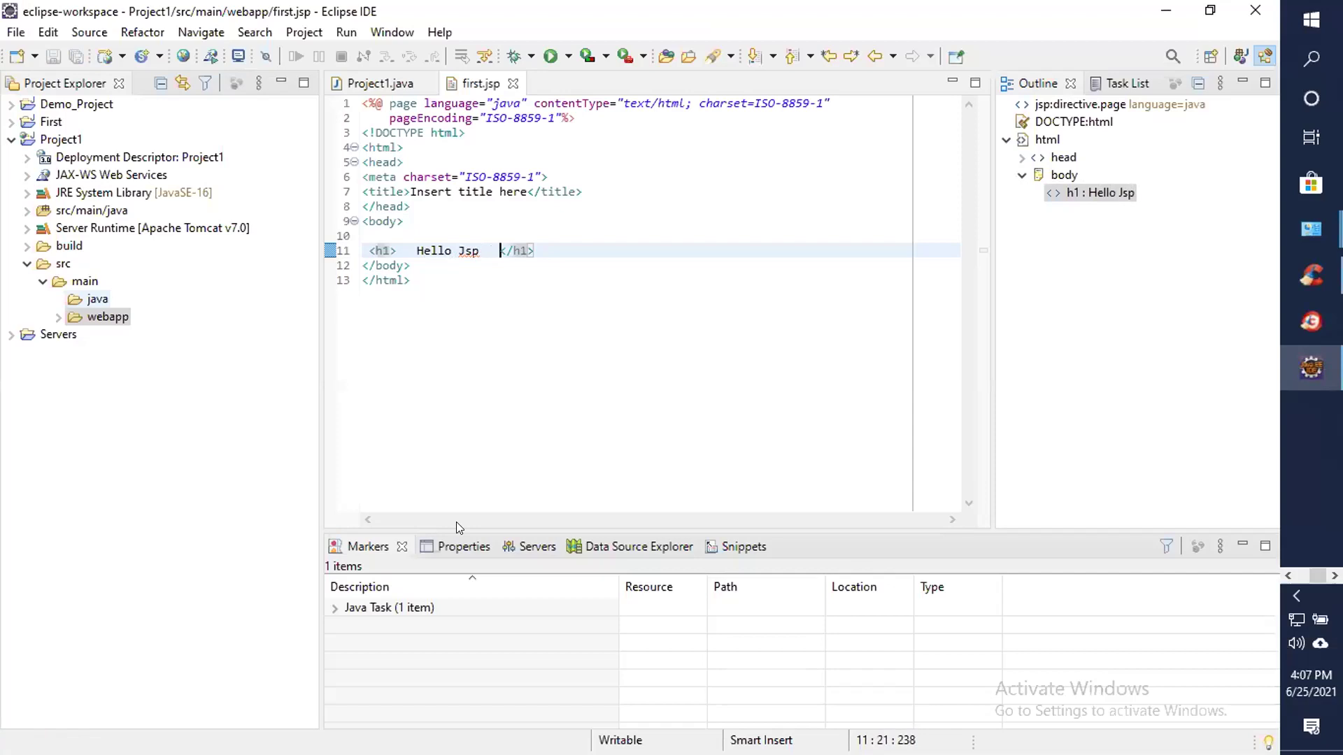
Try to run Project1 on the server and dismiss the problem message.
right_click(60, 139)
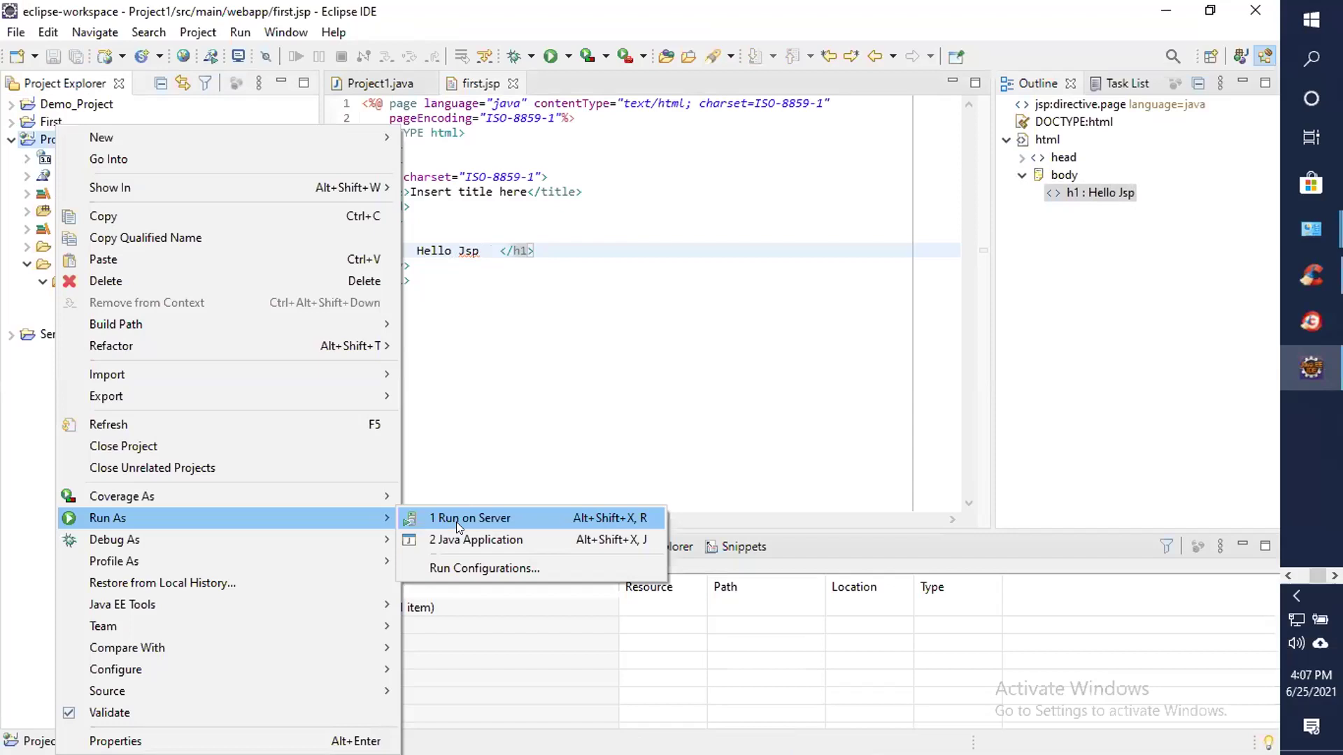
click(456, 522)
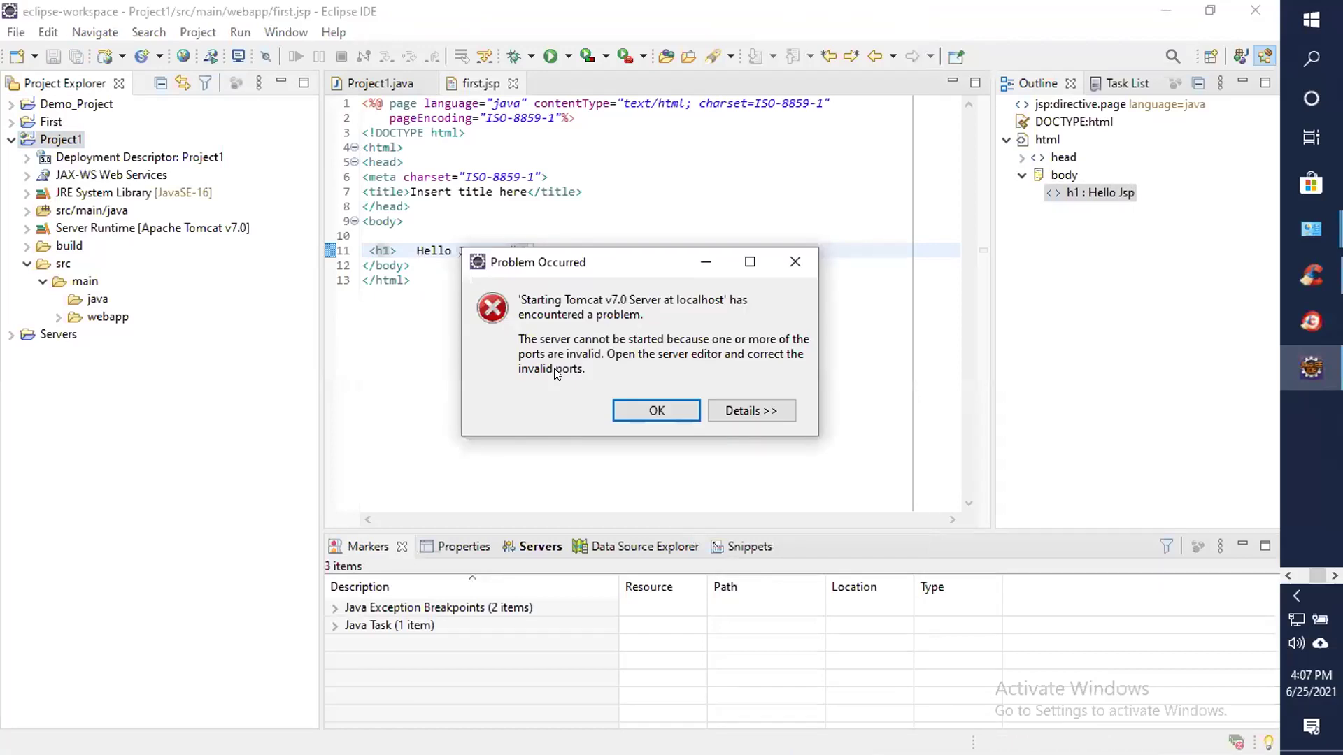
key(Return)
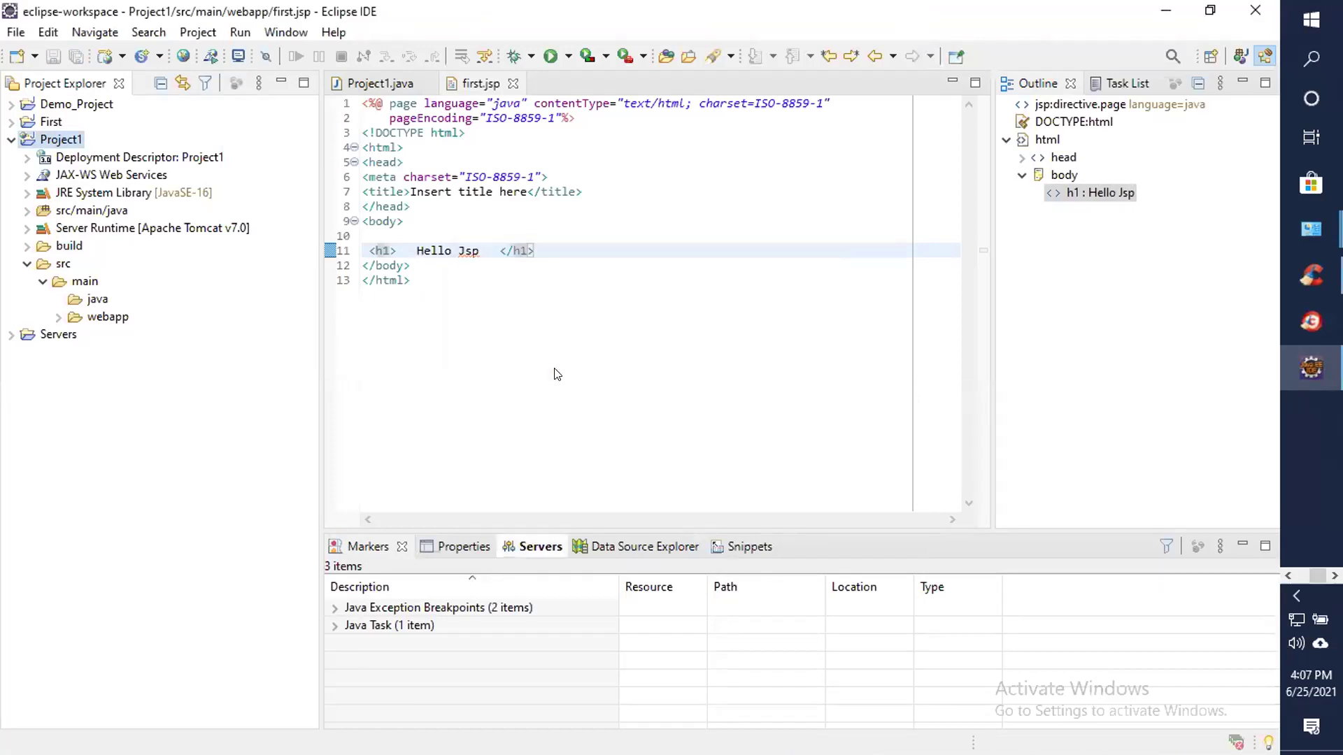
key(alt+w)
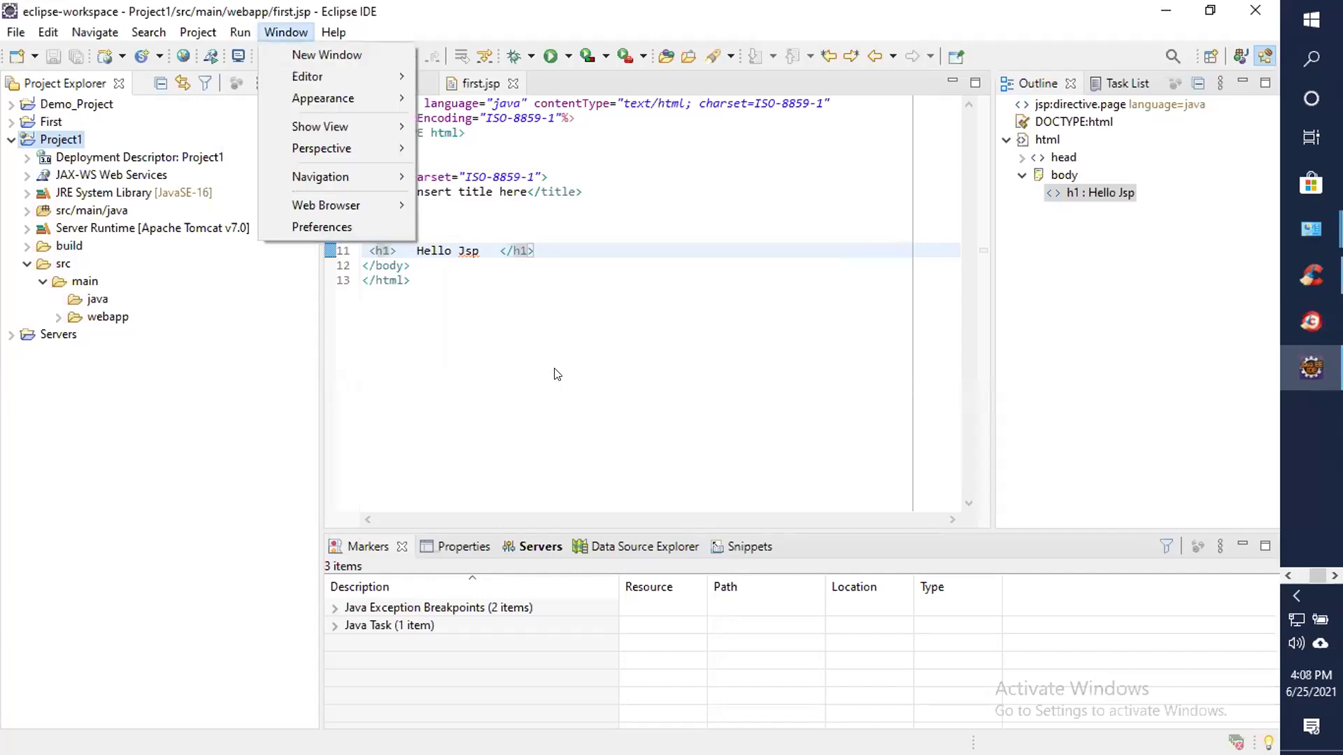
key(Right)
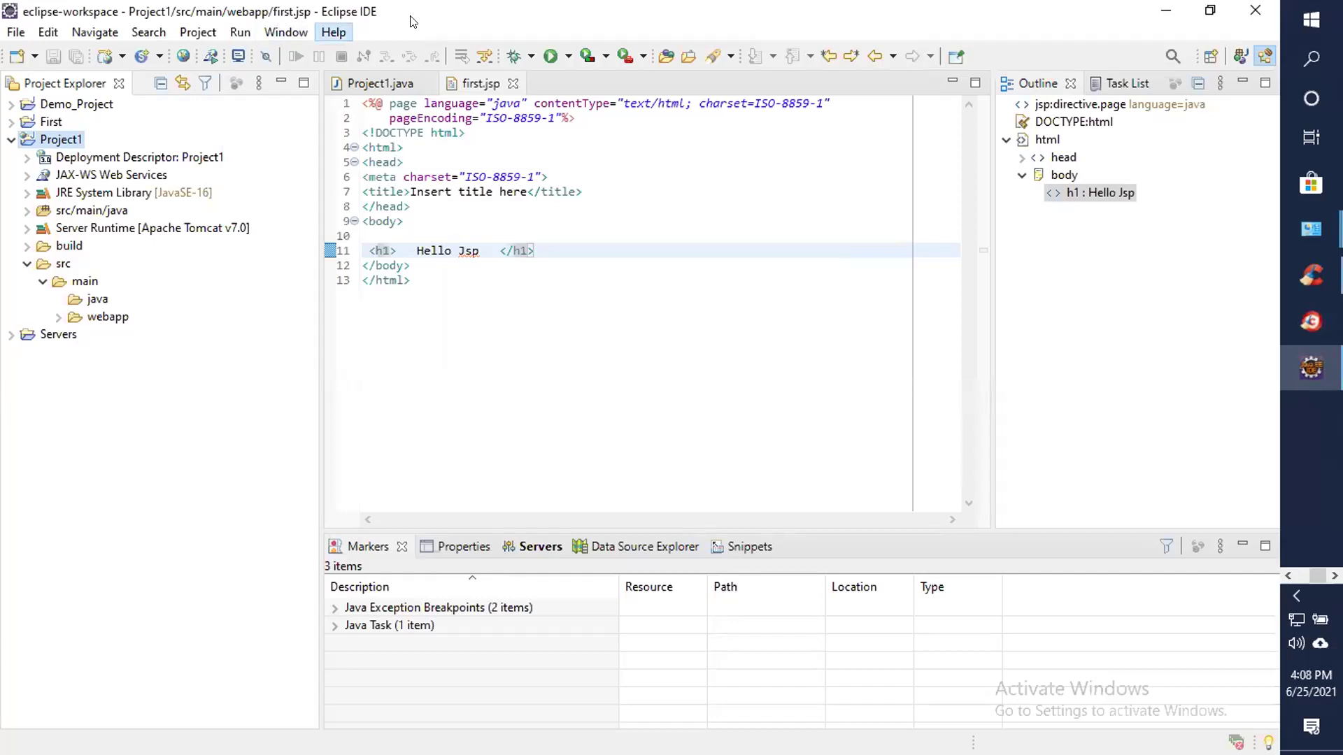
click(286, 33)
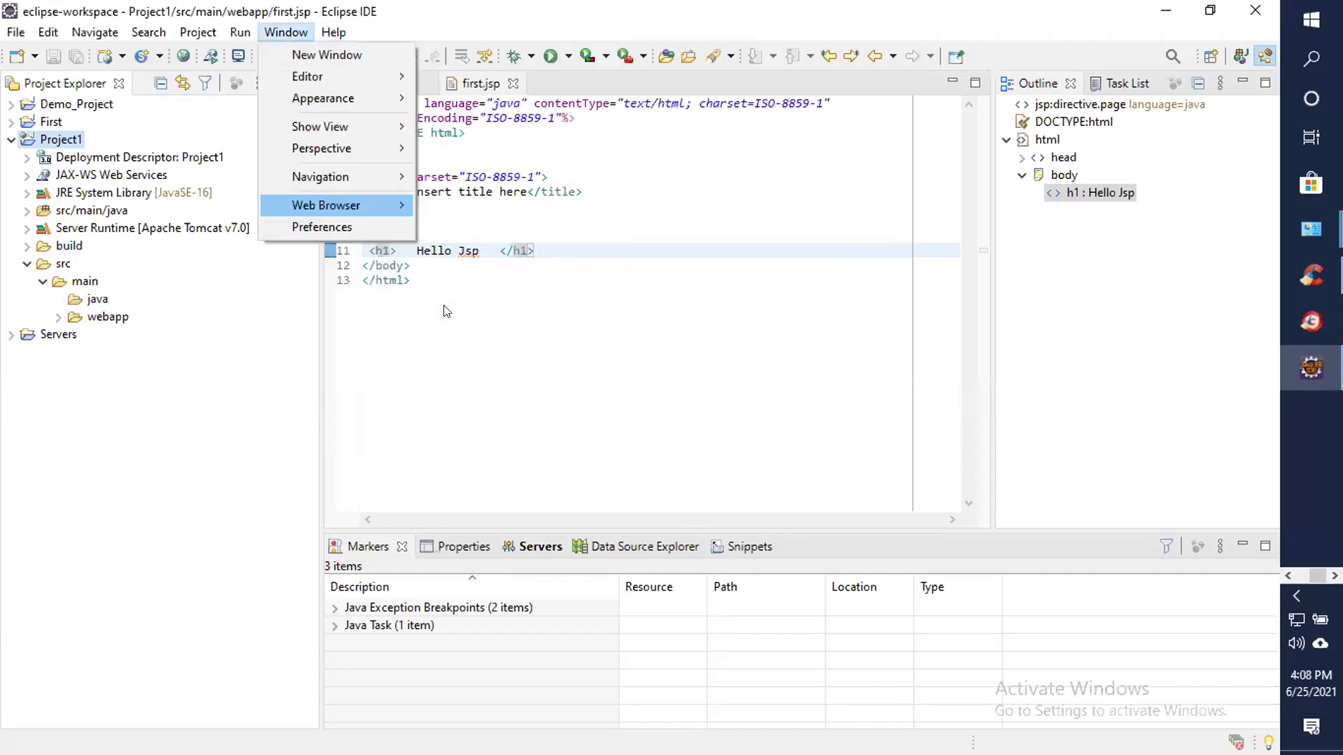
mouse_move(336, 127)
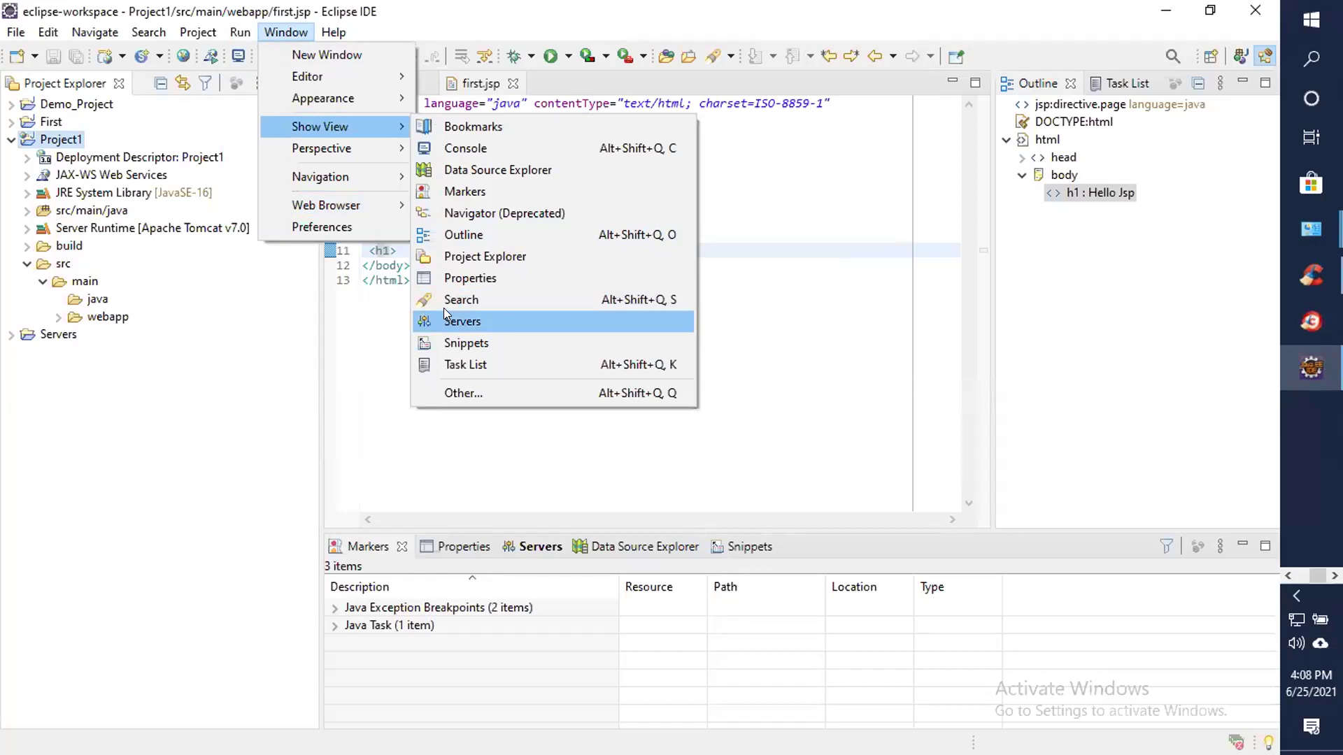
key(Escape)
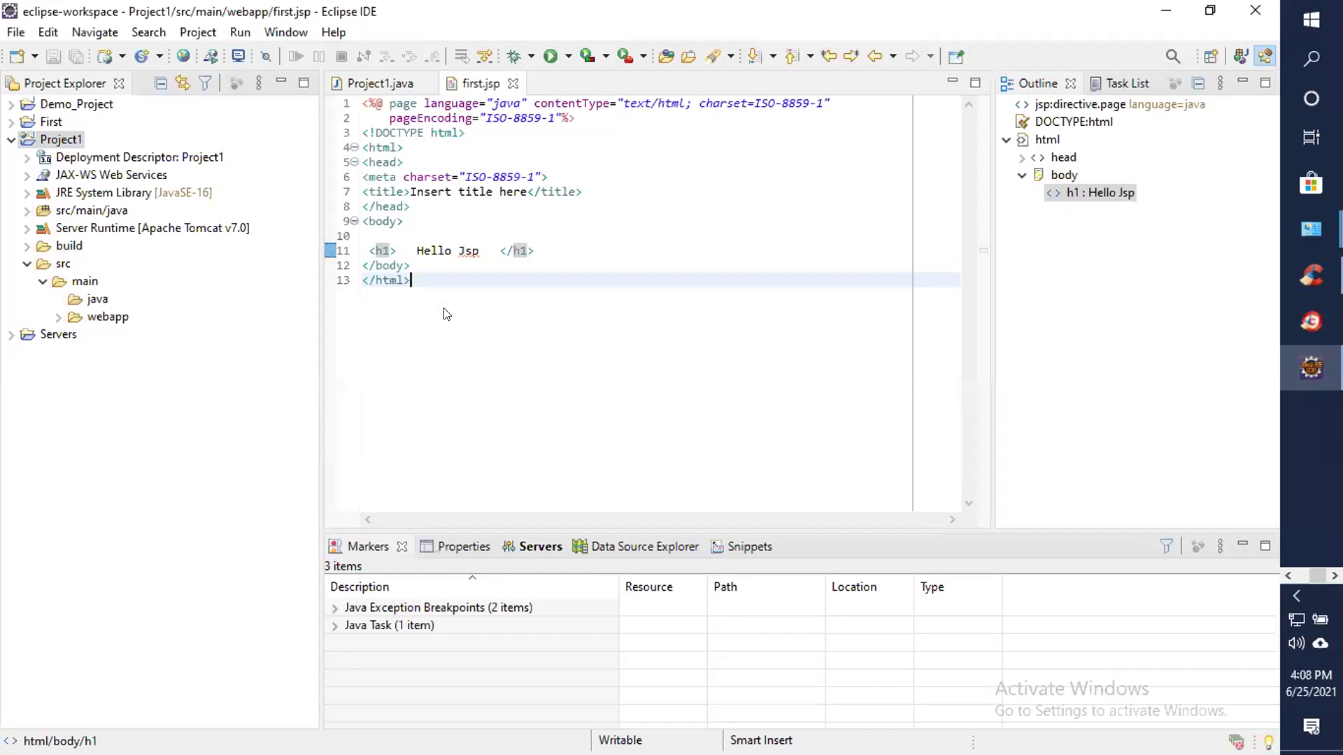
key(alt+w)
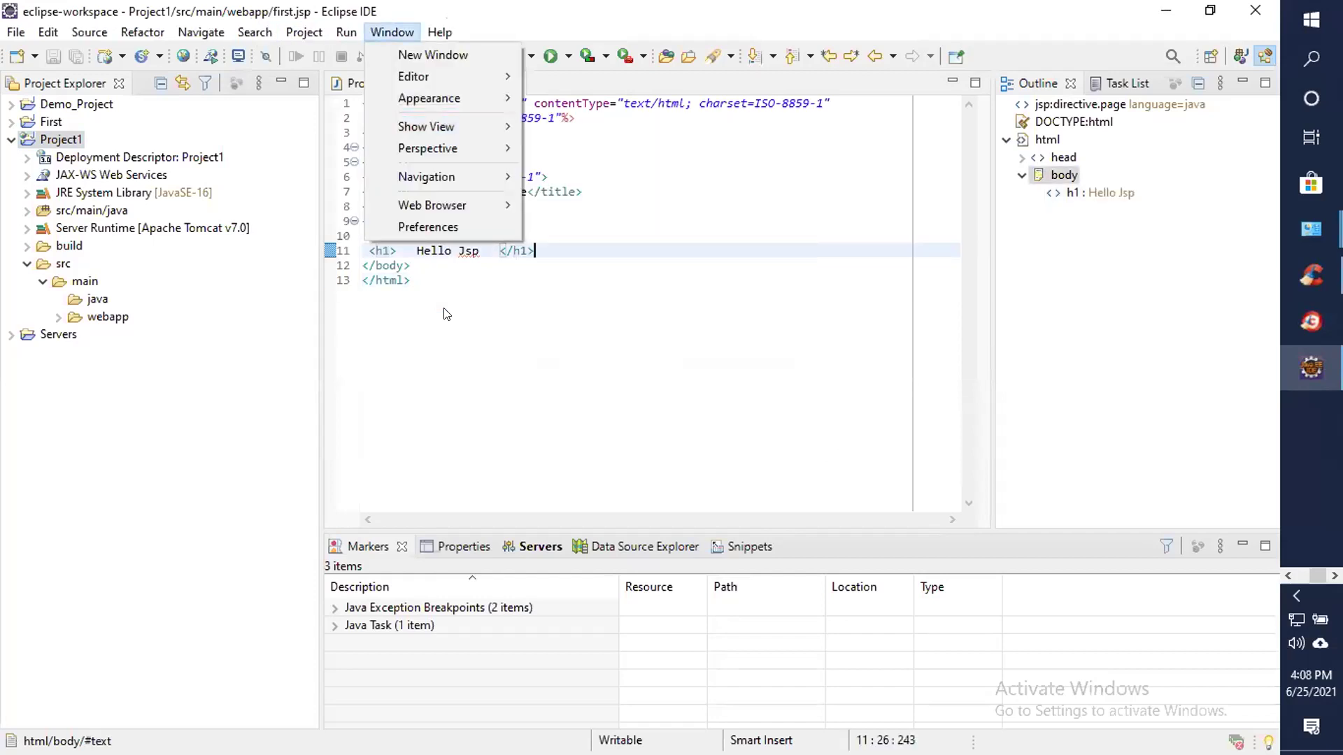
key(g)
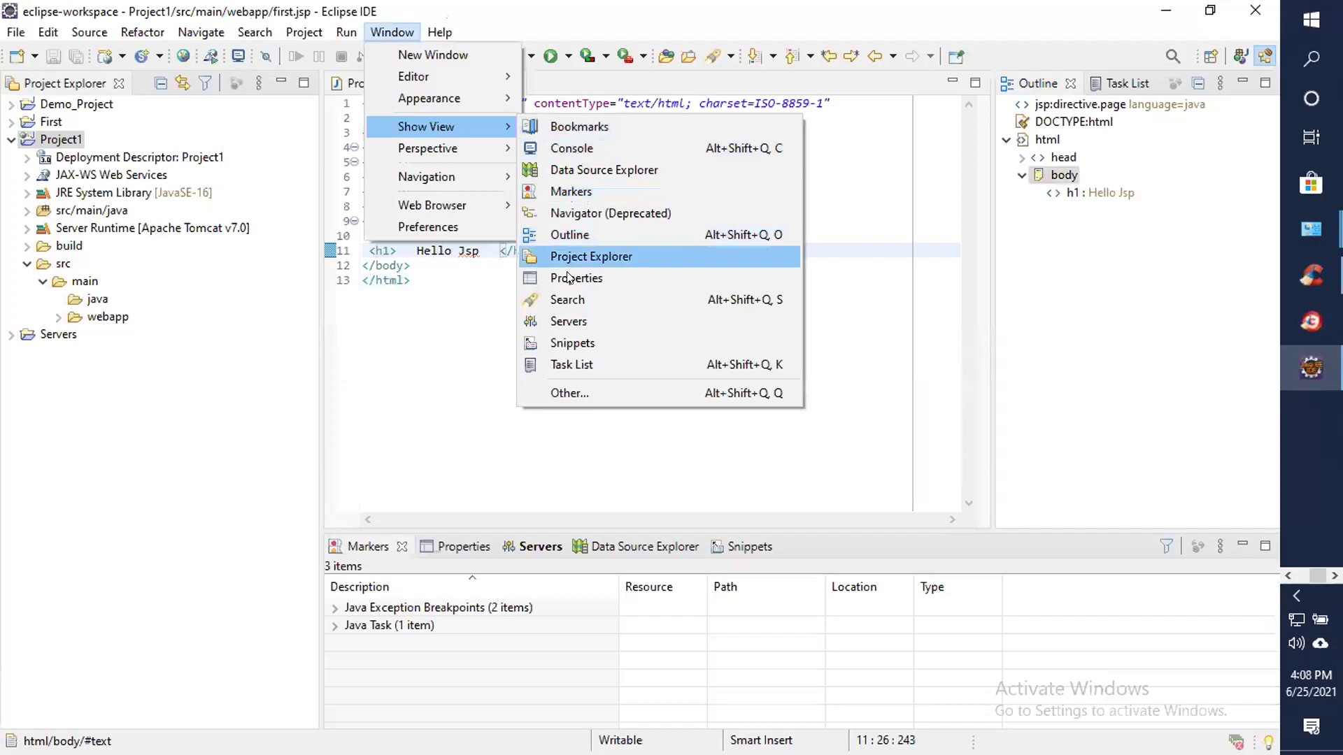
key(Escape)
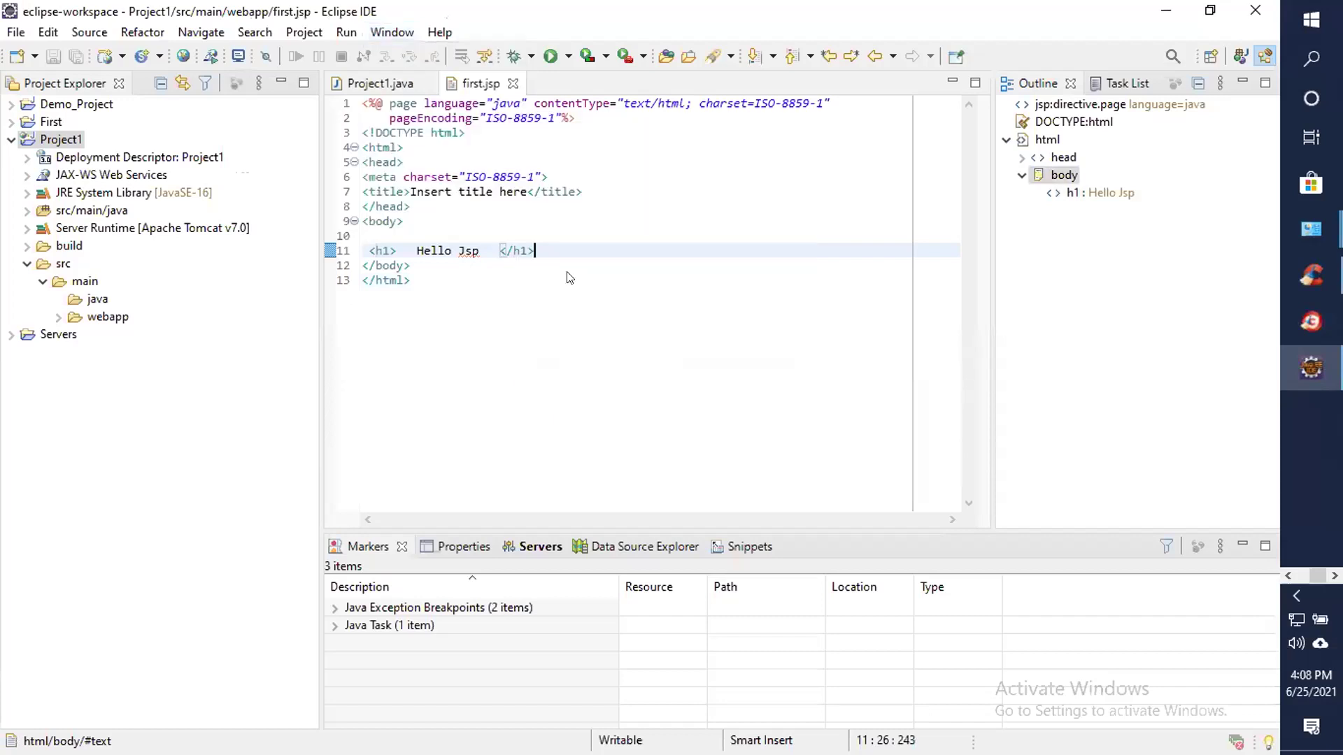
Search the available views for "server" and open the Servers view.
key(alt+shift+q)
key(q)
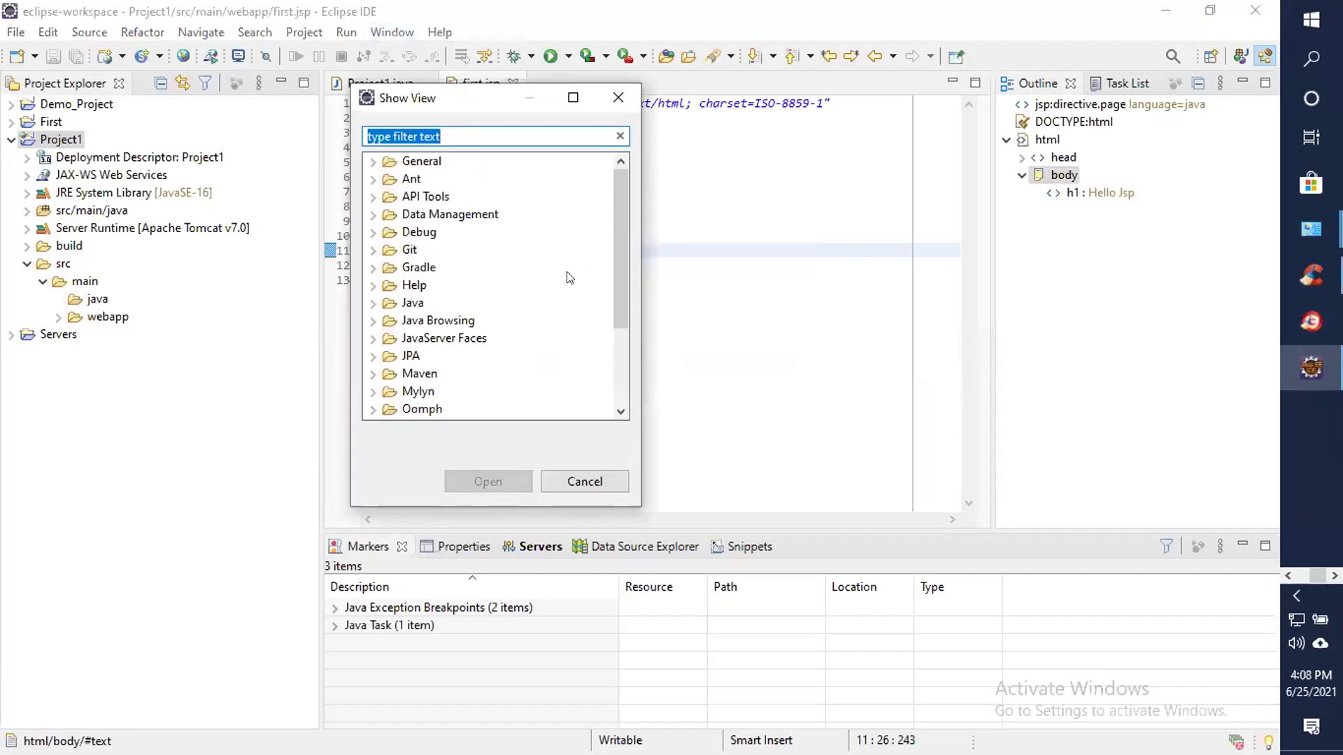
text(ser)
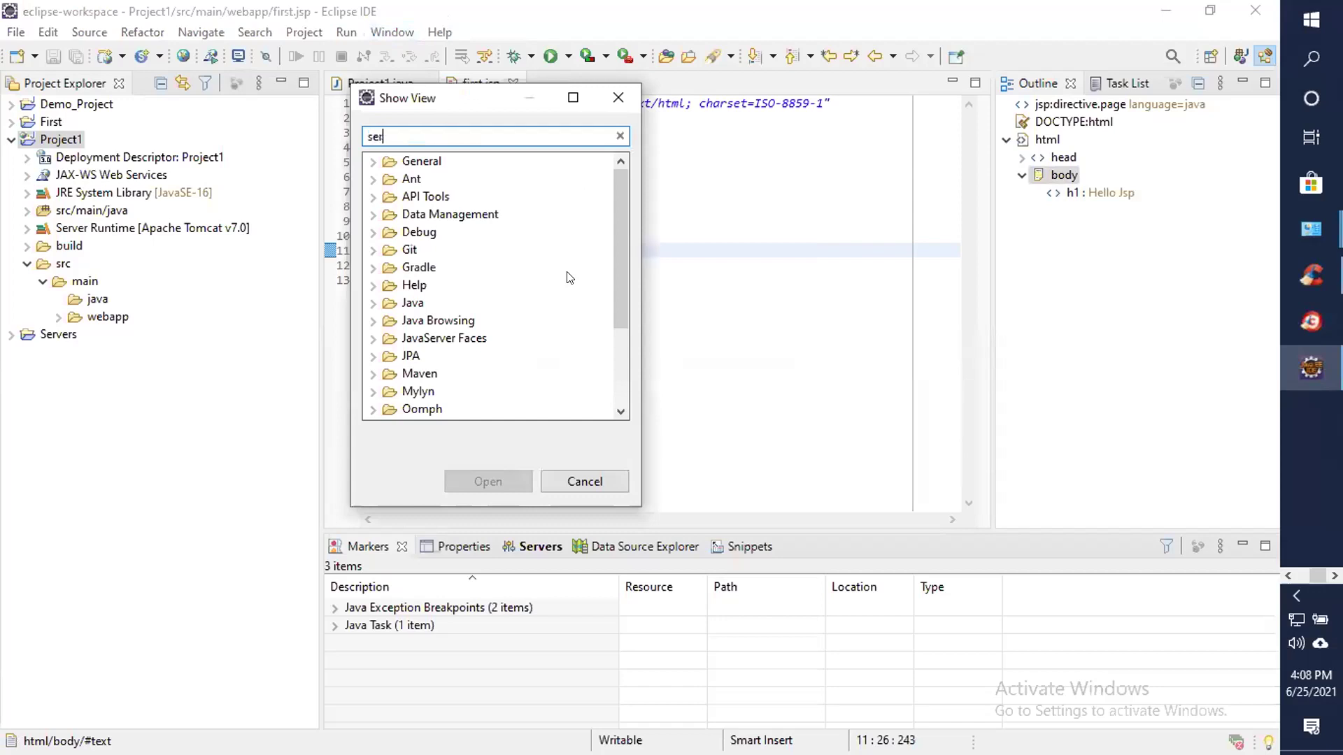
text(ver)
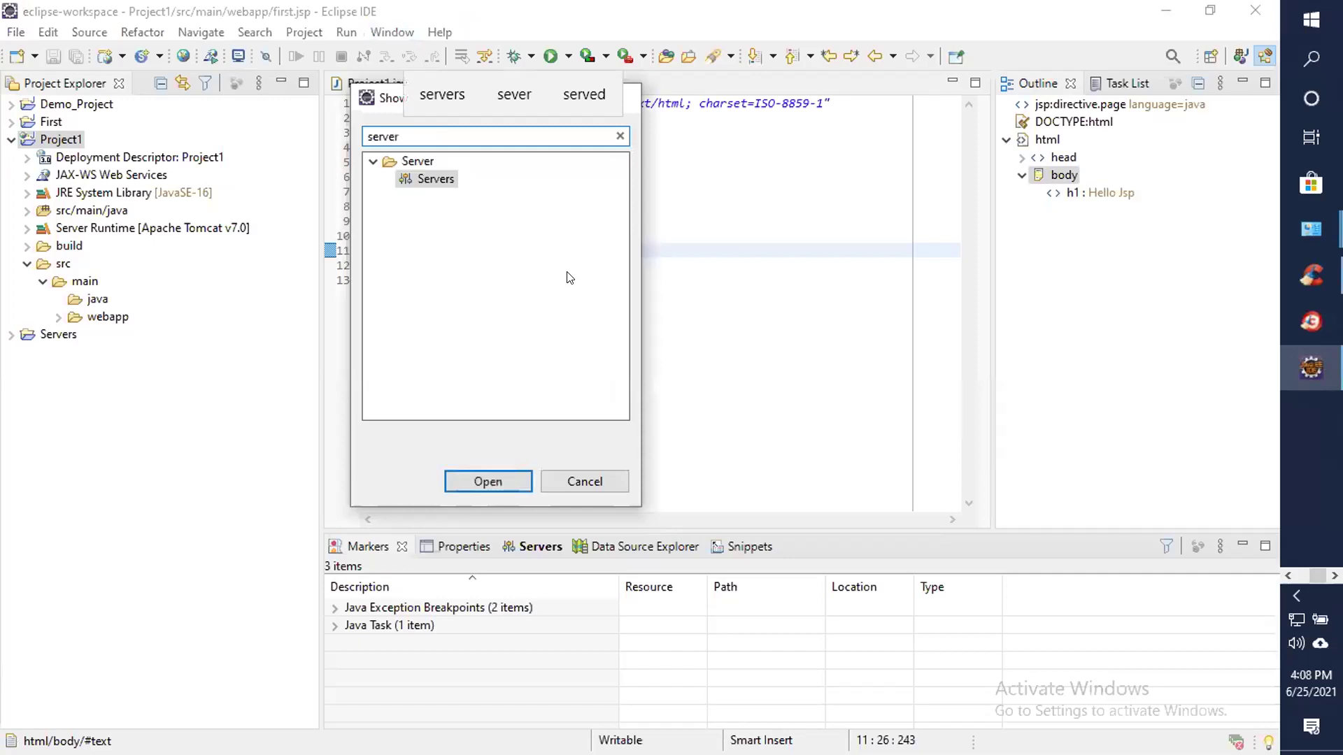
key(Return)
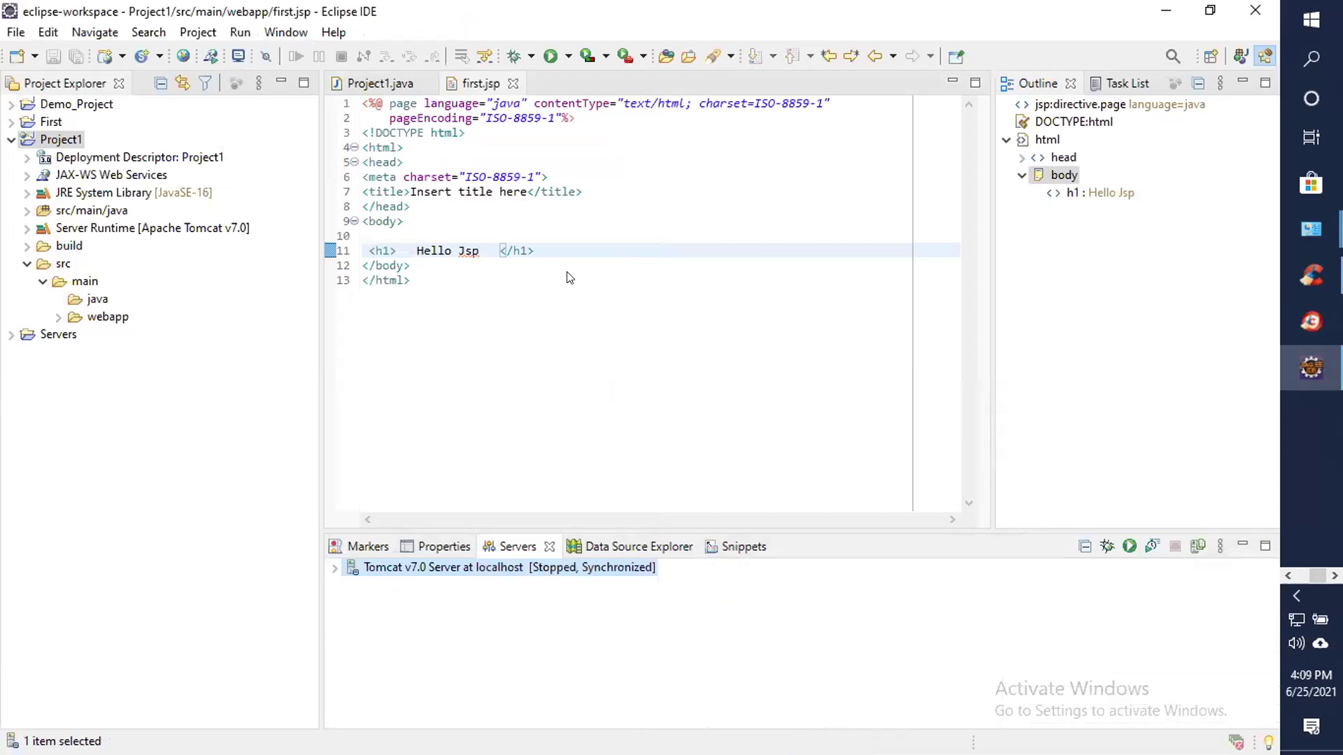
Open the Tomcat v7.0 server's configuration, set the Tomcat admin port to 8081, and save and close it.
key(shift+F10)
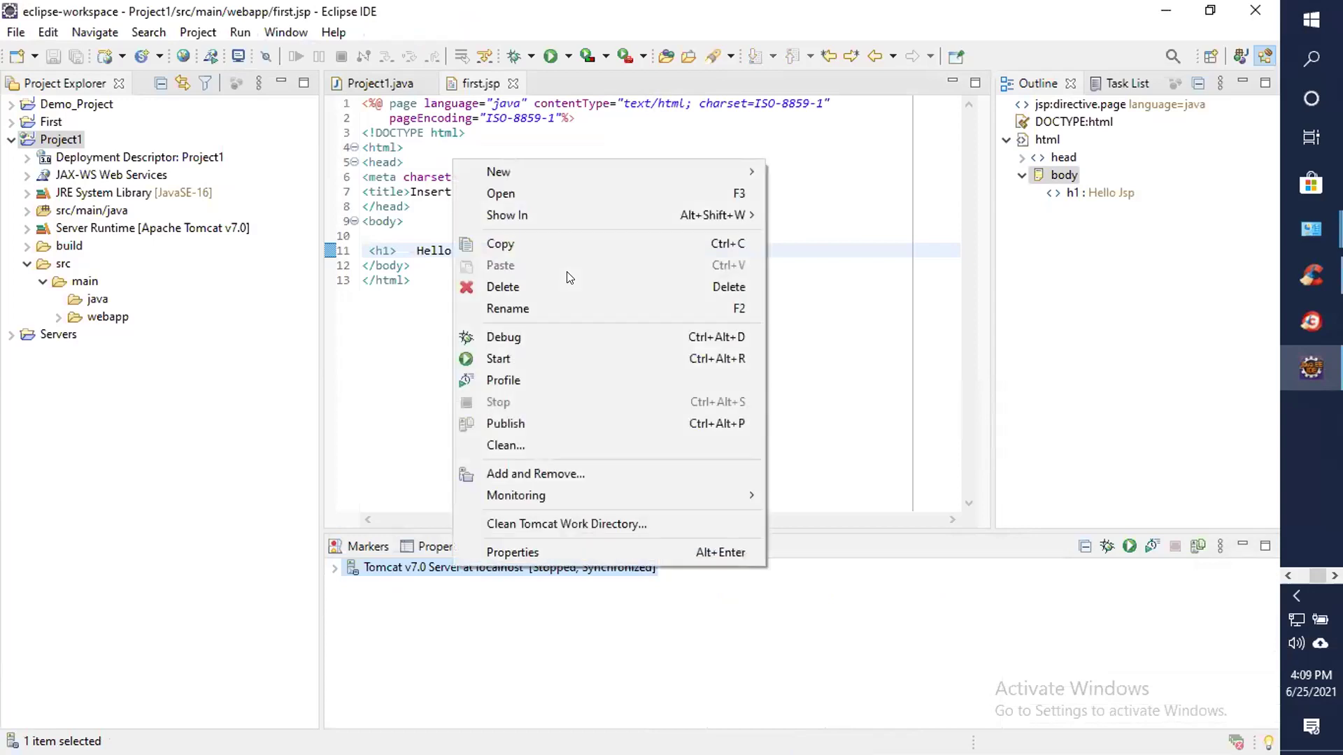
key(Up)
key(Up)
key(Up)
key(Up)
key(Up)
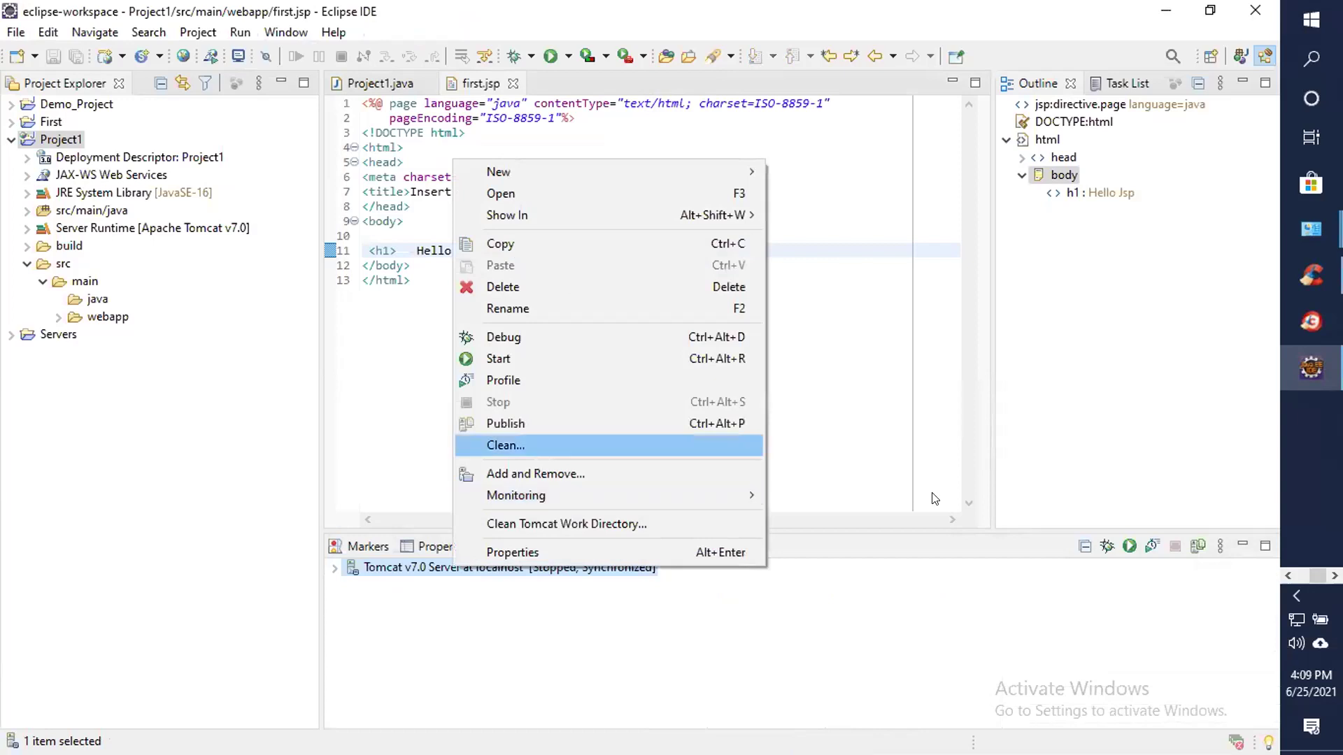
key(Return)
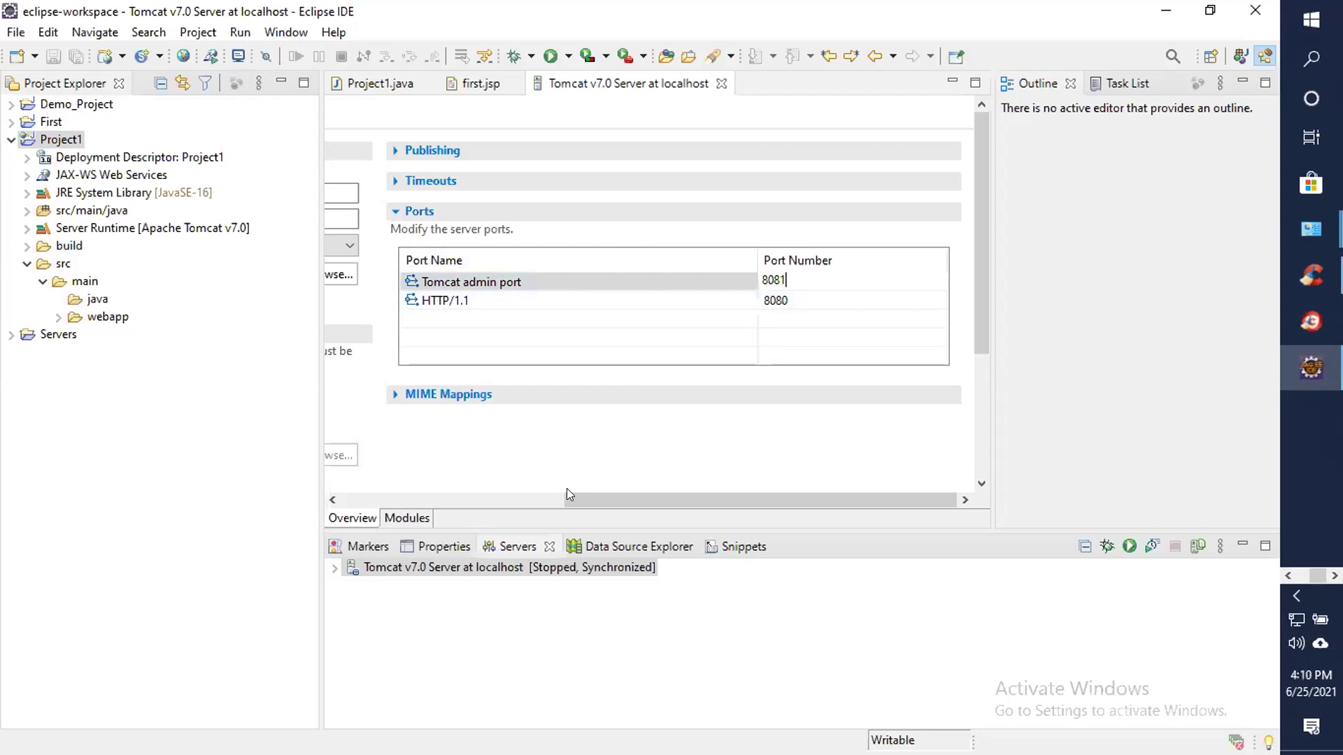
key(Return)
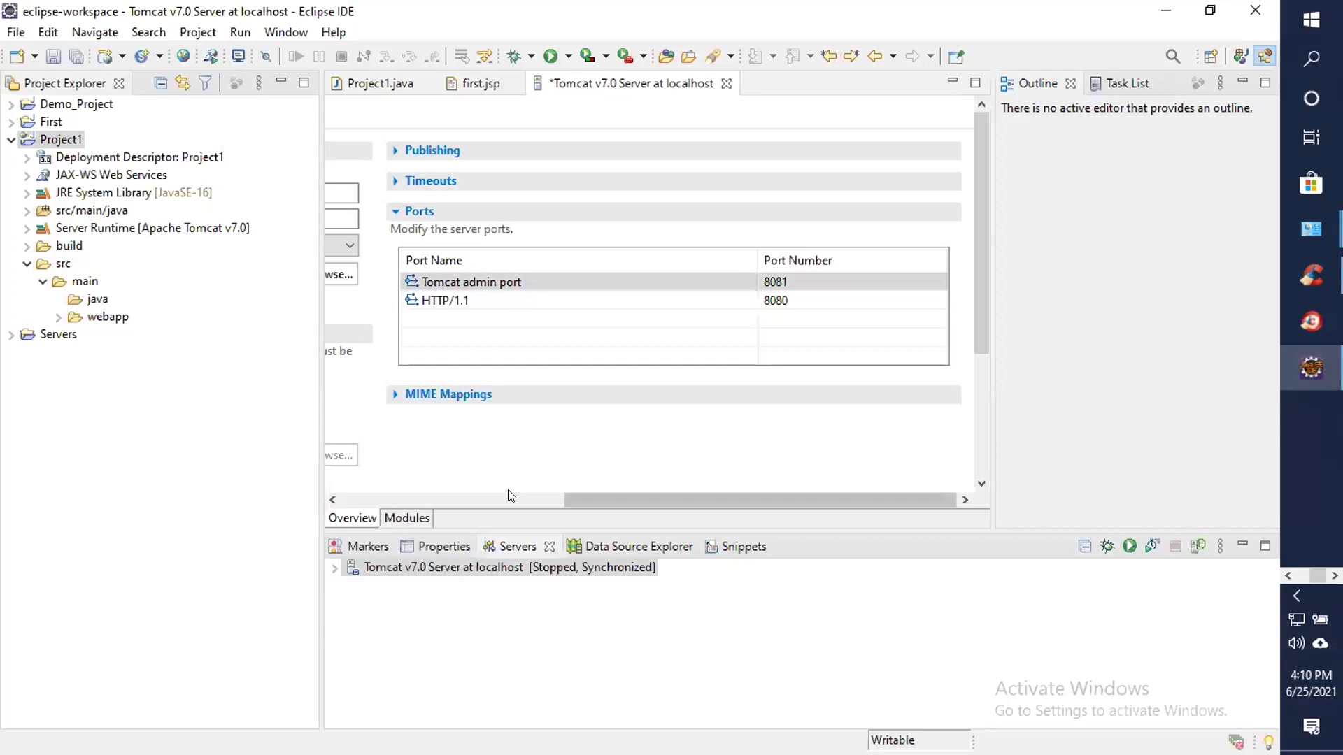
scroll(508, 489, left, 3)
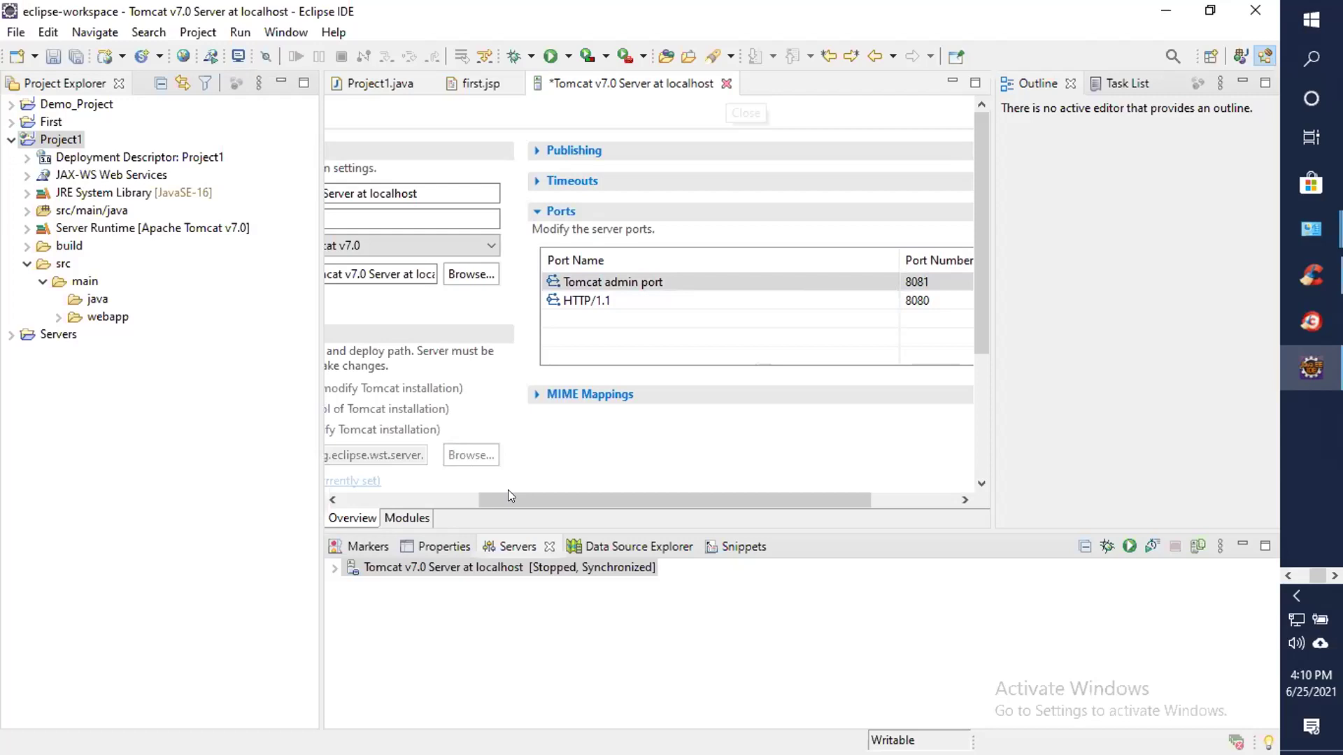
key(ctrl+s)
key(ctrl+w)
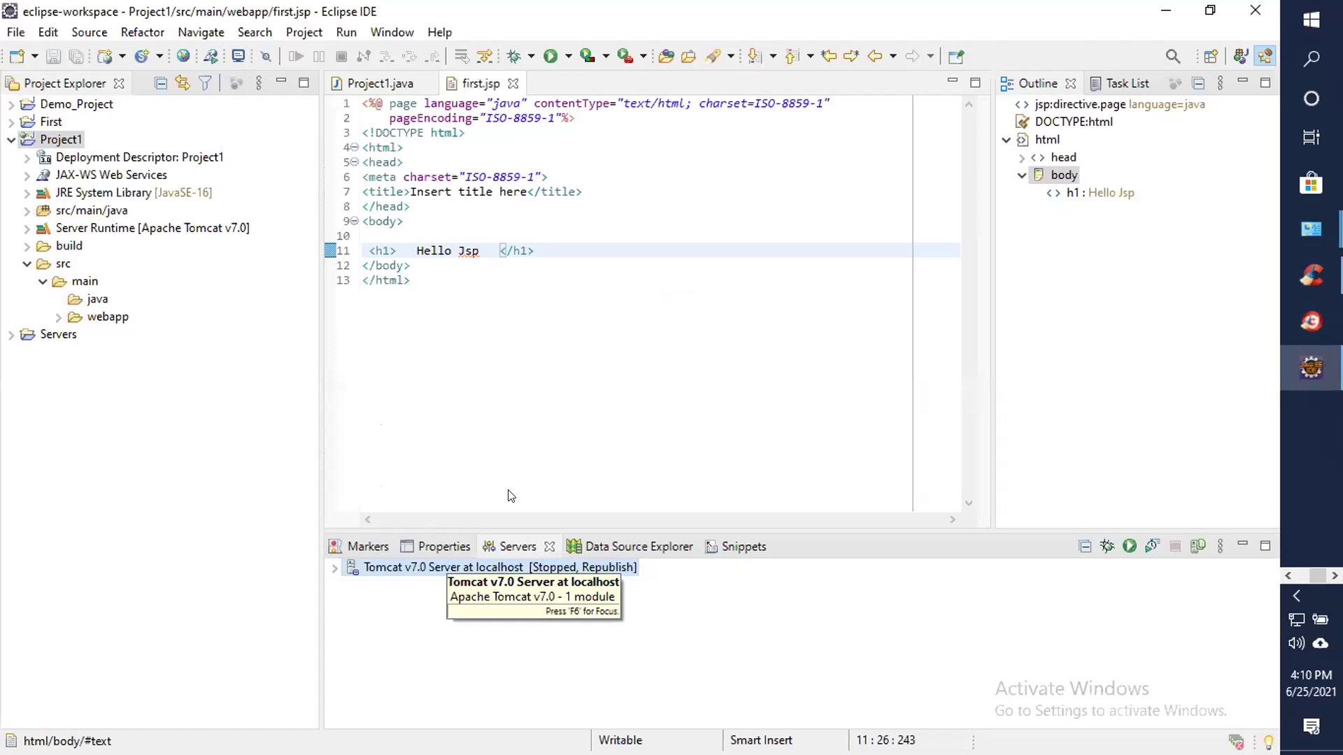
Start the Tomcat v7.0 server at localhost and allow OpenJDK Platform binary through the firewall on public networks.
right_click(436, 567)
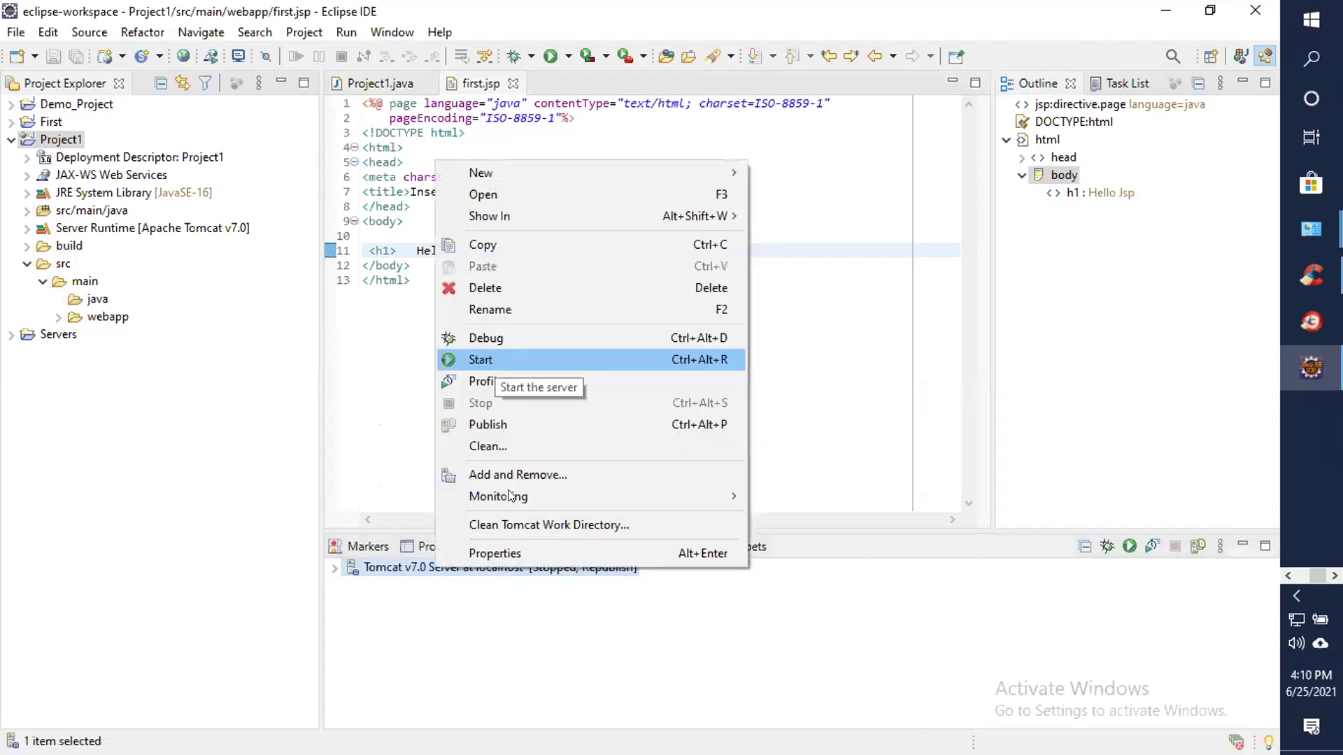
key(Return)
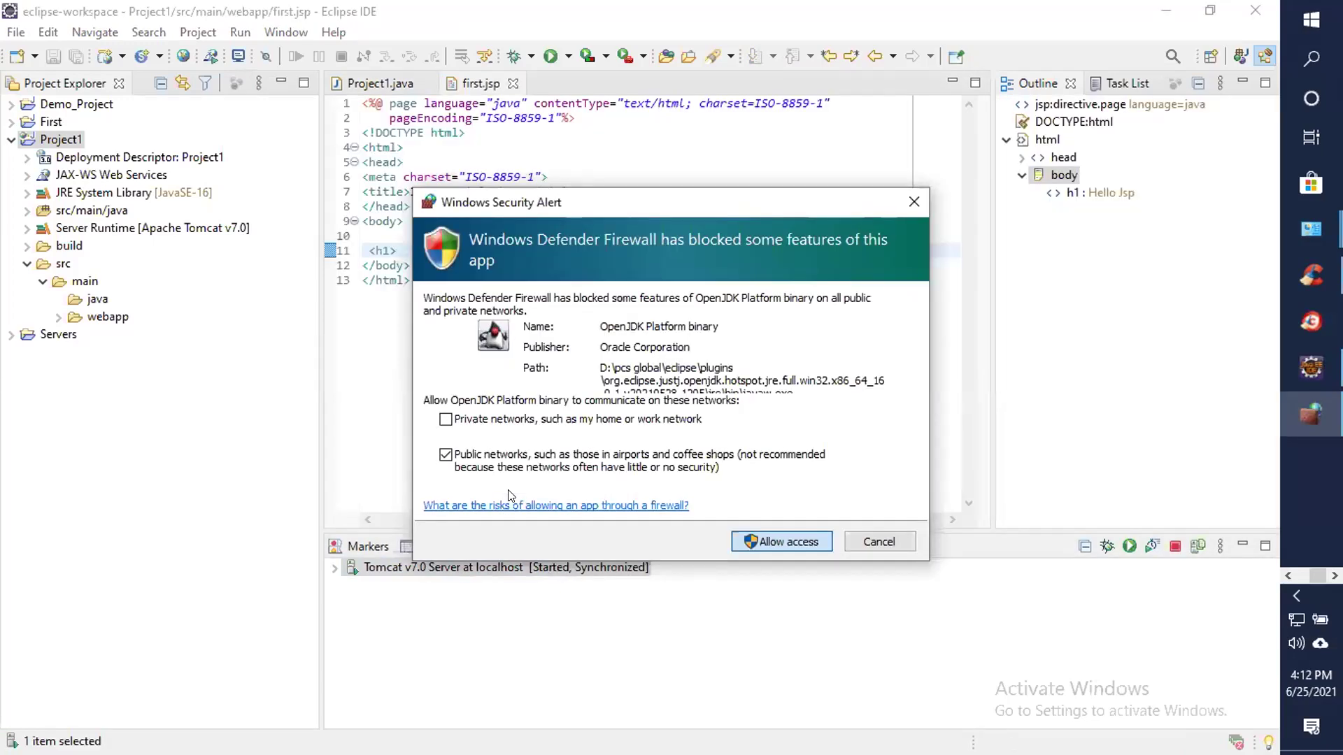
key(Return)
Run first.jsp on the Tomcat v7.0 server.
key(shift+F10)
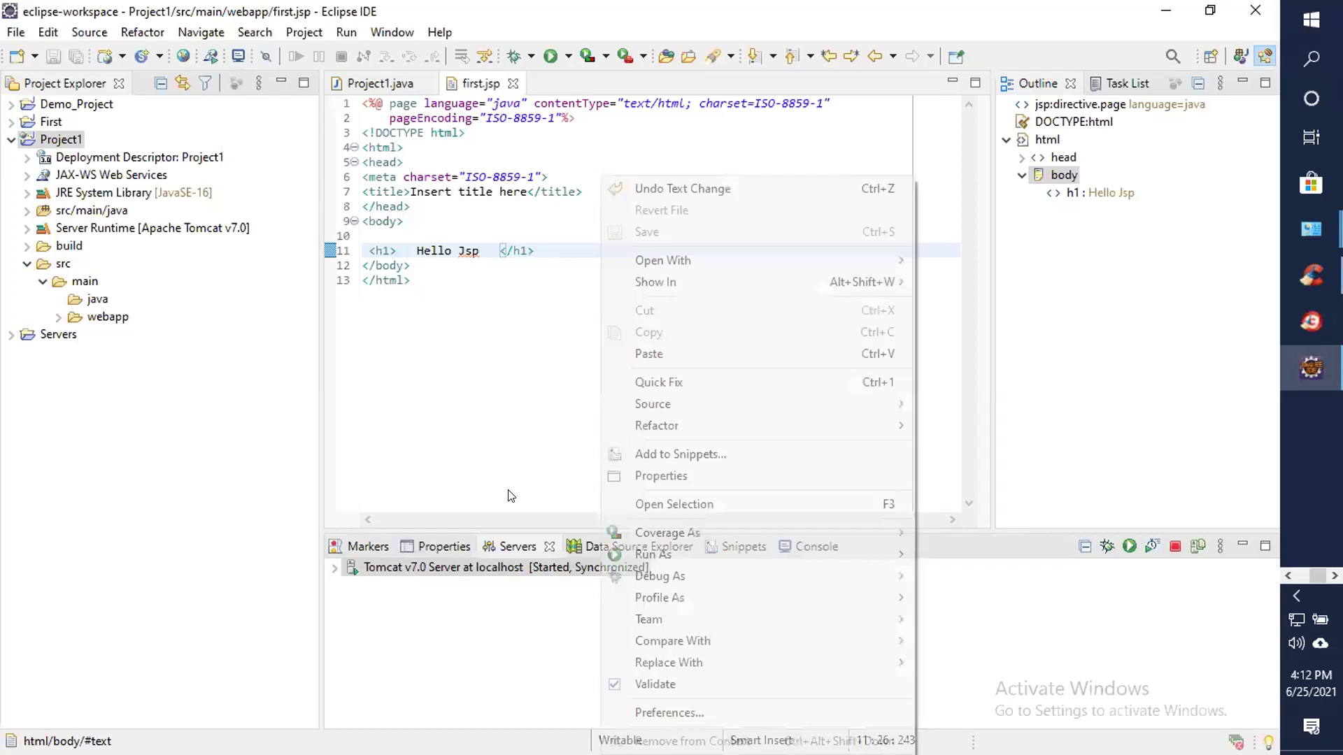
right_click(508, 495)
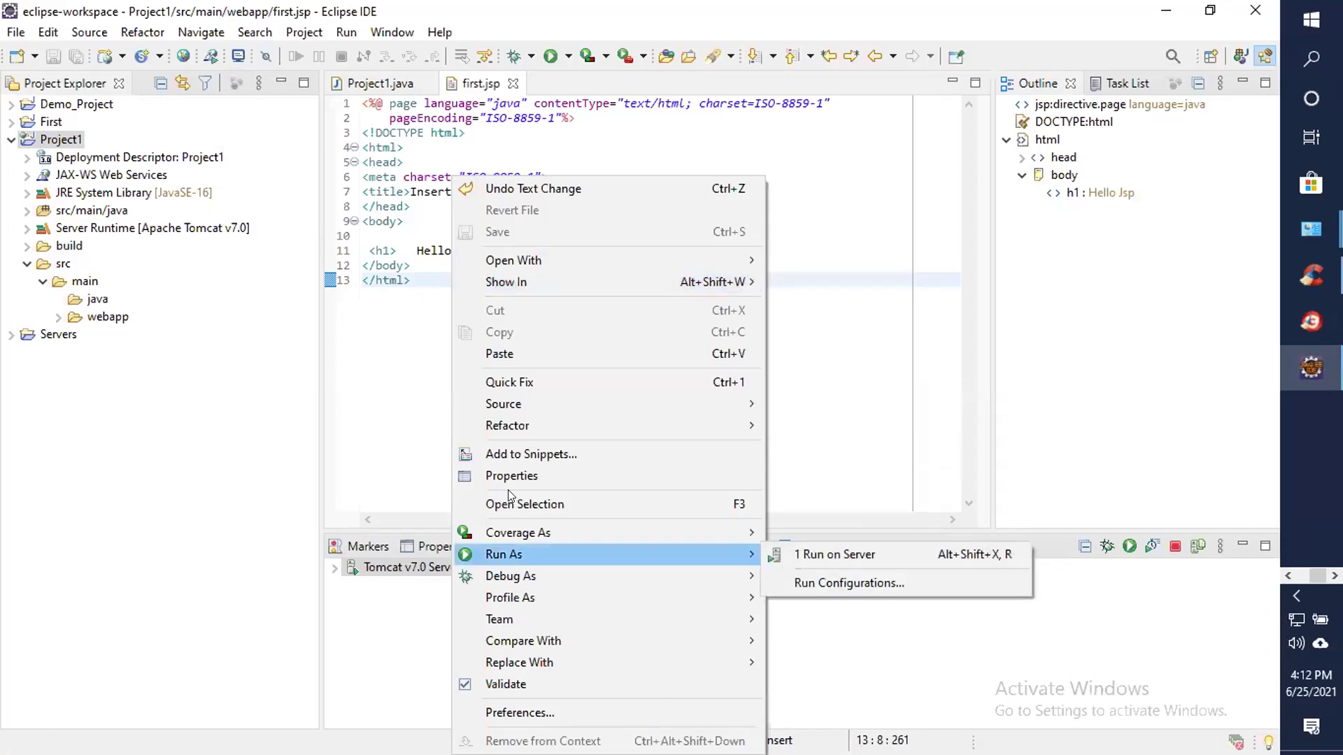
click(805, 551)
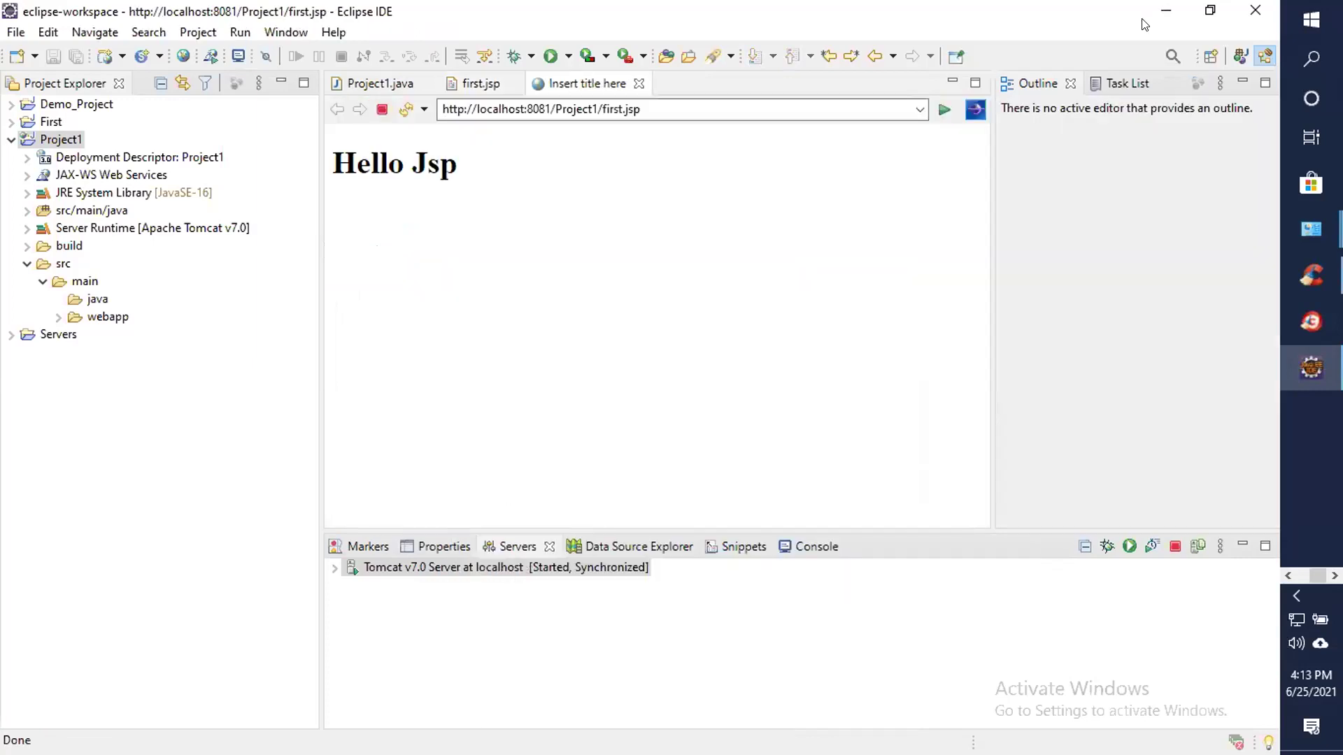
Return to the first.jsp source and place the cursor on the blank line above the h1 heading.
key(ctrl+Page_Up)
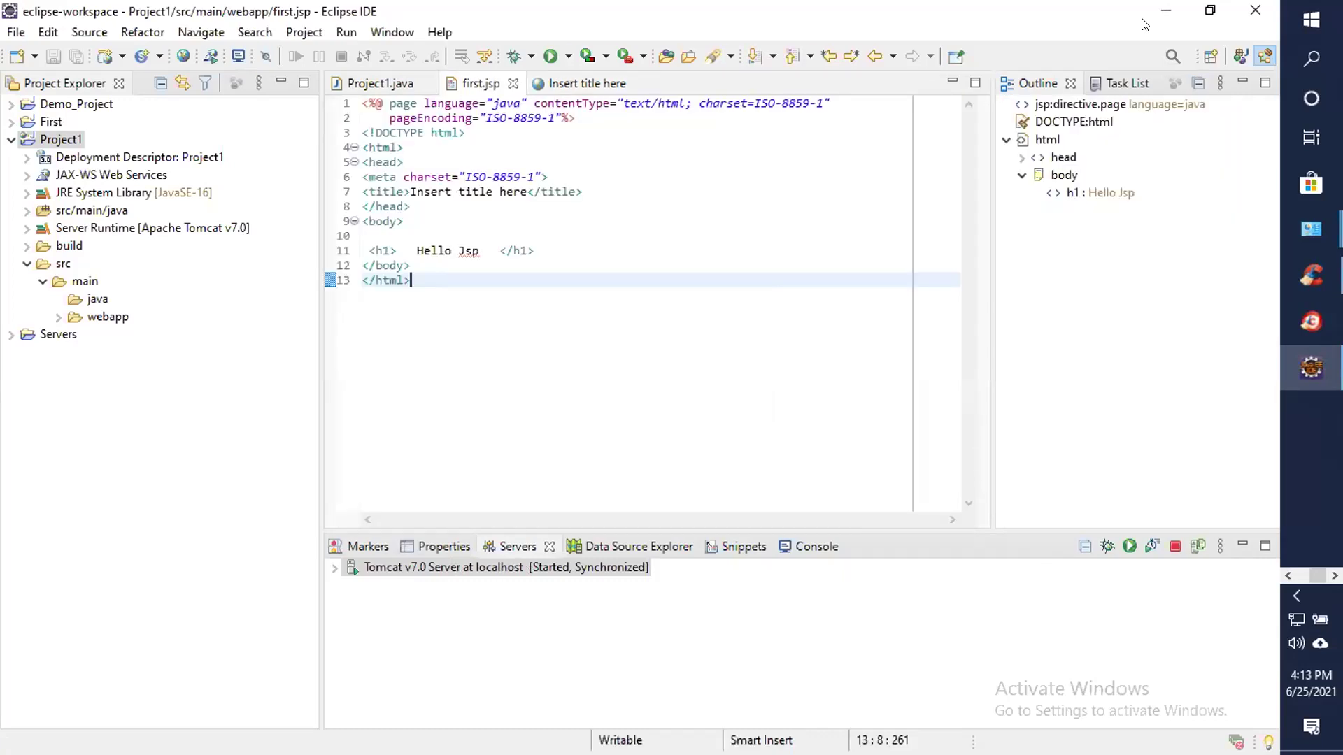
key(Up)
key(Up)
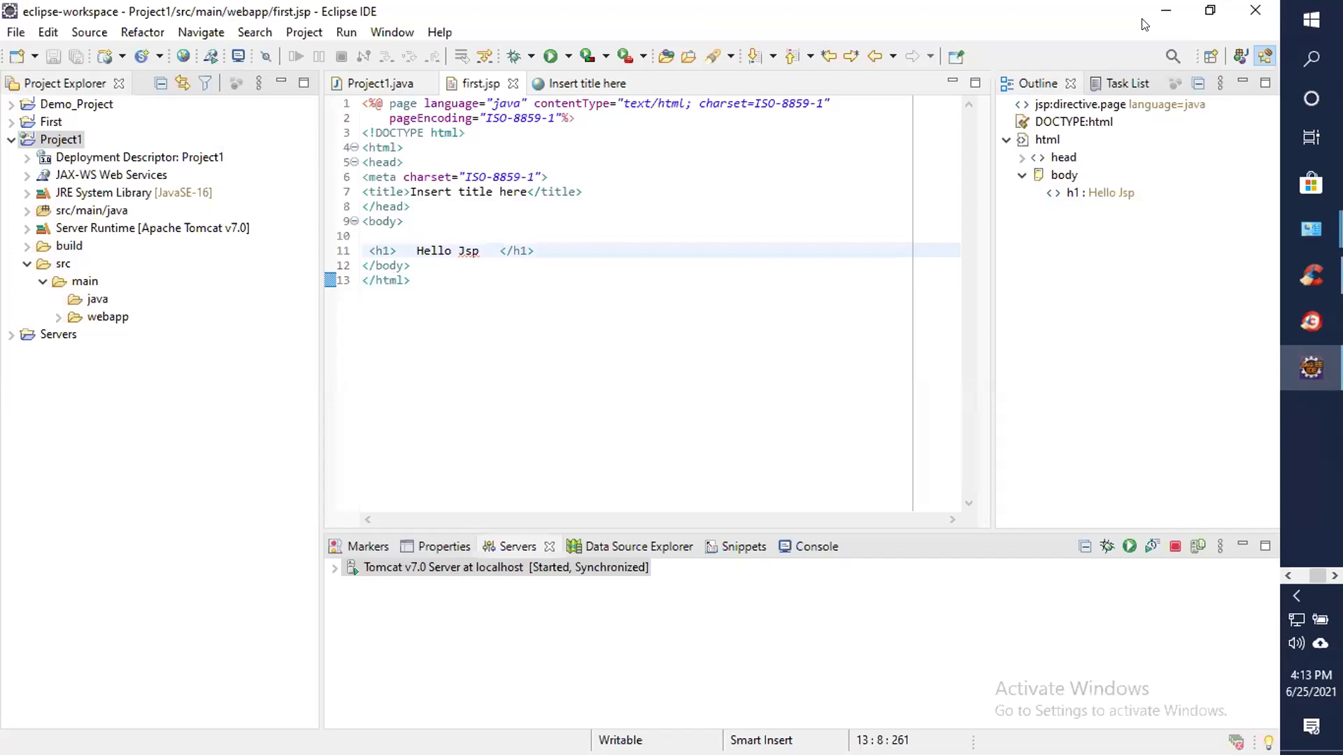
key(Up)
key(Up)
key(Up)
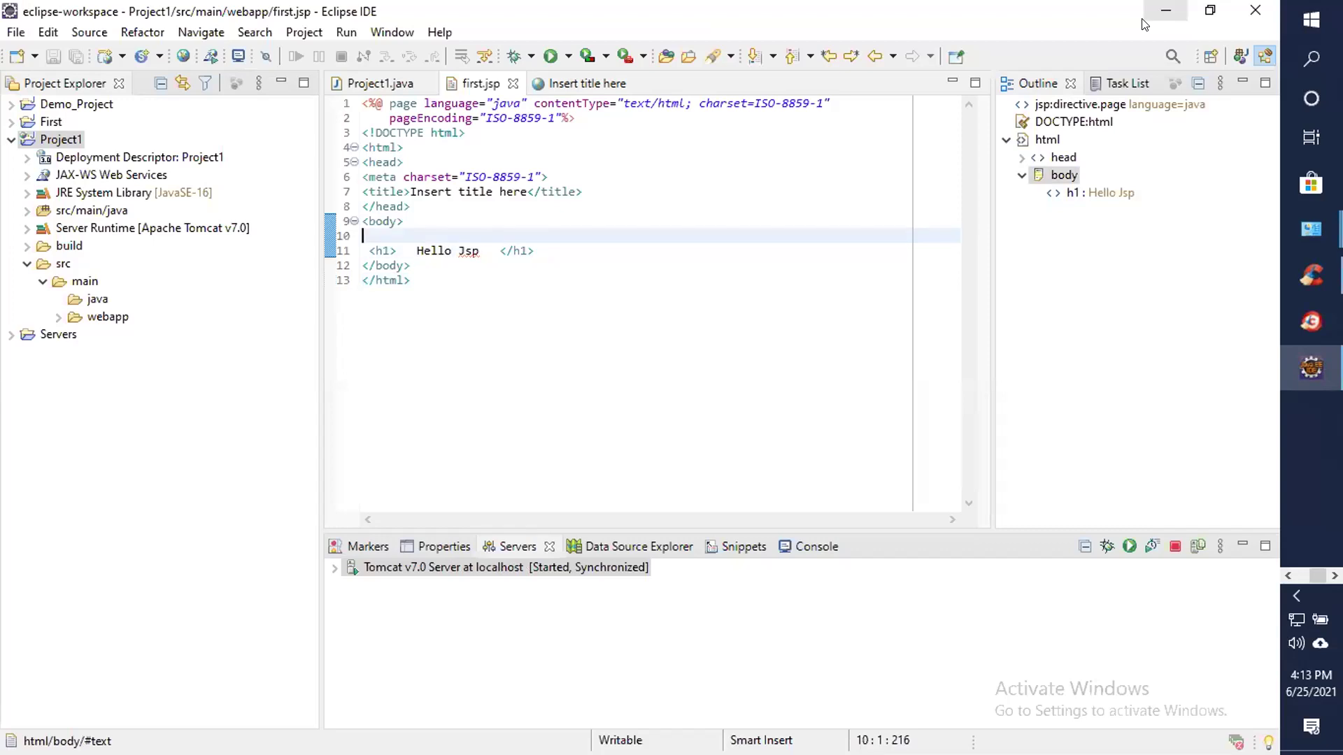
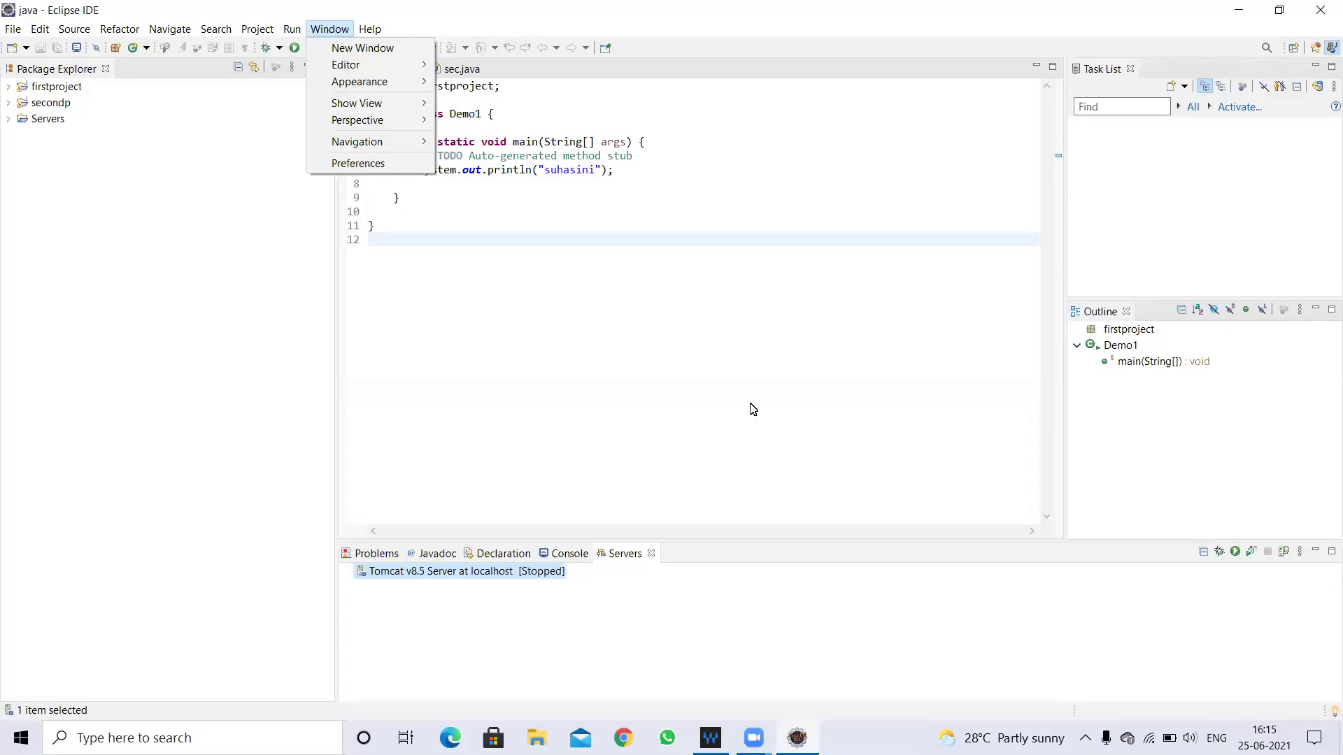
Start a new server runtime environment in the preferences and choose Apache Tomcat v7.0 as its type.
key(Up)
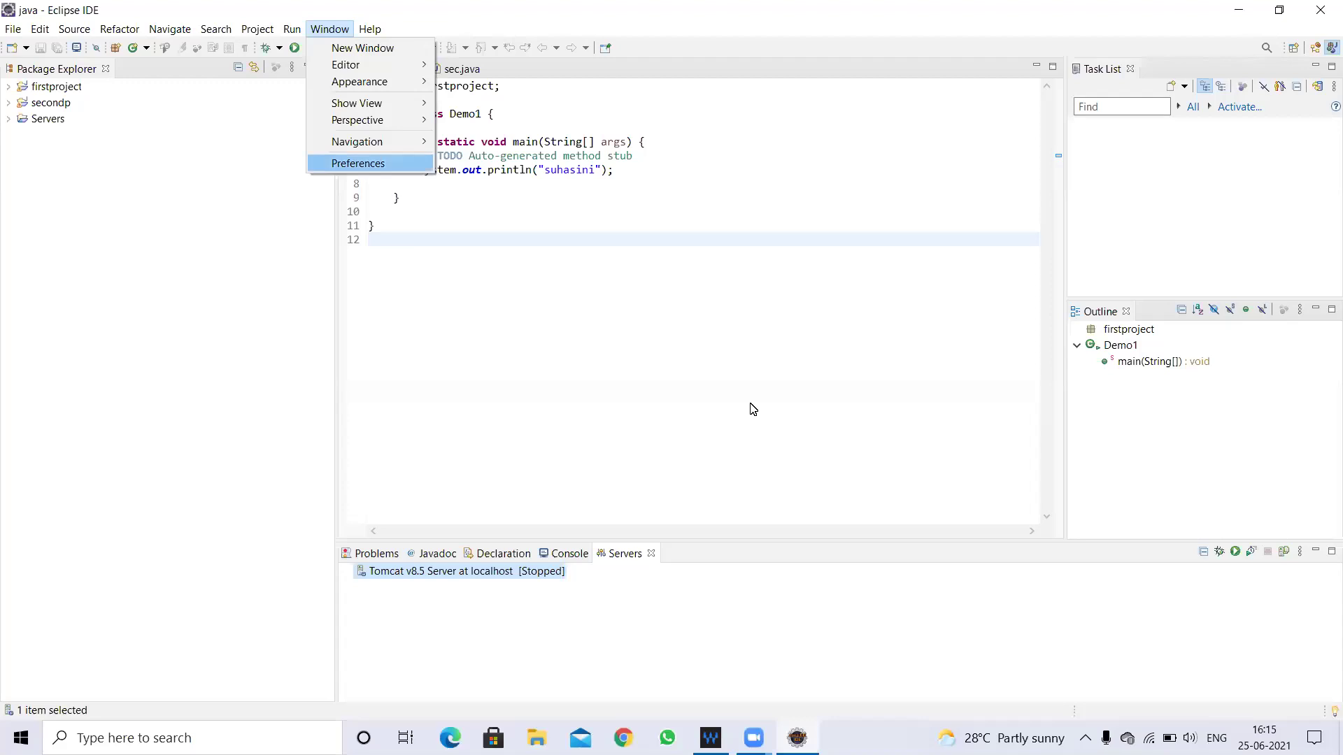
key(Return)
key(Escape)
key(Escape)
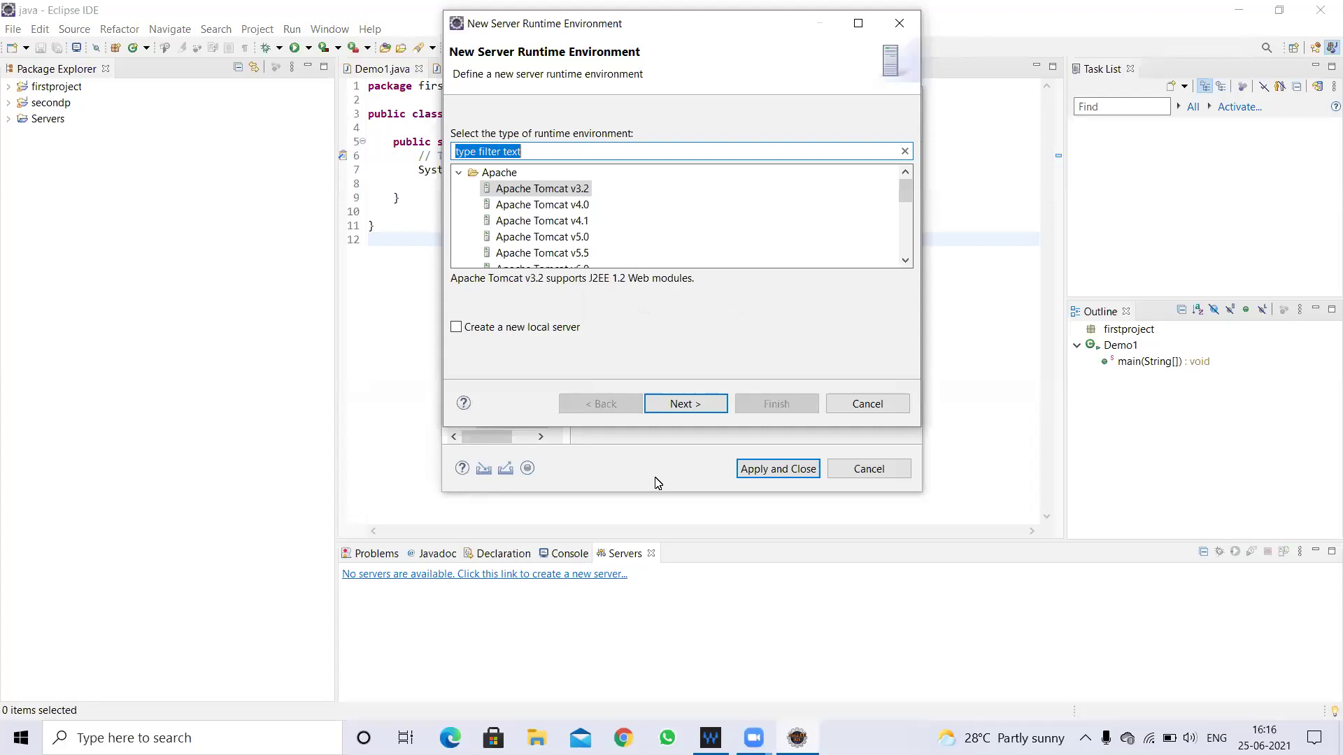
key(BackSpace)
scroll(658, 483, down, 2)
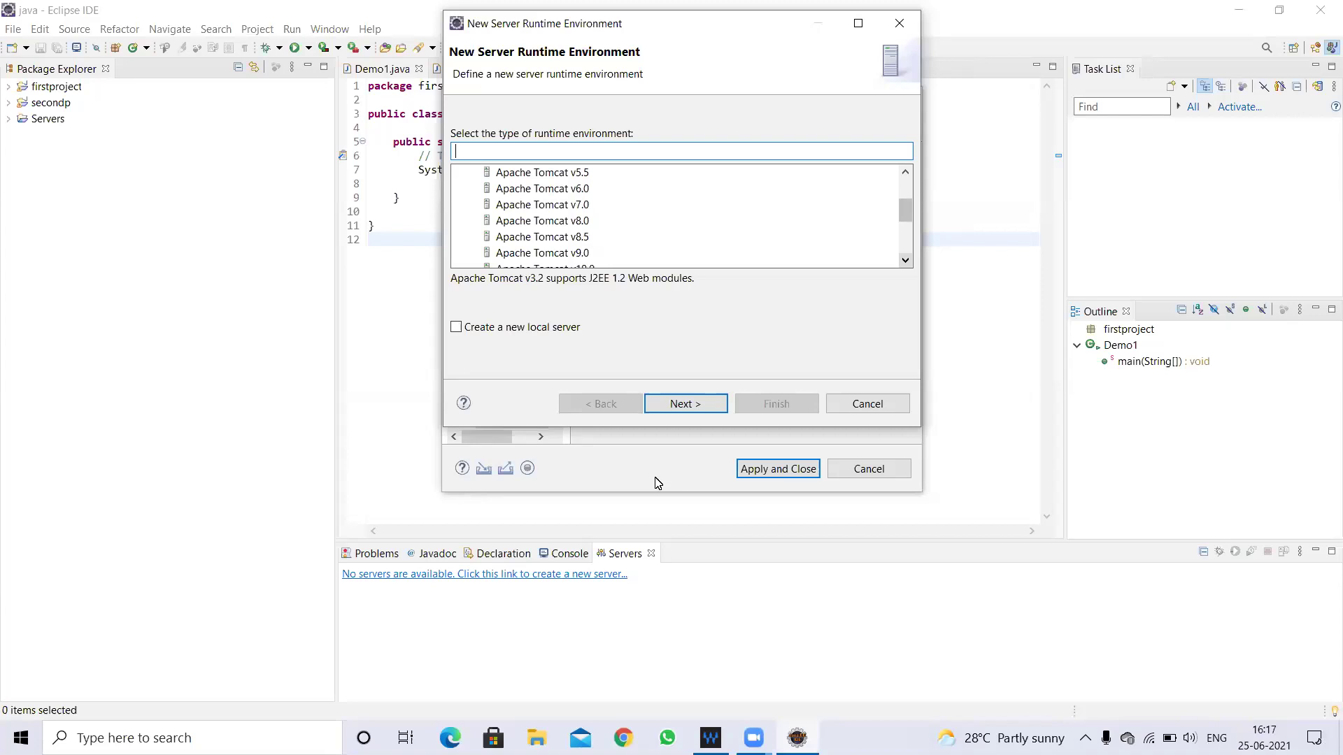
key(Down)
key(Down)
key(Down)
key(Down)
key(Down)
key(Down)
key(Down)
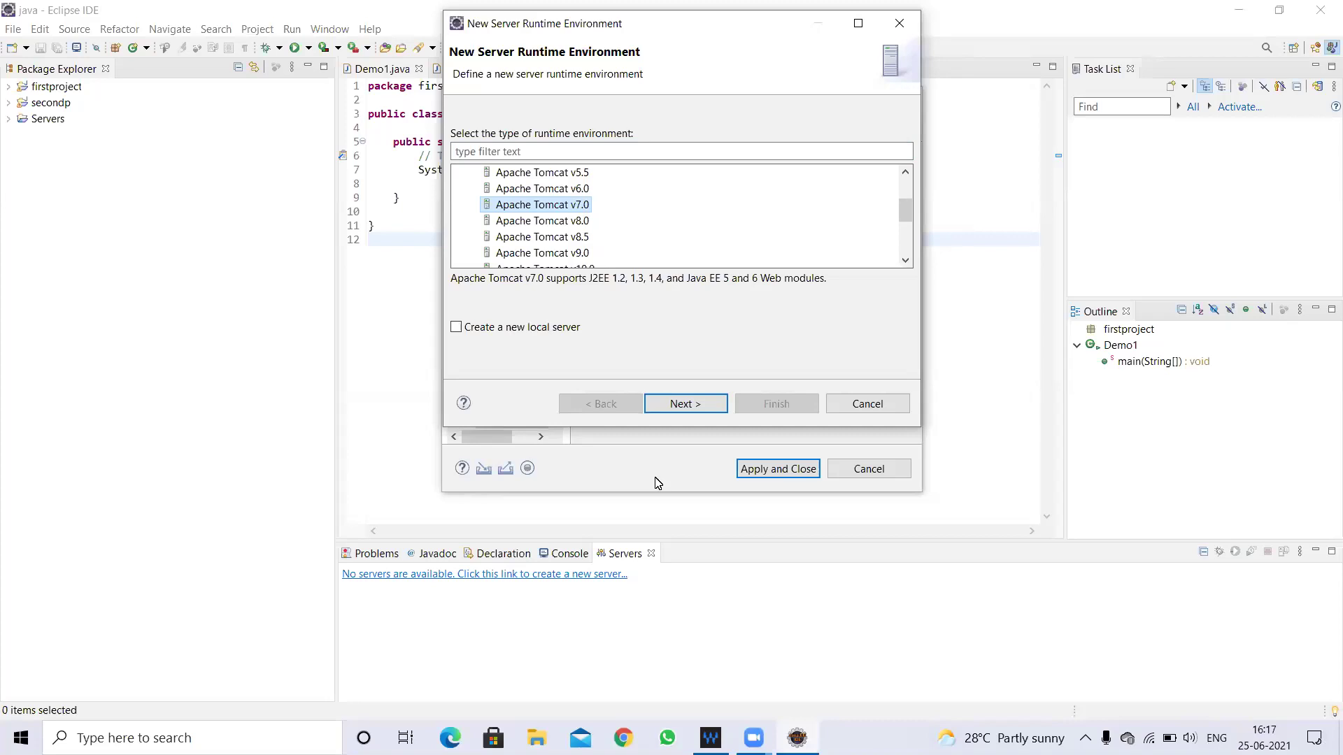
key(Return)
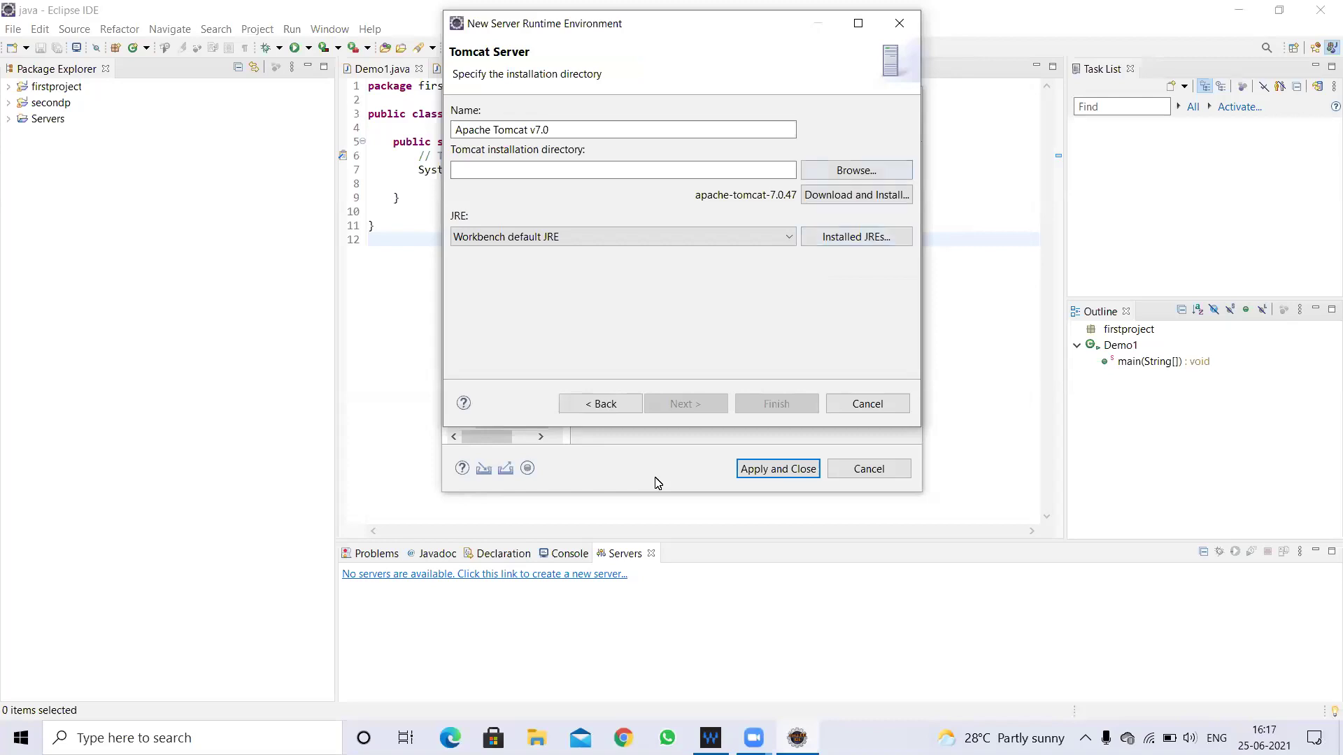
Pick the Tomcat installation directory within Apache Software Foundation under C: Program Files, finish the runtime environment and close the preferences.
key(space)
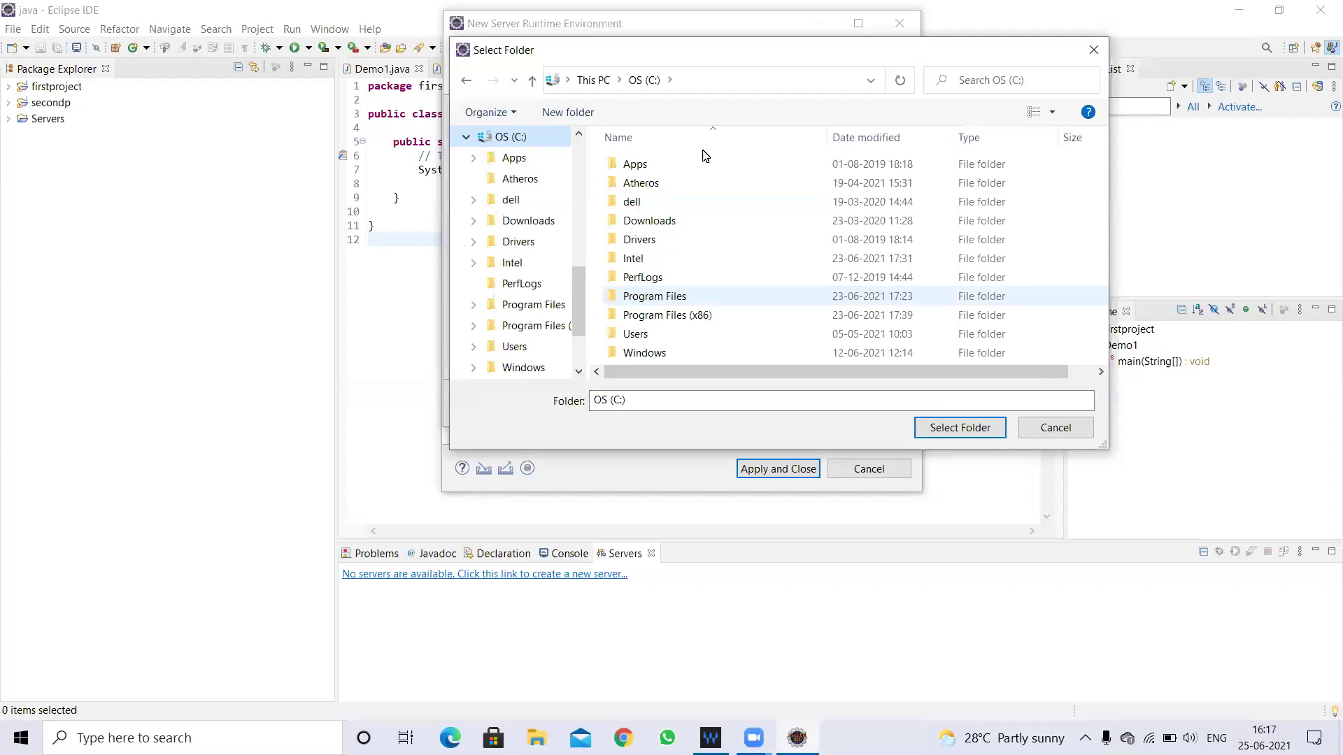
key(Return)
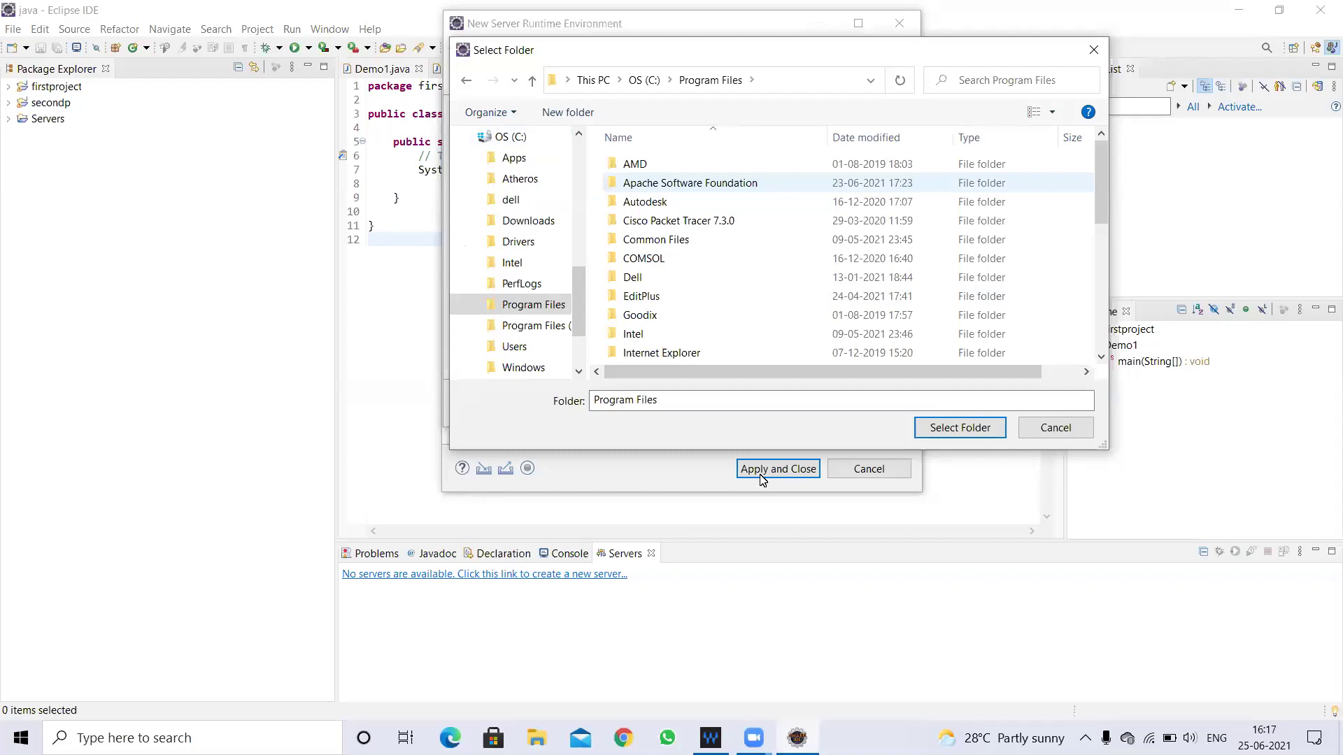
key(Return)
key(Return)
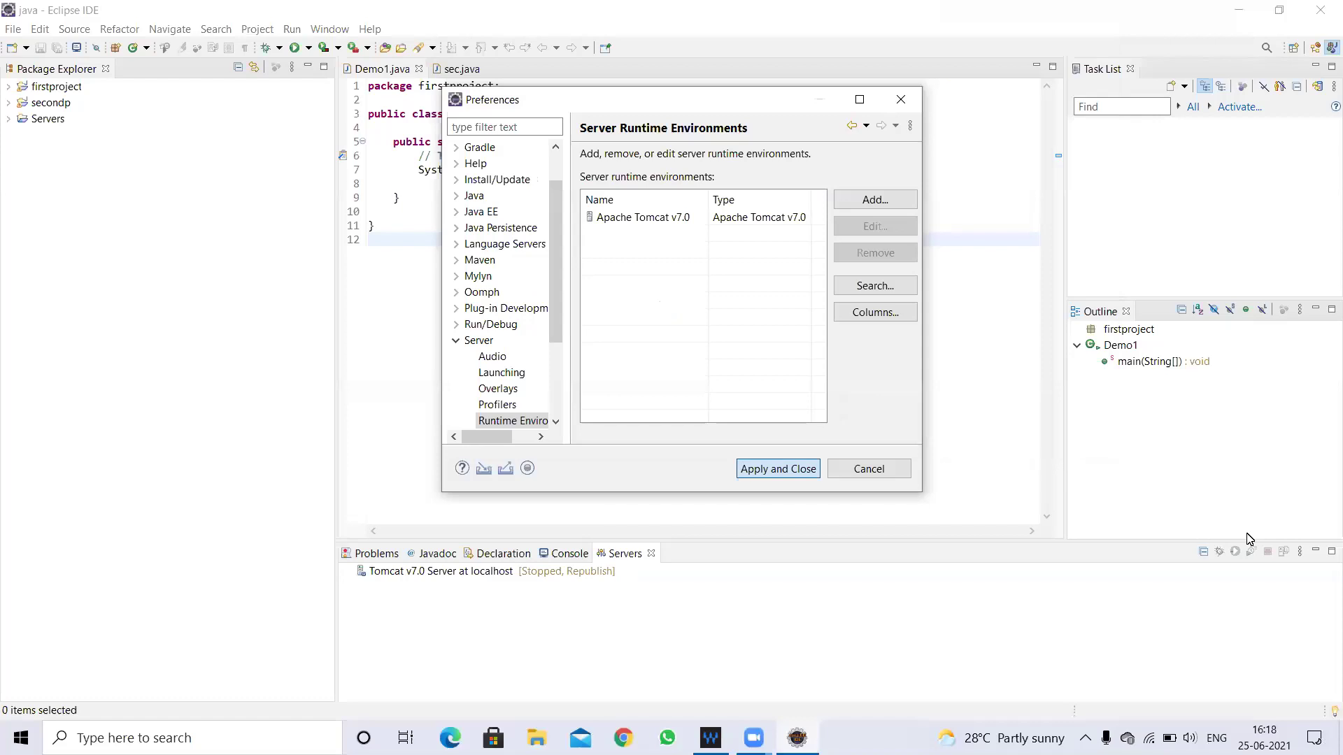
key(Escape)
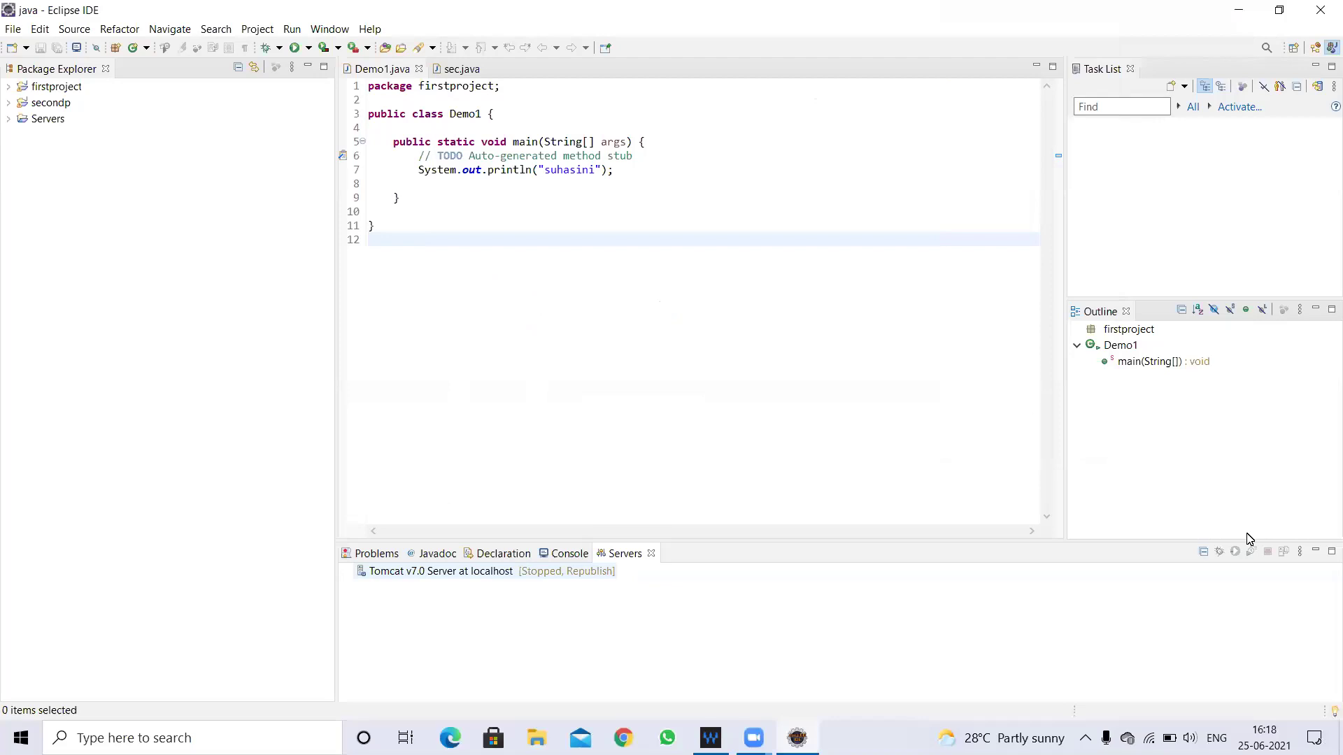
Publish the Tomcat v7.0 server at localhost.
click(1249, 538)
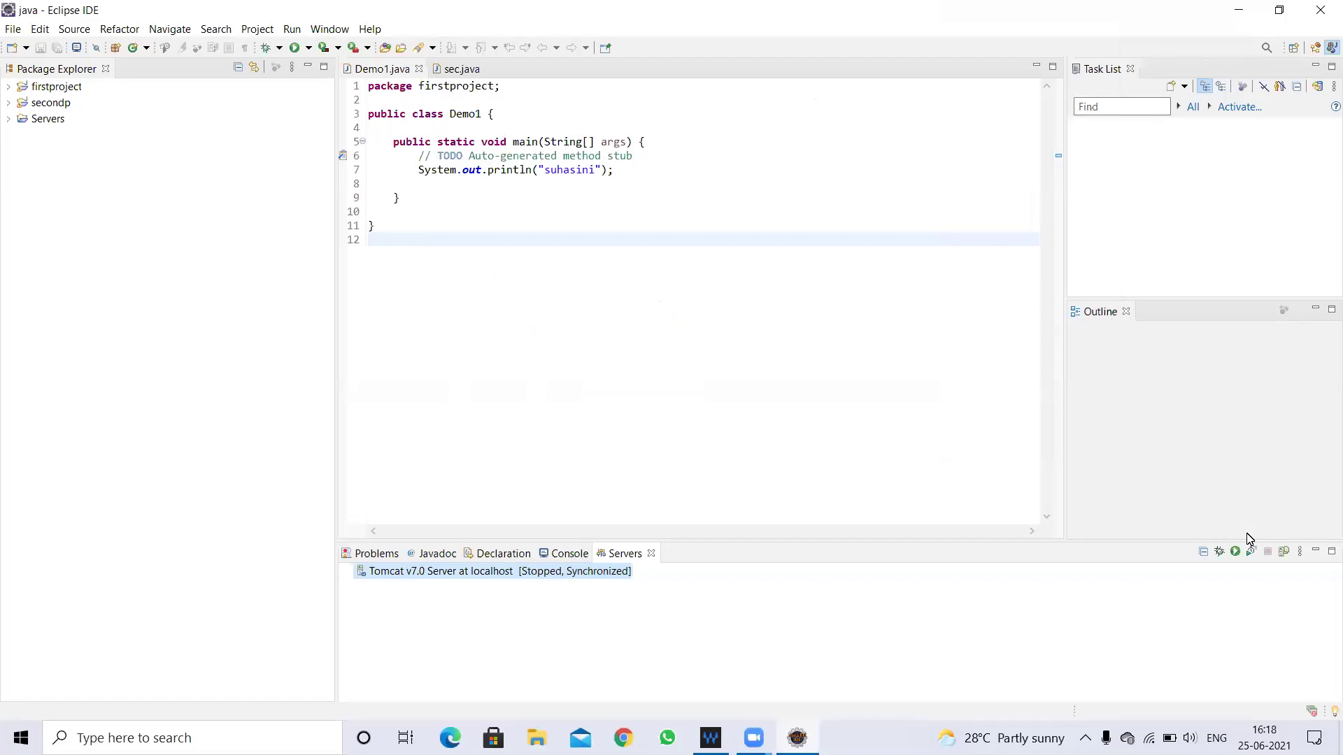
key(Return)
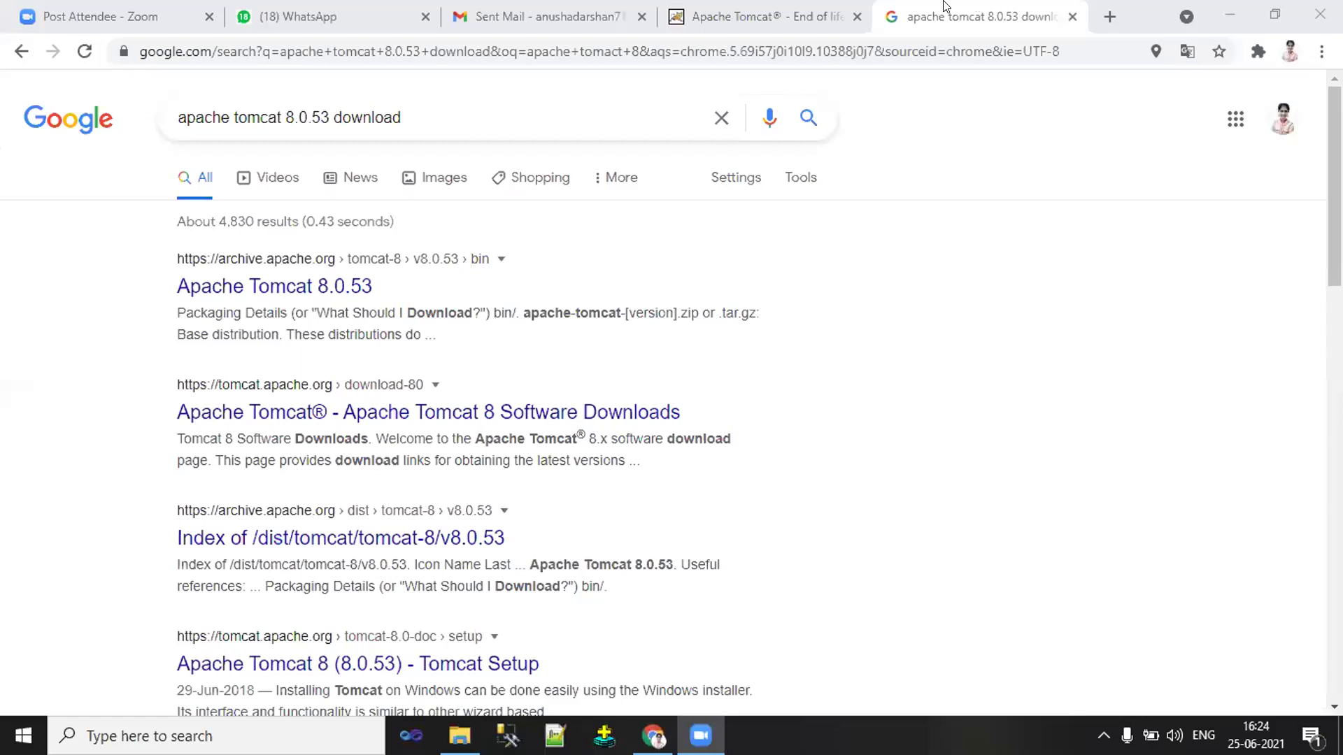
Check the Apache Tomcat 7.0.x end-of-life page, then search Google for "apache tomcat 7.0".
click(735, 5)
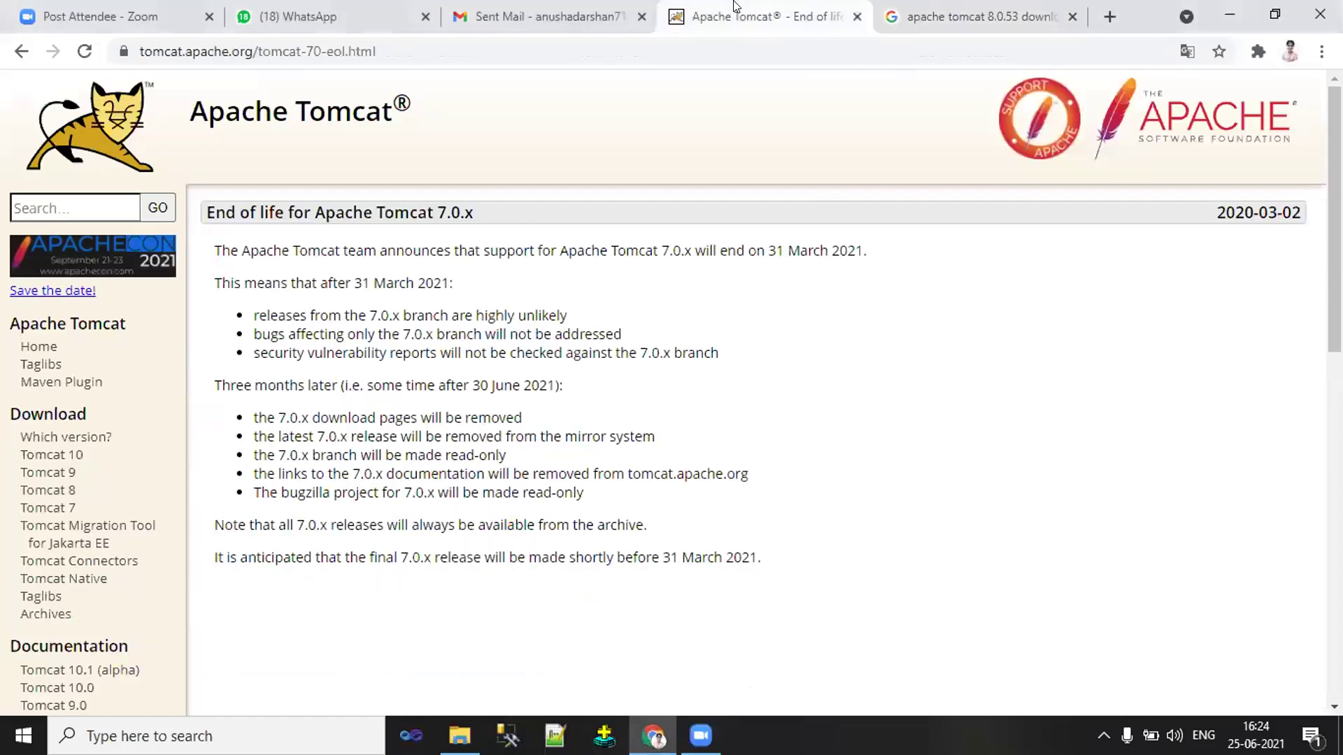
key(ctrl+Tab)
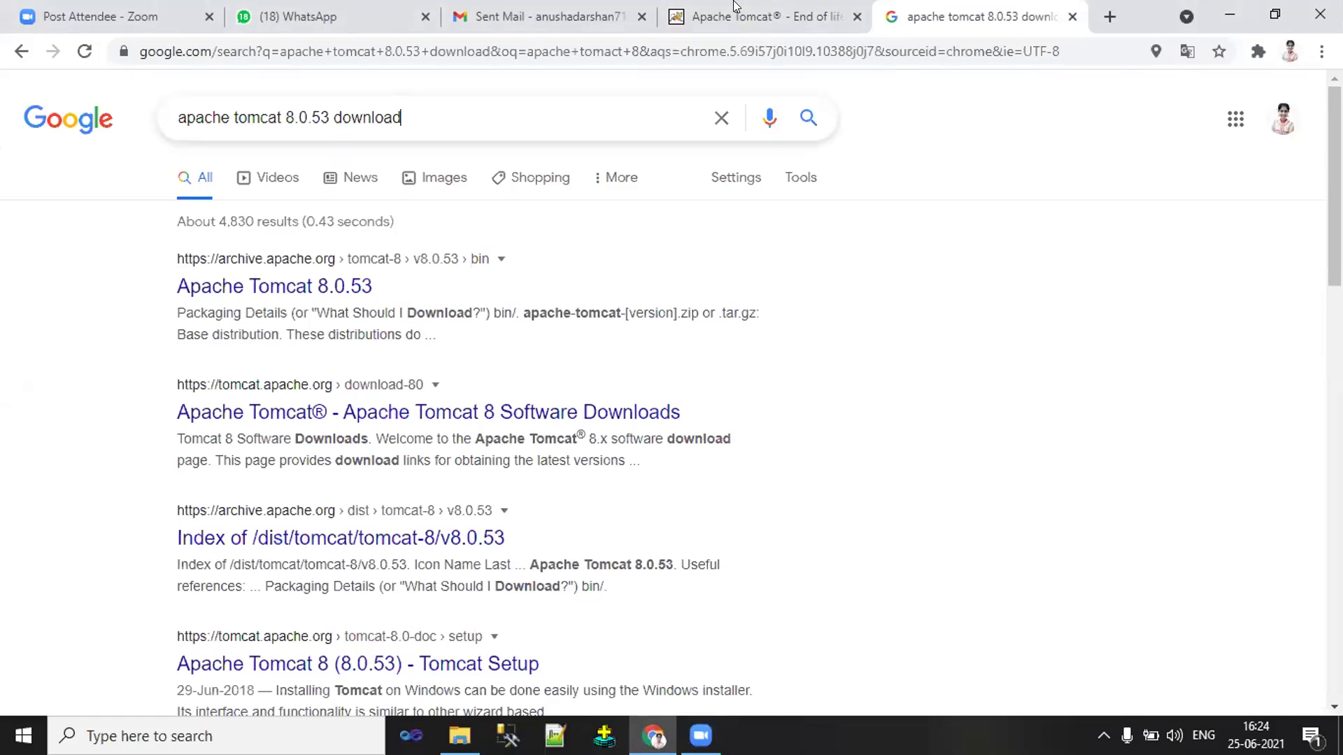
triple_click(414, 116)
key(BackSpace)
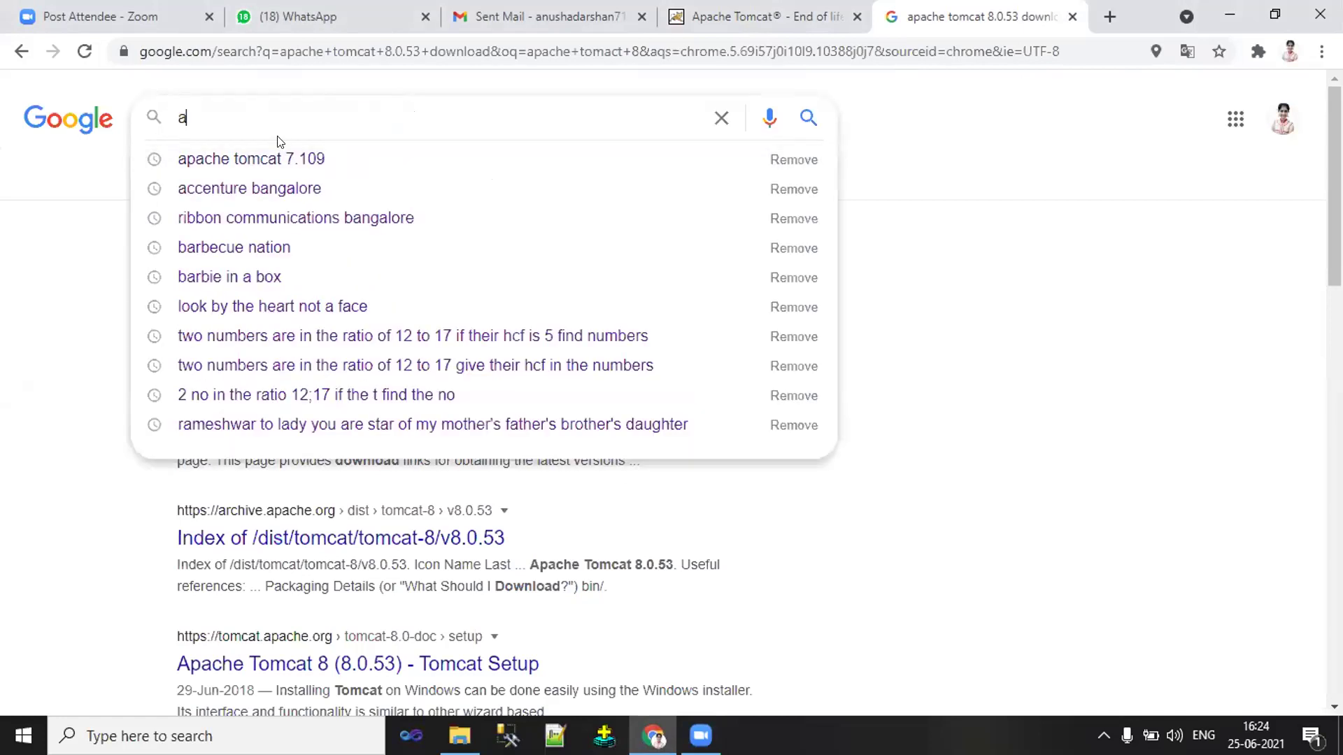
text(ap)
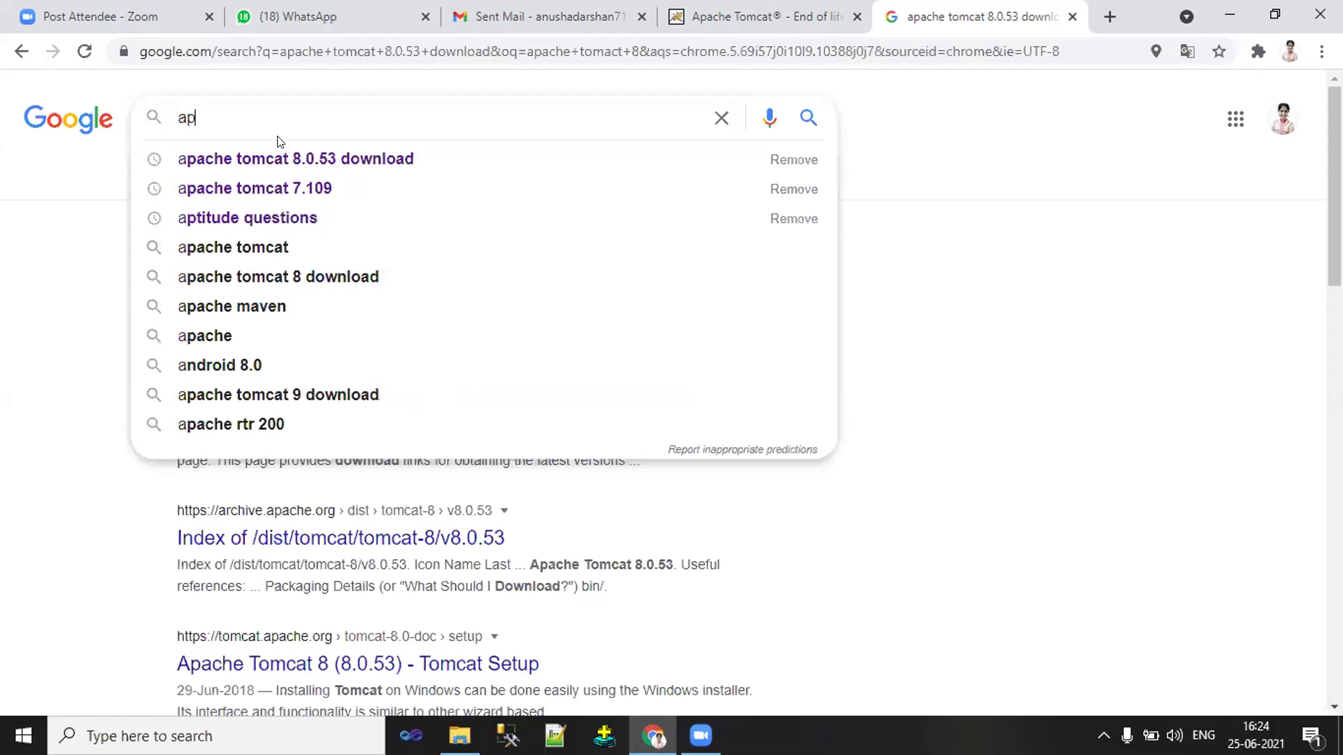
text(ache tomca)
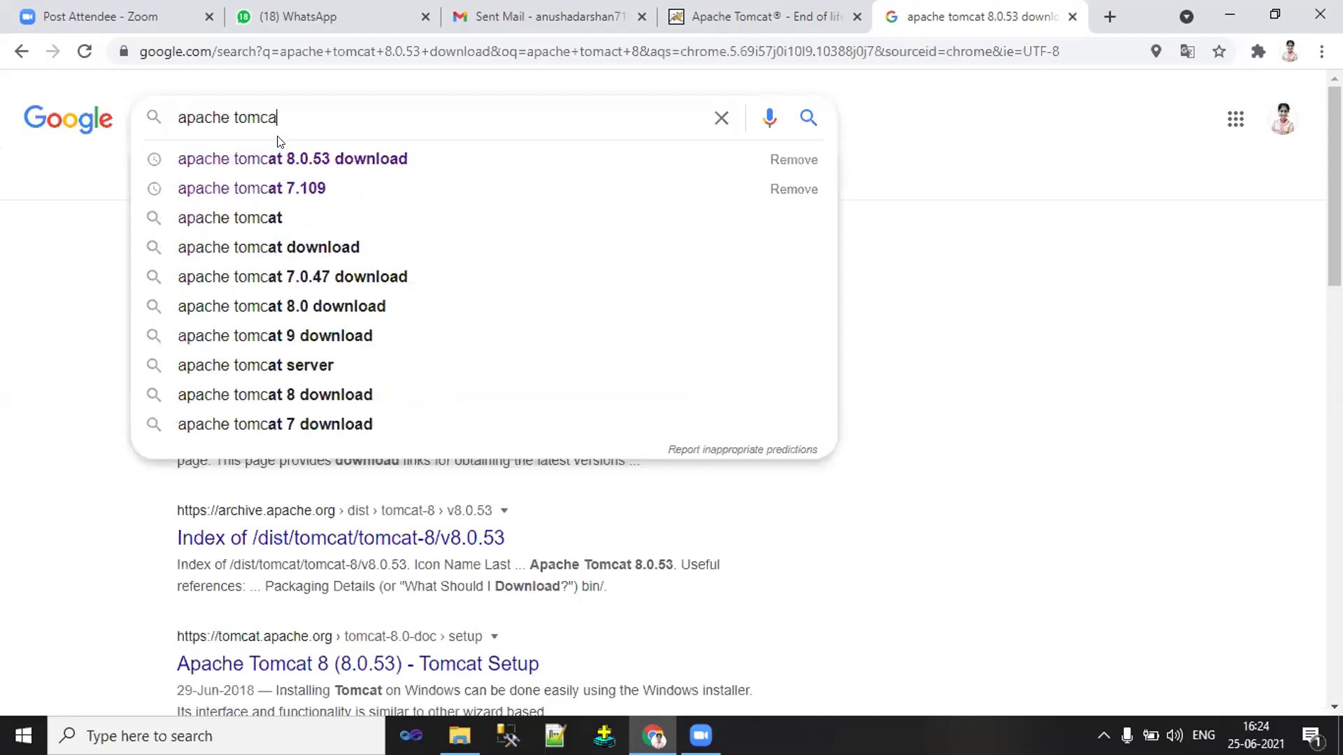
text(t)
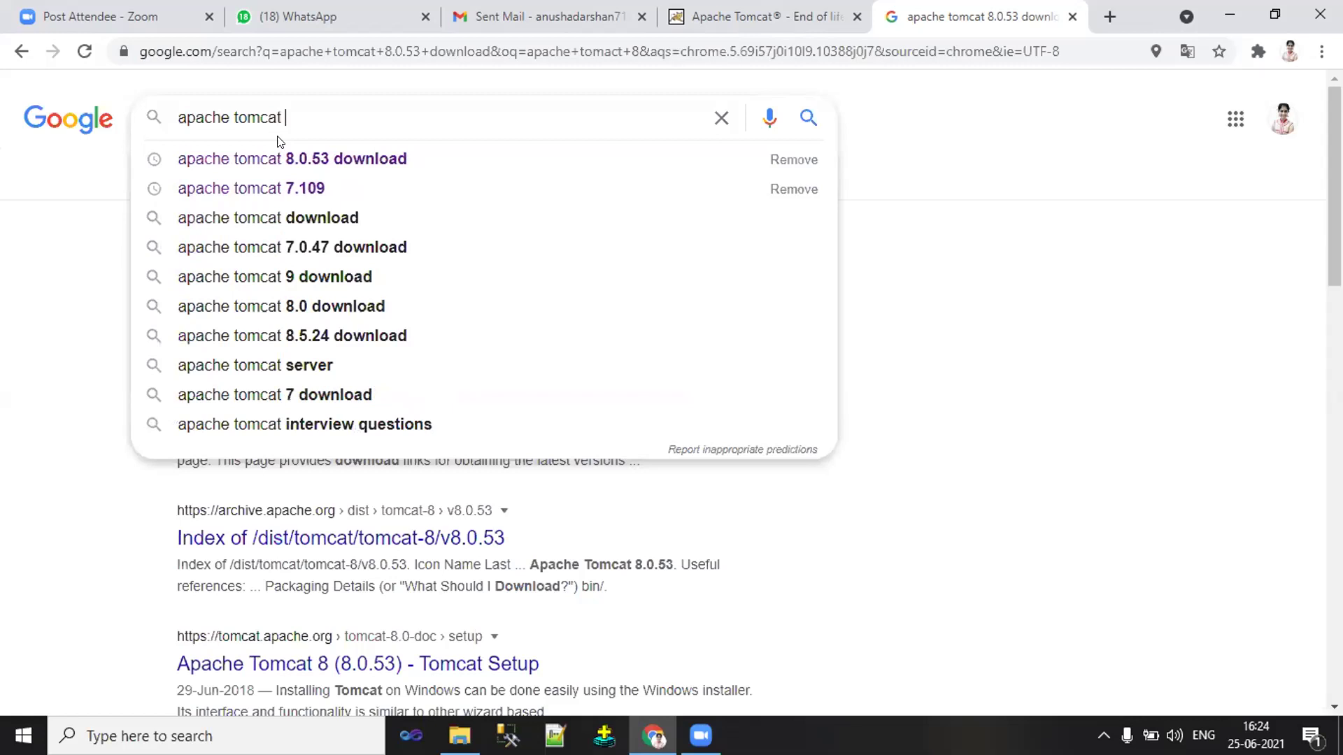
text(7)
text(.0)
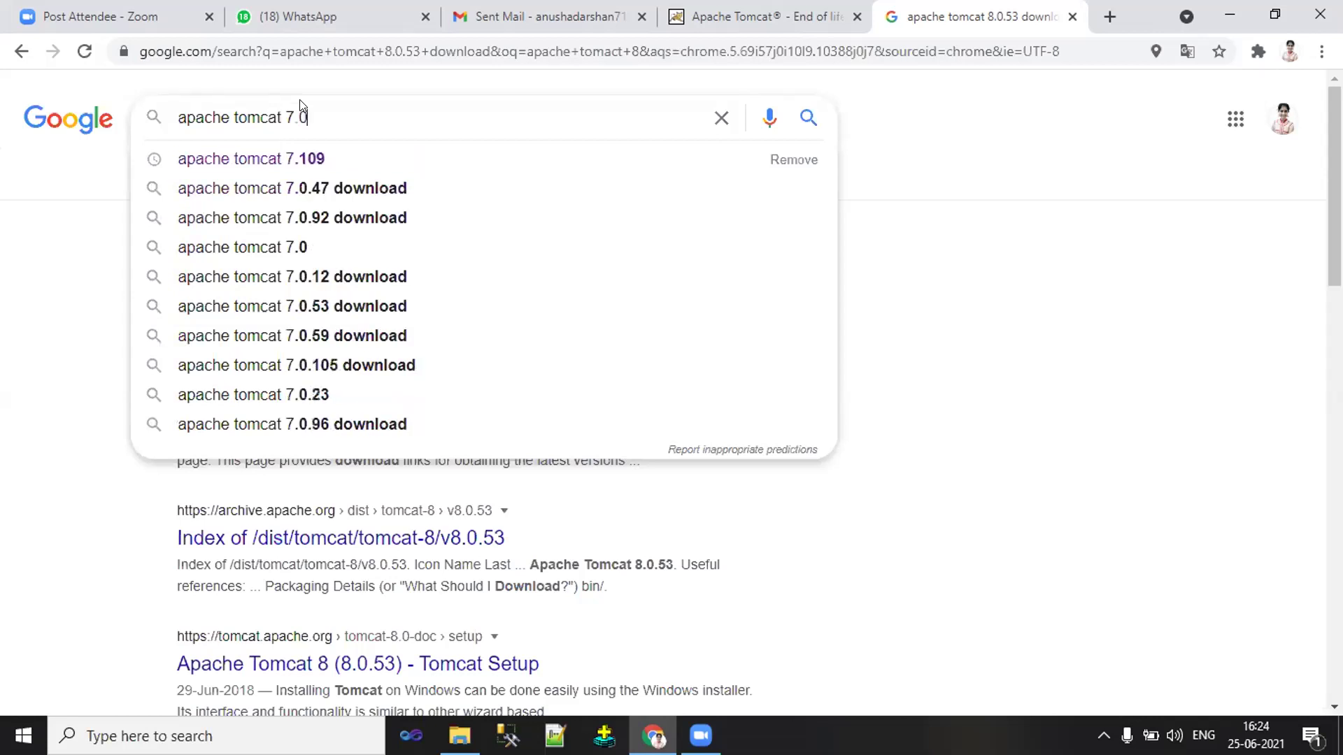
key(Return)
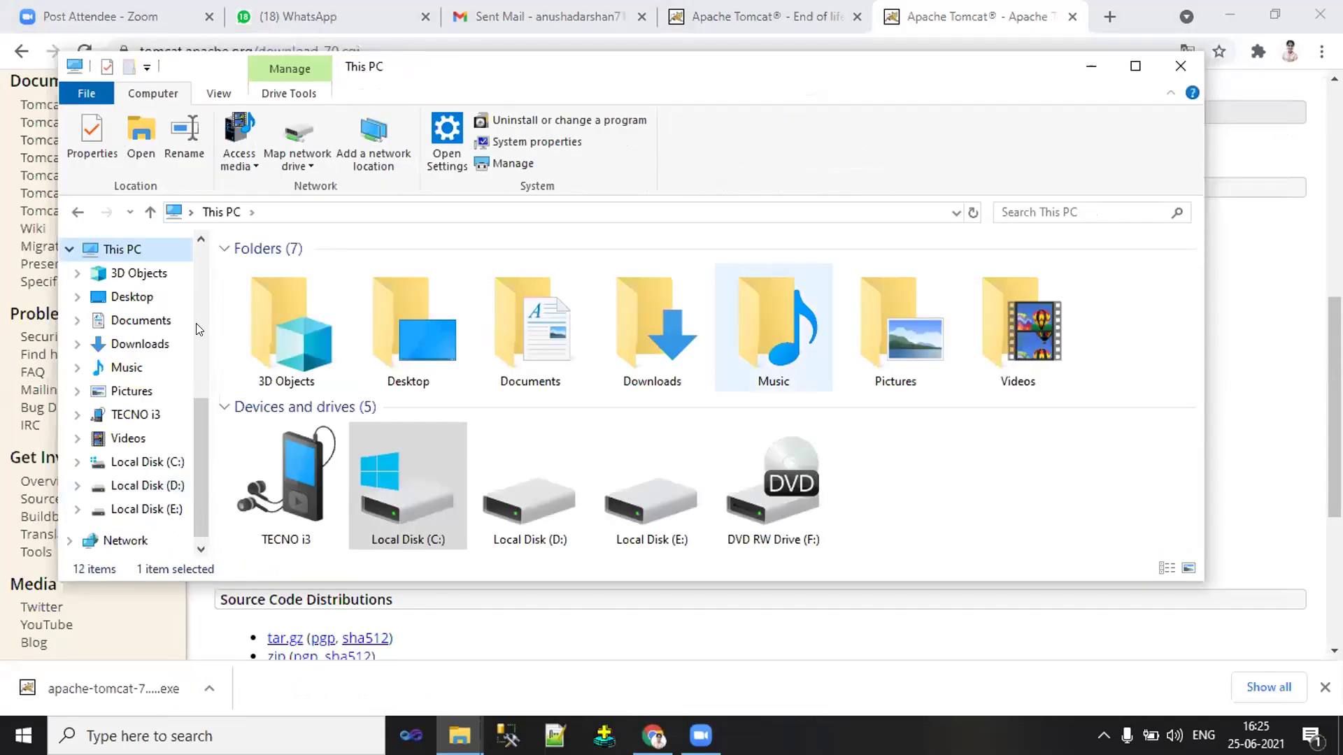
In File Explorer, launch apache-tomcat-7.0.109.exe from the Softwares folder under PCS Global on Local Disk (E:).
key(alt+Left)
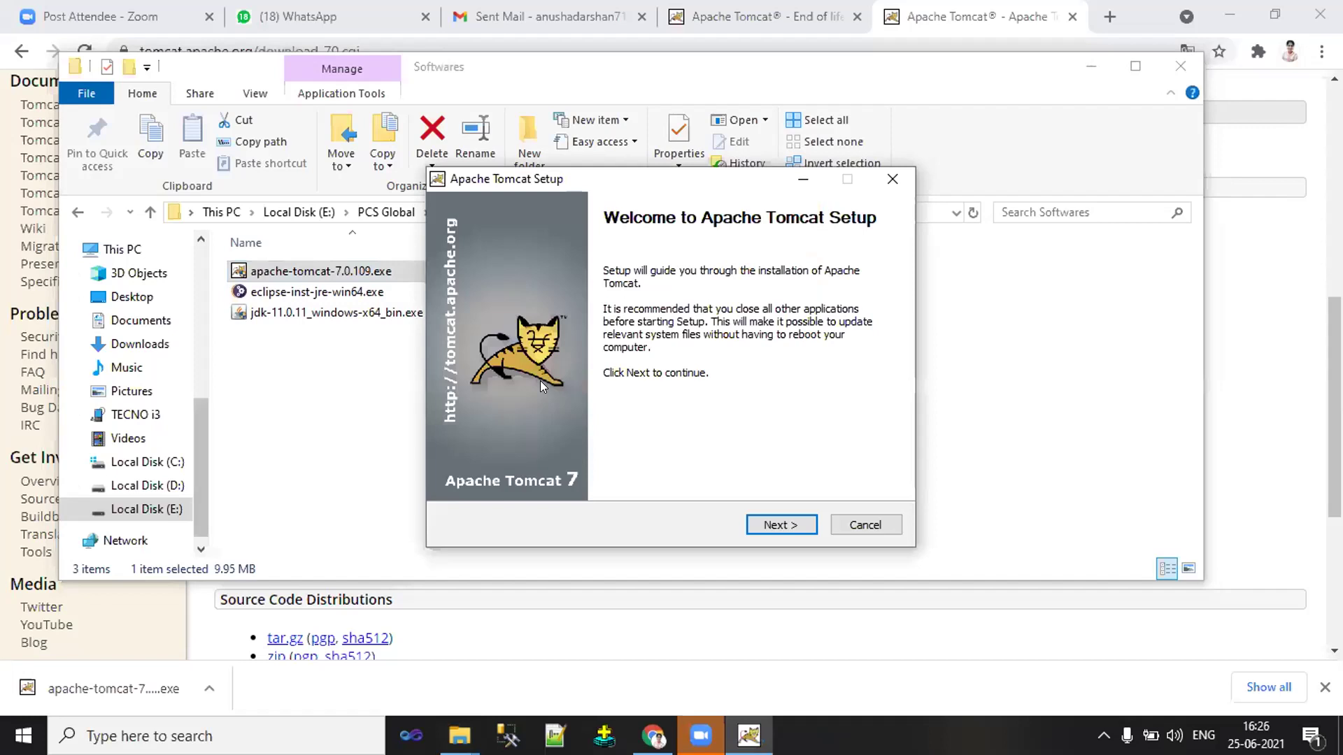
Clear the File Explorer window away, accept the Apache Tomcat license agreement and choose the Full install type with all components.
key(alt+Tab)
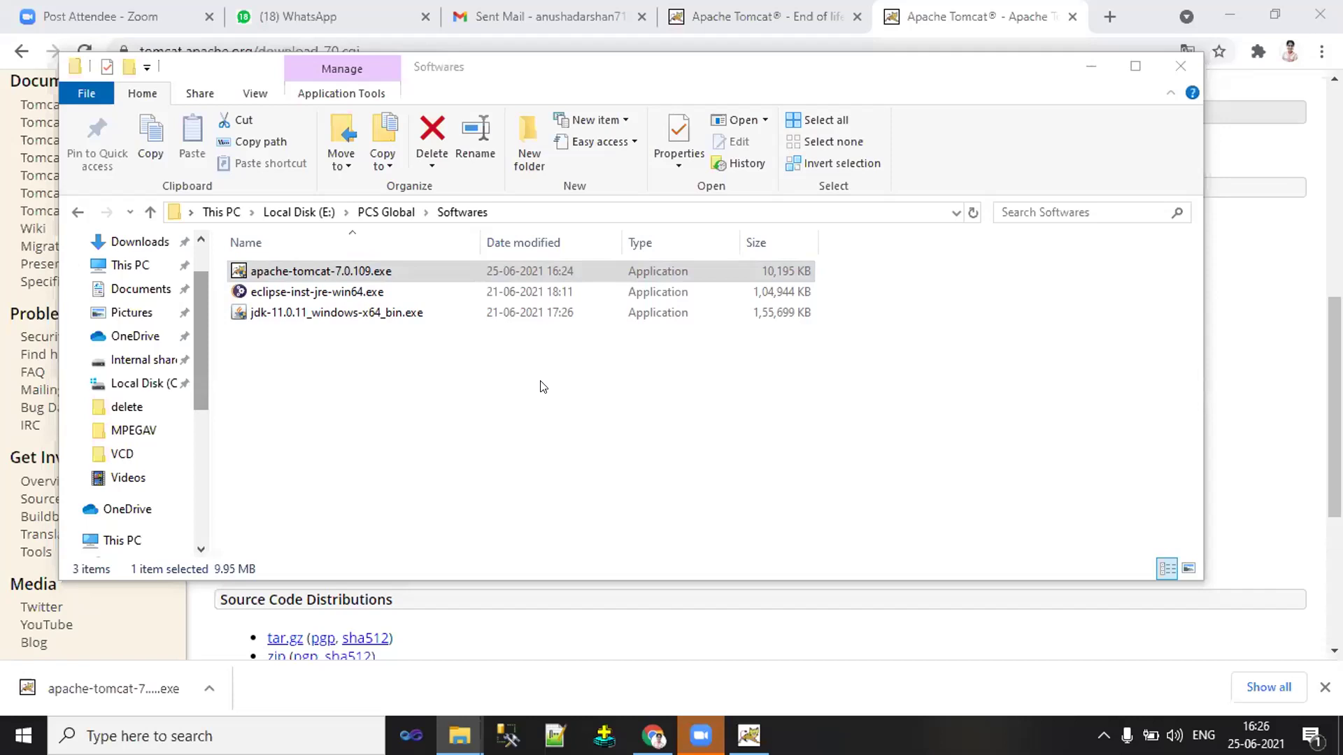
click(1081, 69)
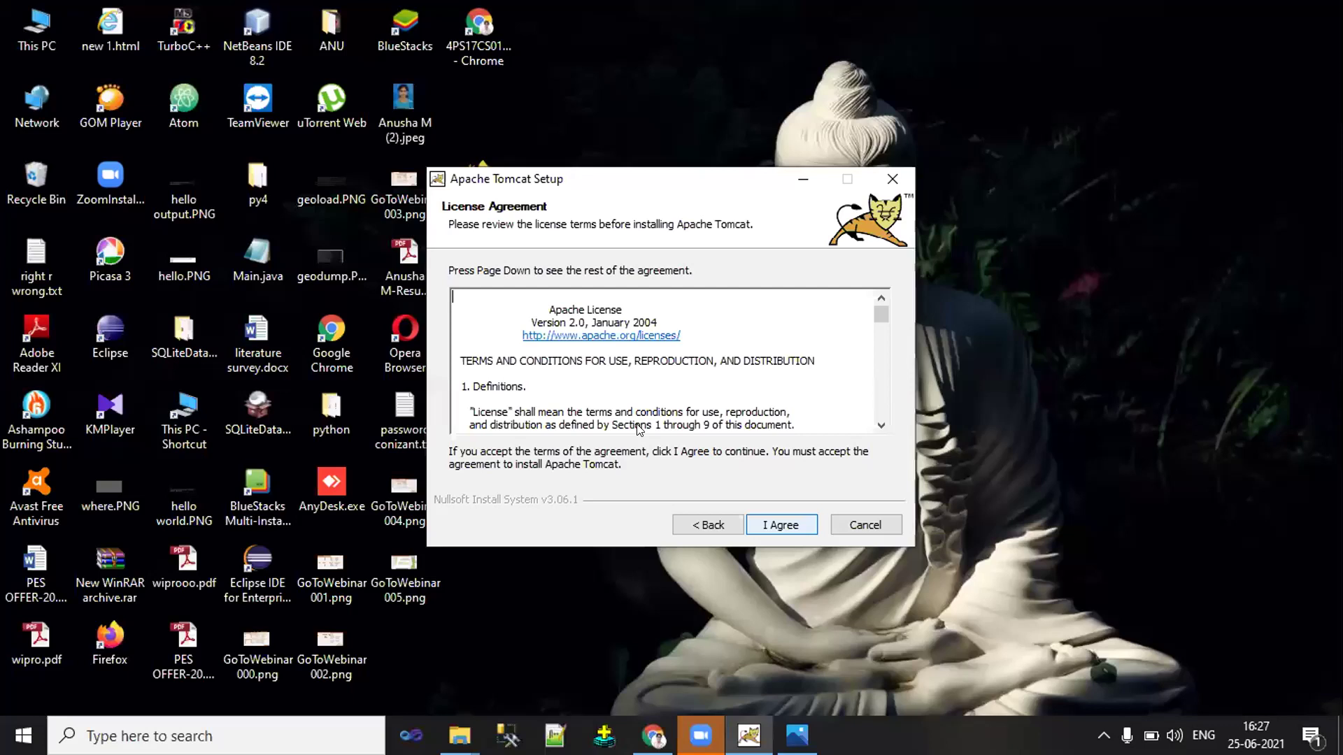
click(778, 525)
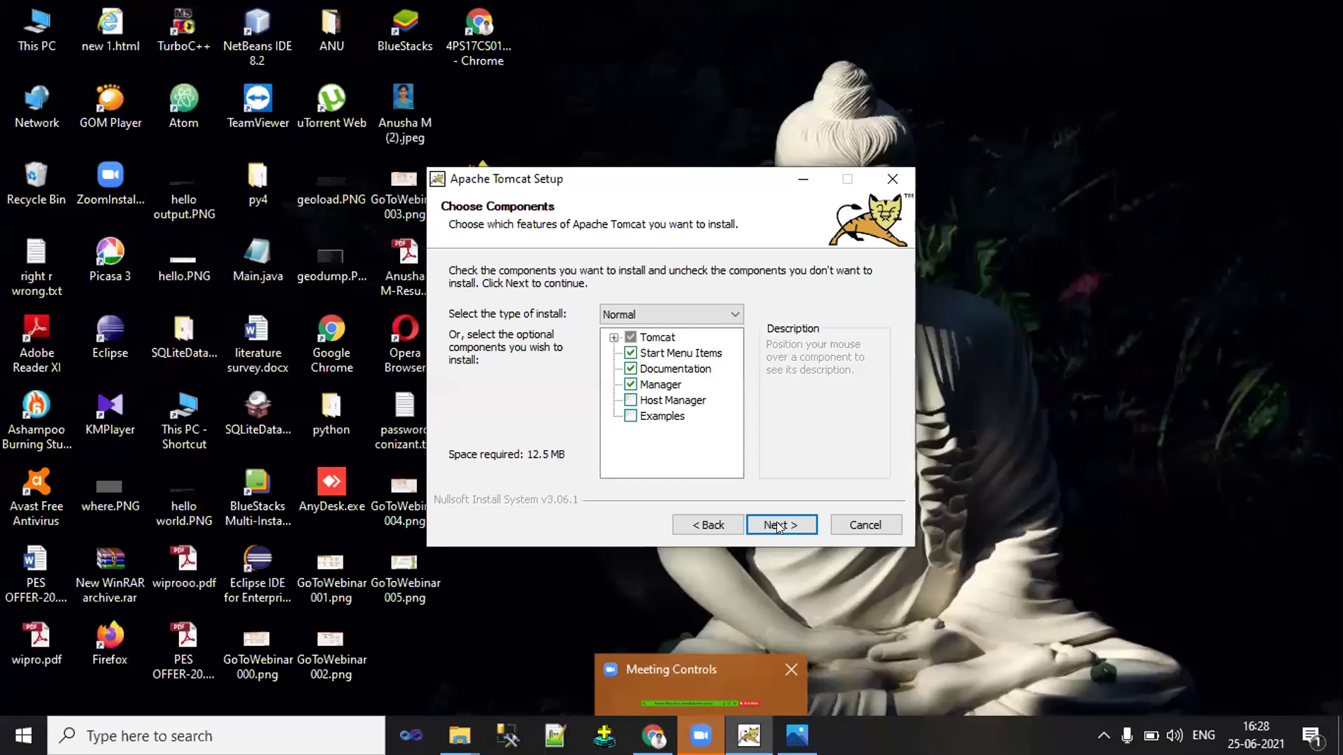
click(734, 314)
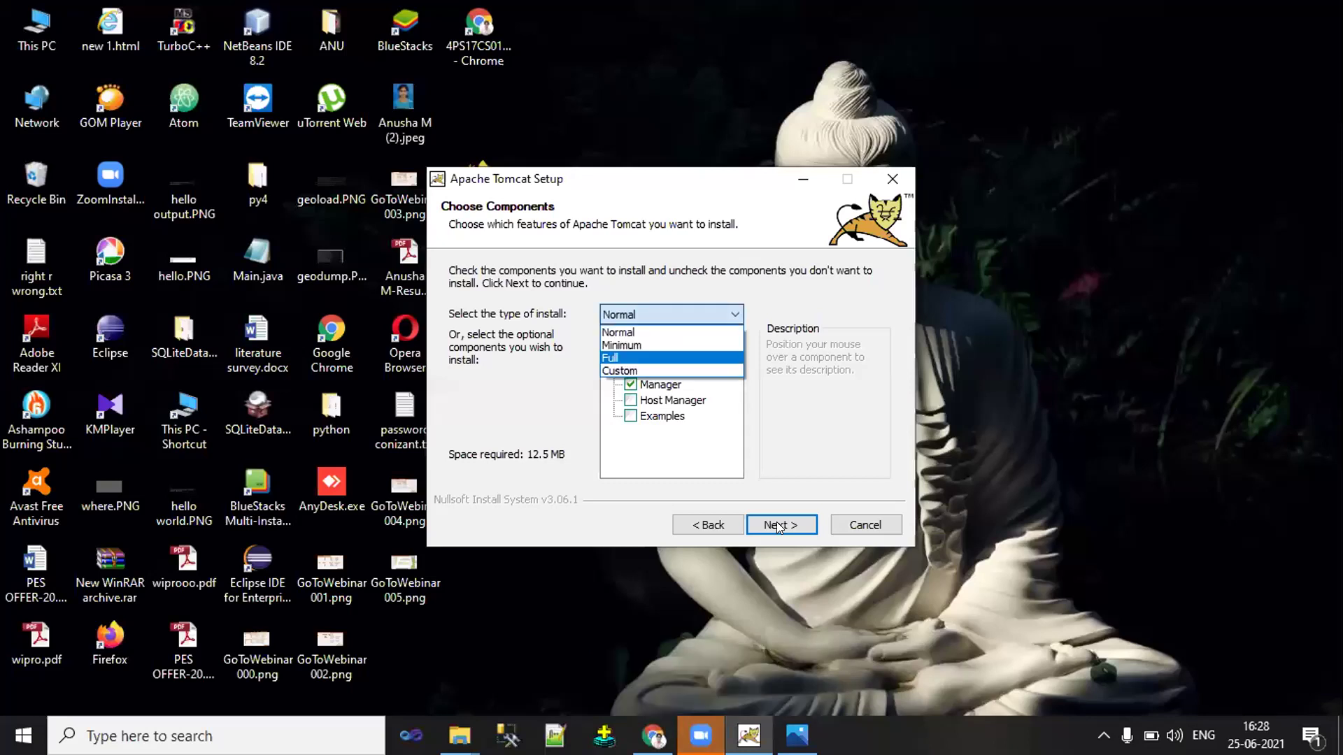
click(671, 352)
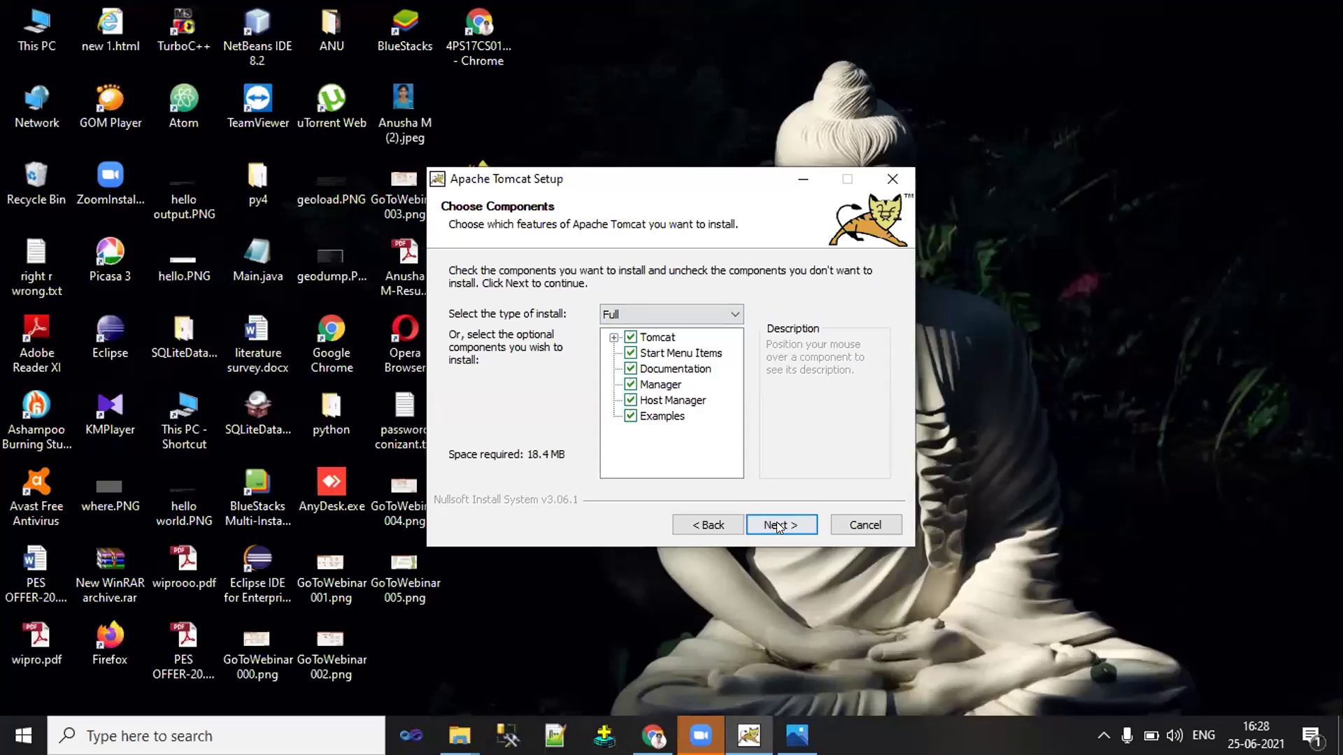
click(777, 521)
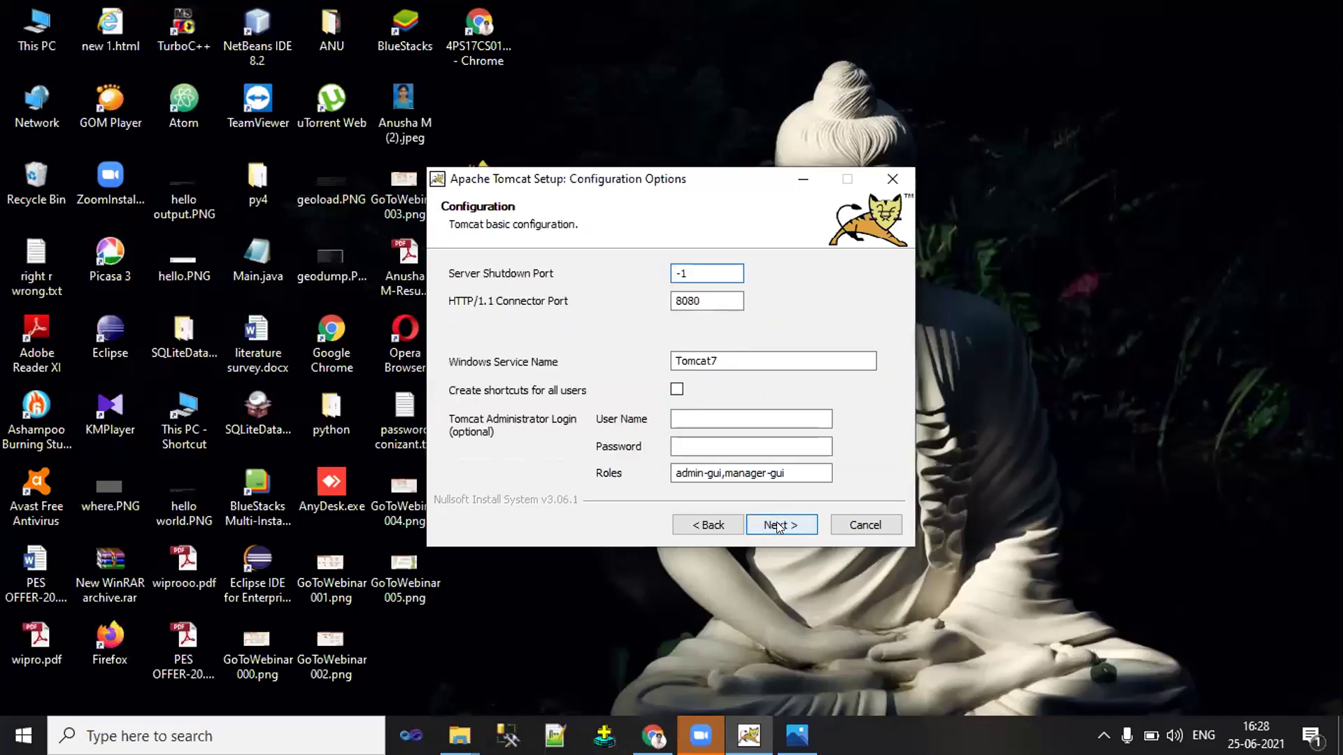
Accept the default configuration and the jdk-15.0.2 path, then install Tomcat in C:\Program Files\Apache Software Foundation\Tomcat 7.0.
click(777, 522)
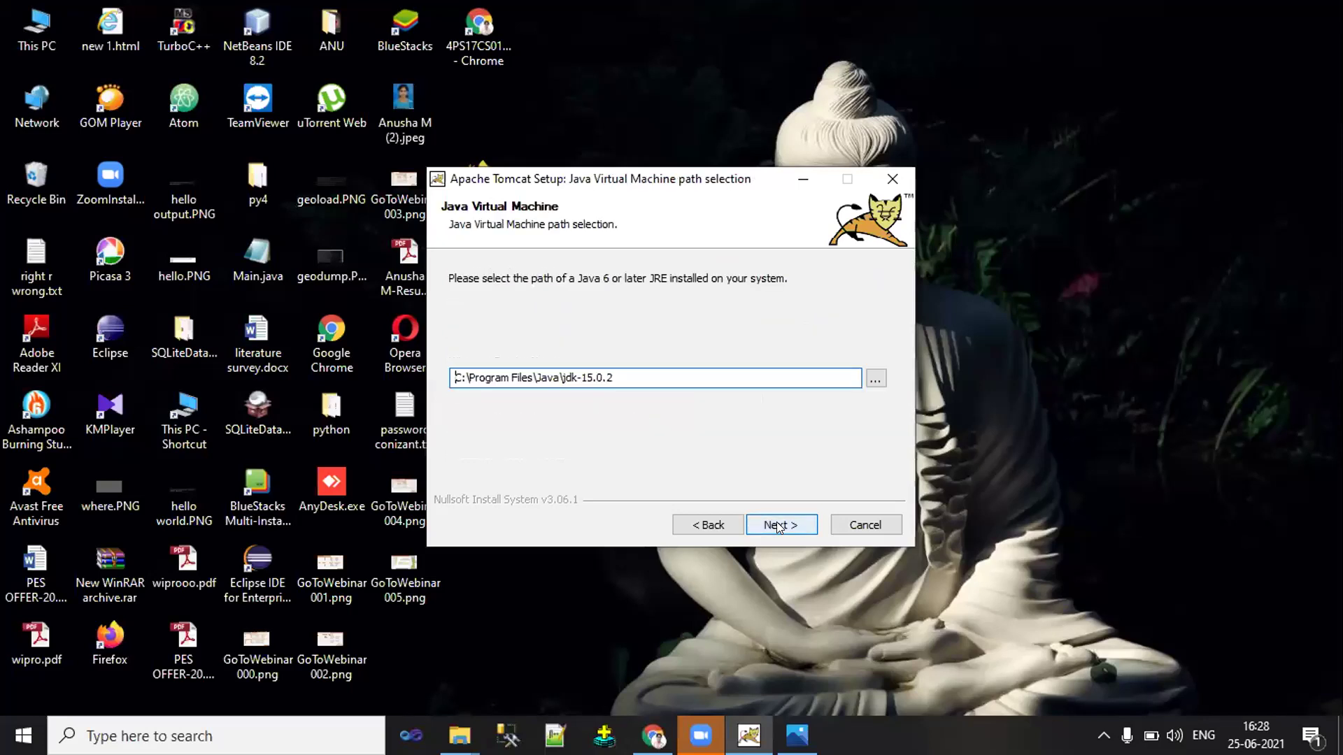
click(776, 522)
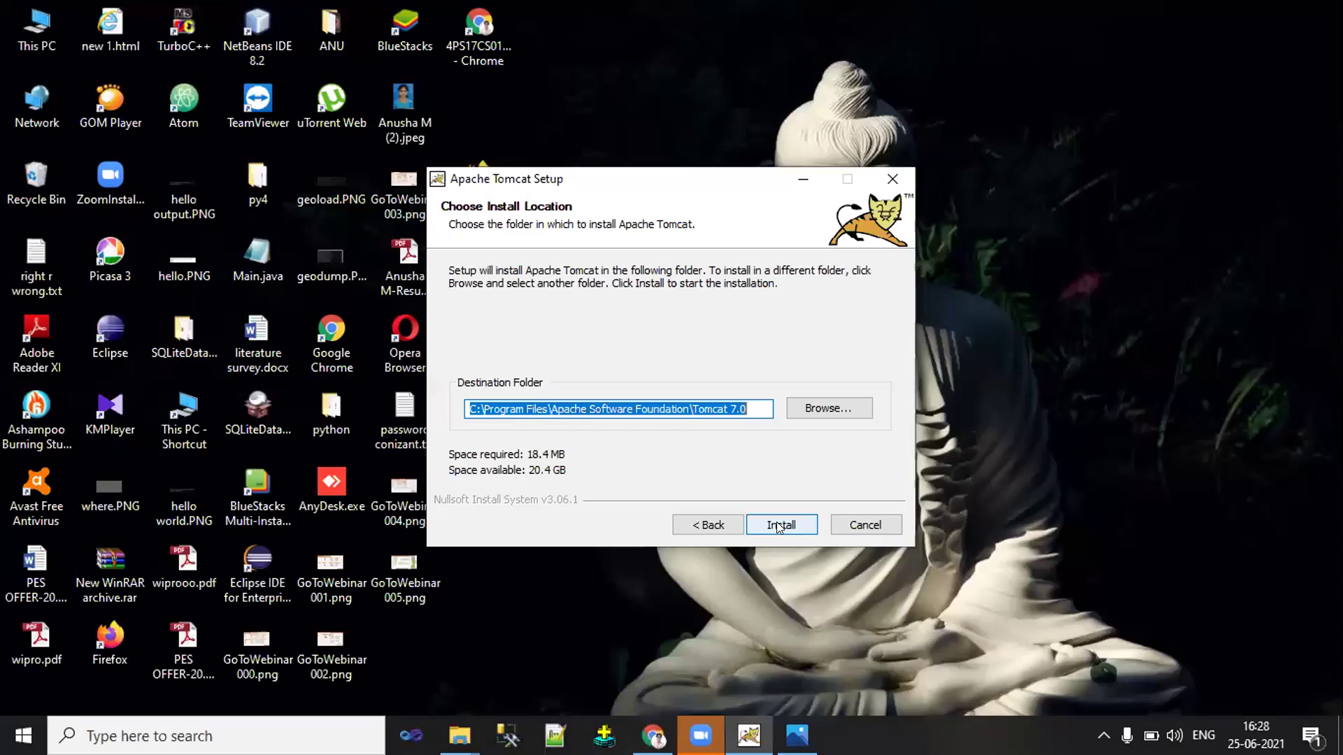
click(778, 526)
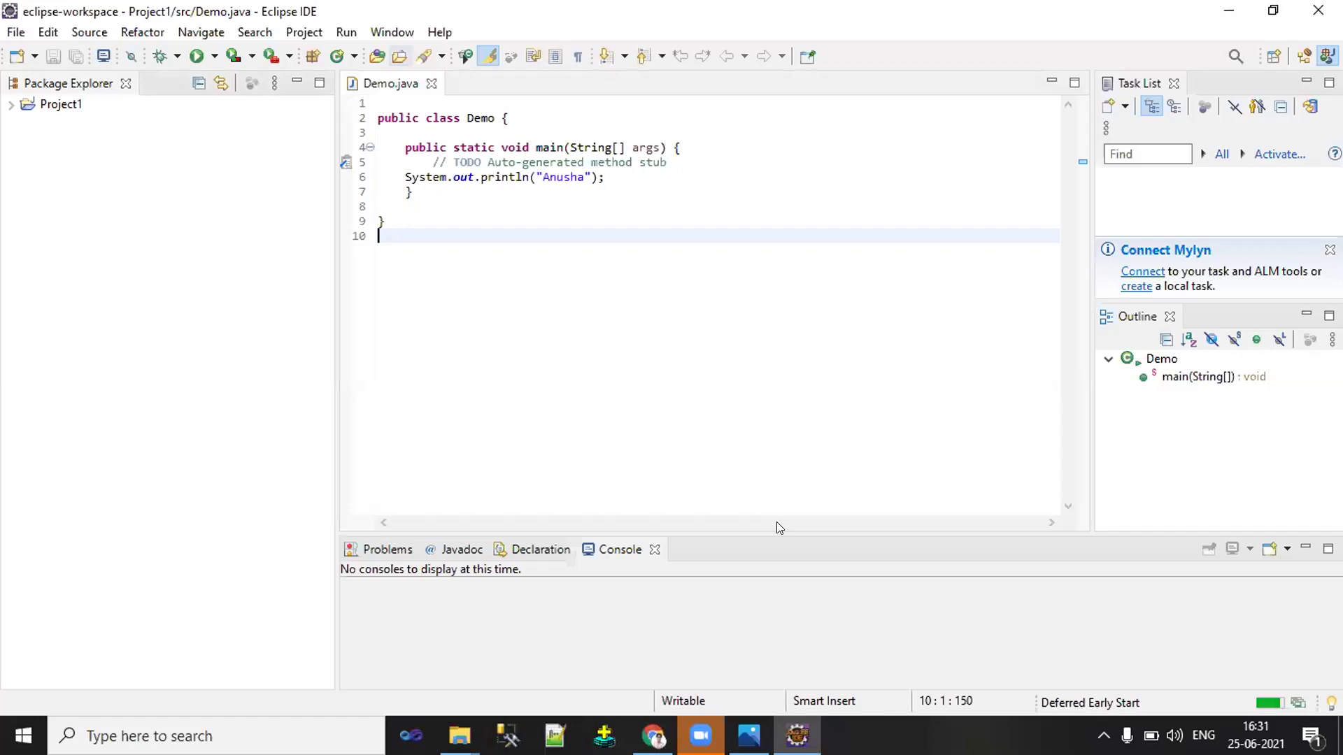
In Eclipse, add an Apache Tomcat v7.0 server runtime using C:\Program Files\Apache Software Foundation\Tomcat 7.0 and close the preferences.
key(alt+w)
key(Up)
key(Return)
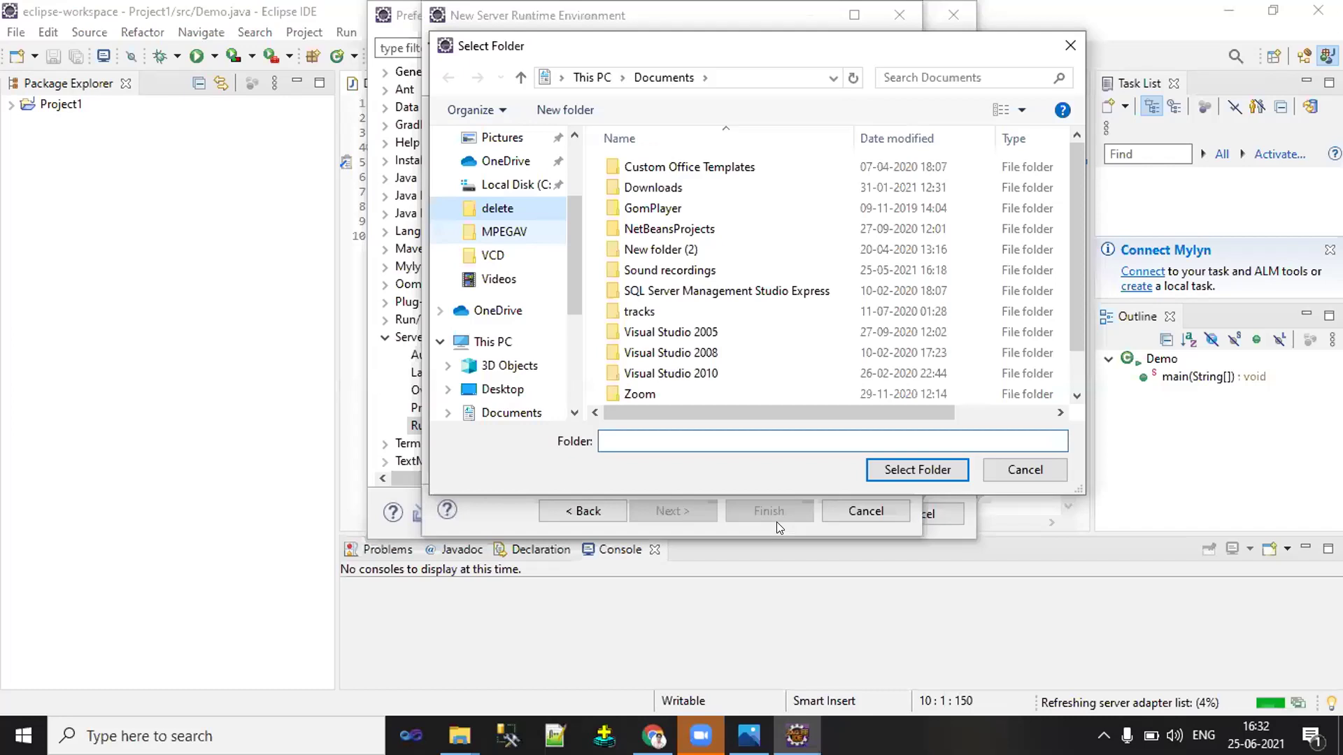
key(Escape)
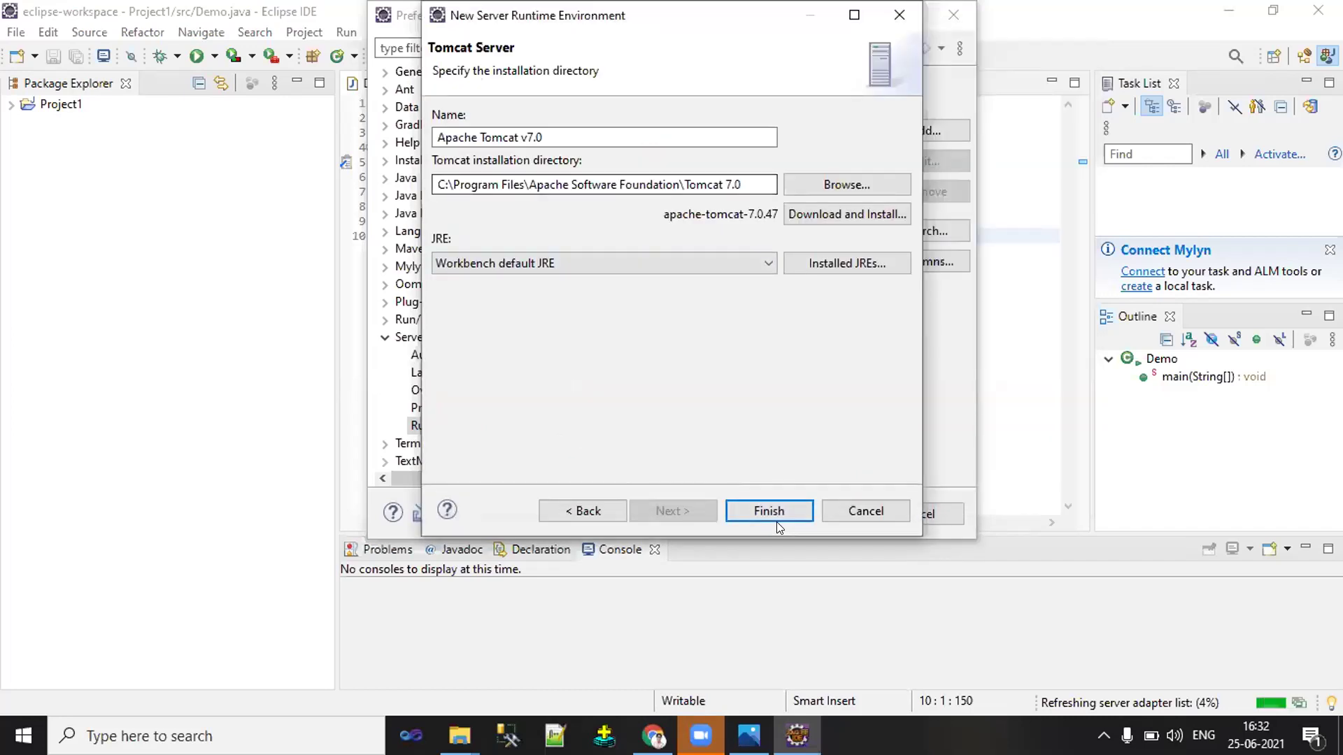
click(777, 521)
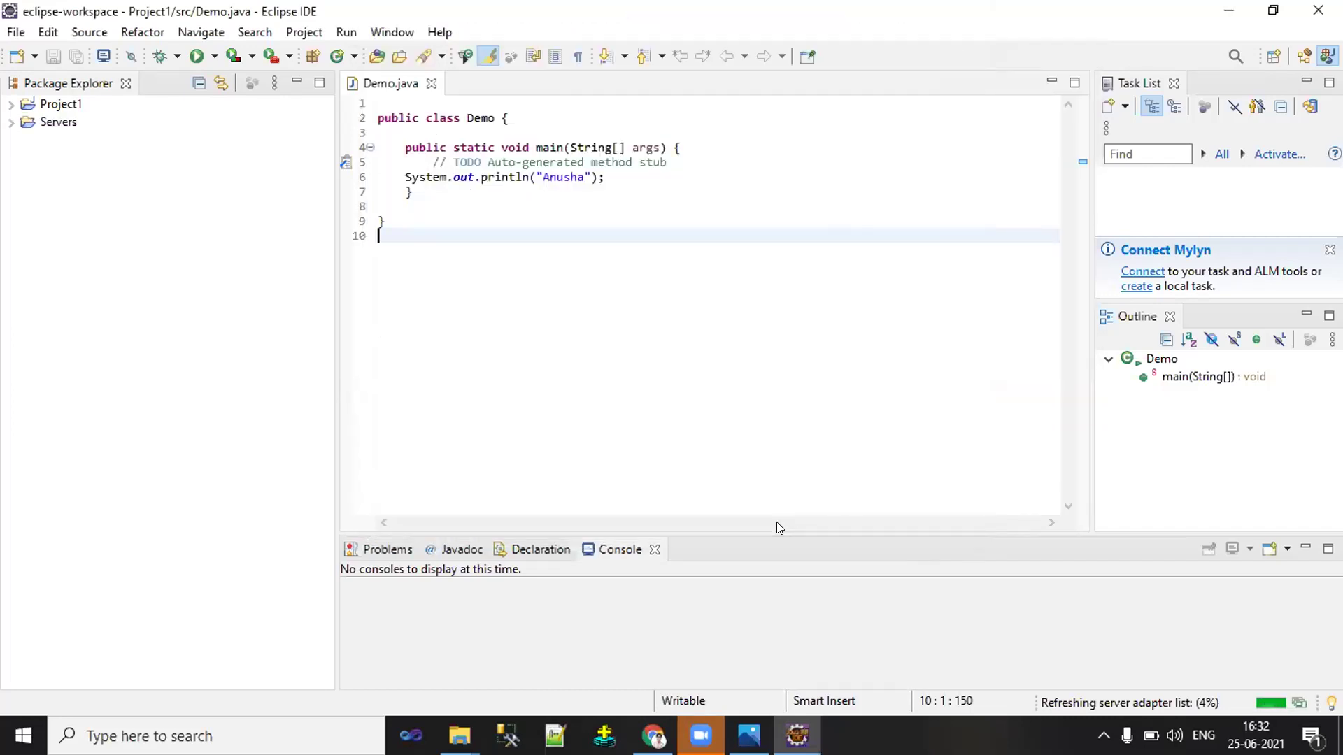
Review the ports and general settings of the Tomcat v7.0 server at localhost, then close its overview.
key(alt+w)
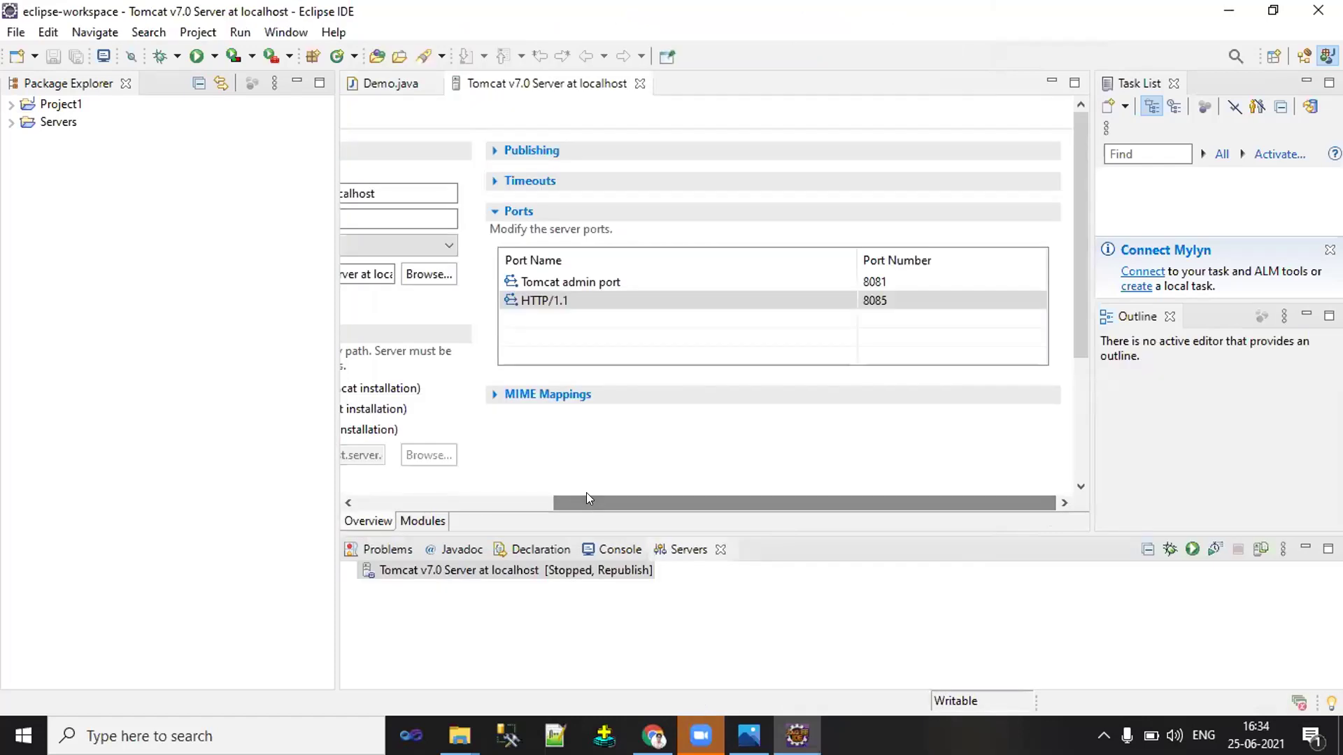
scroll(586, 498, left, 3)
scroll(587, 498, left, 2)
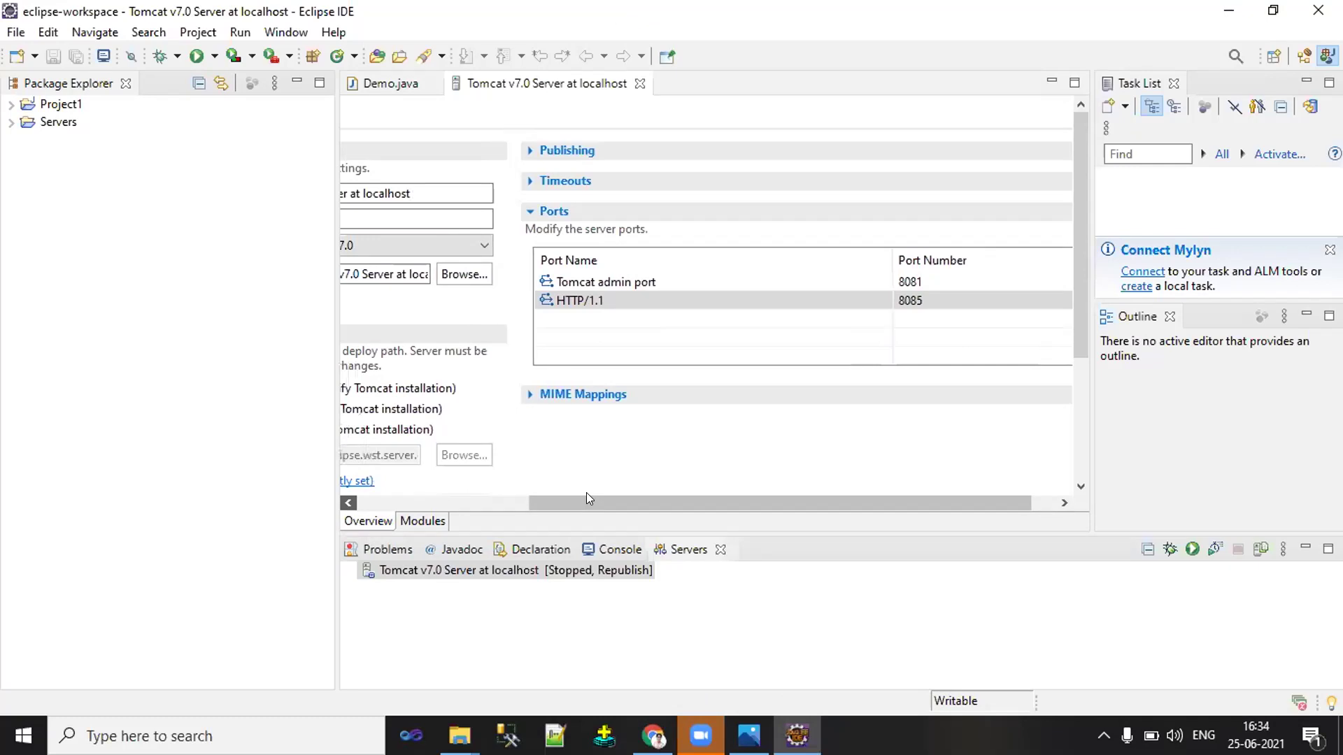
click(350, 502)
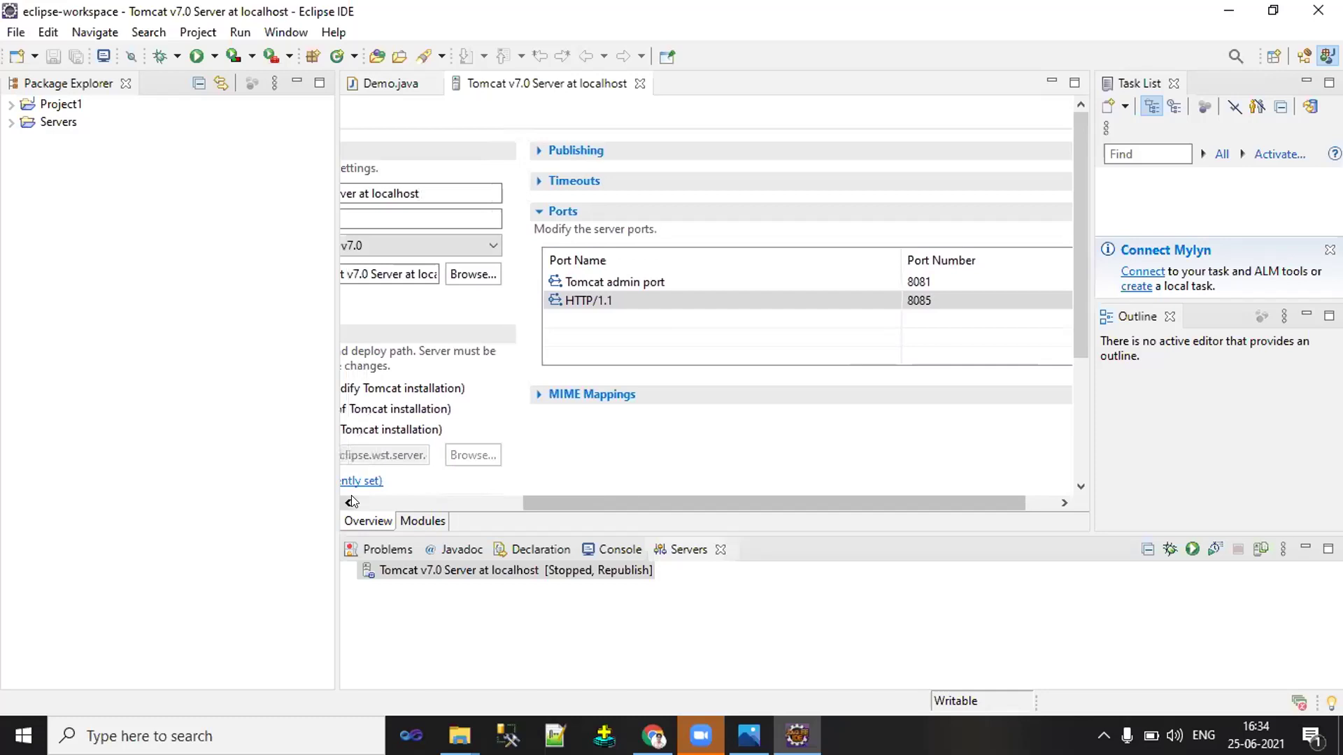
click(350, 502)
click(349, 502)
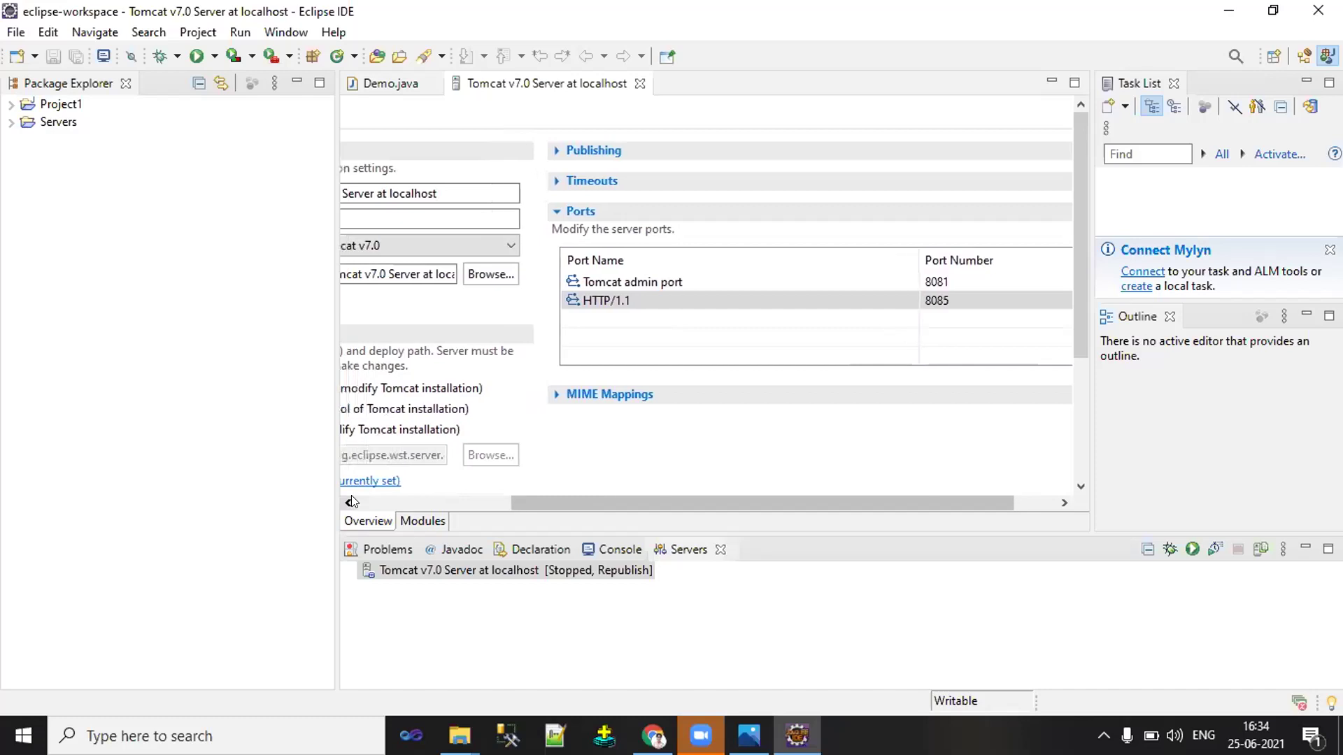
click(350, 502)
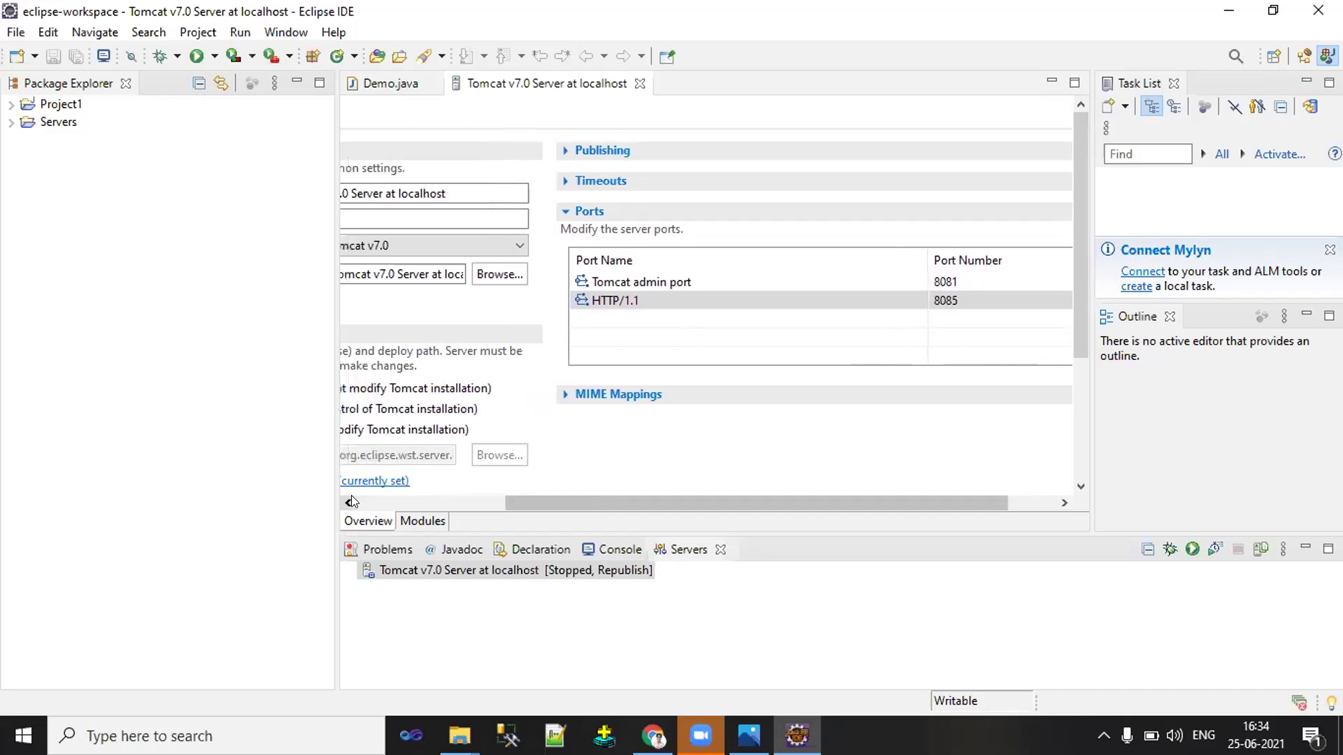
click(349, 502)
click(350, 502)
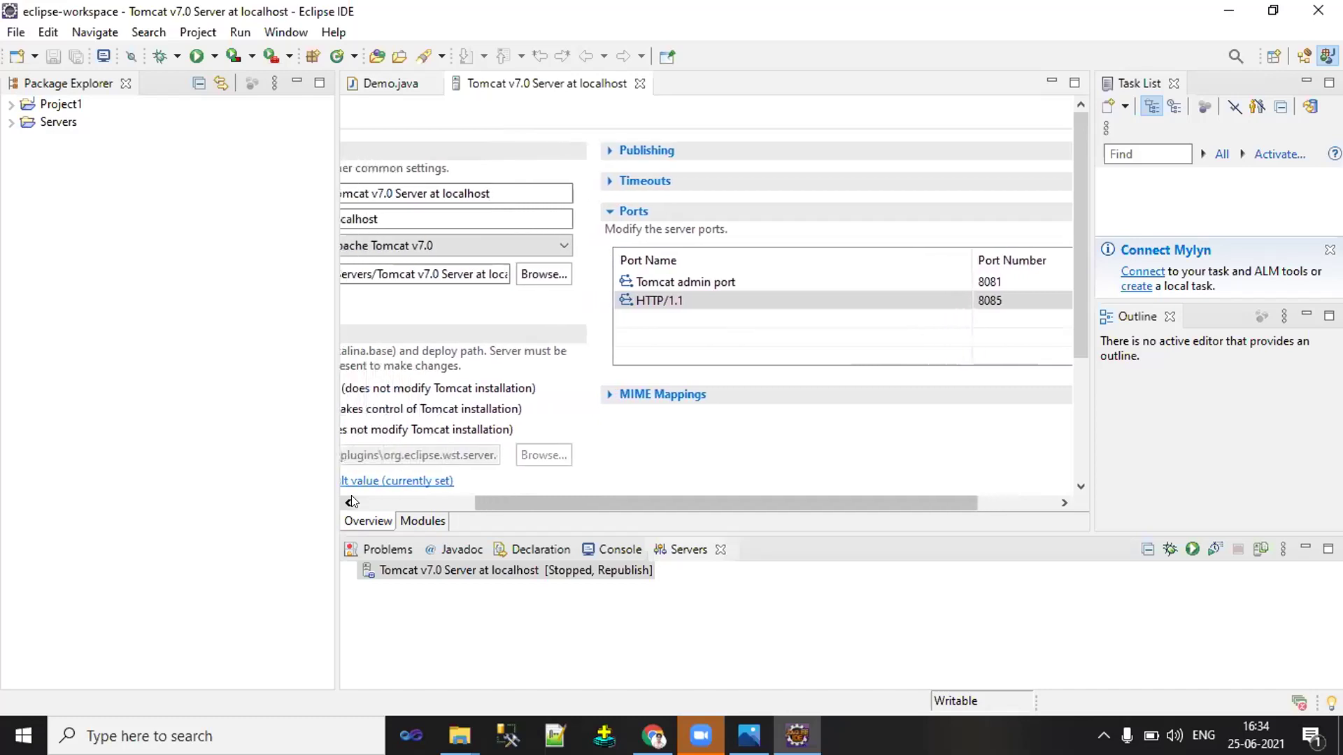
click(350, 502)
click(349, 502)
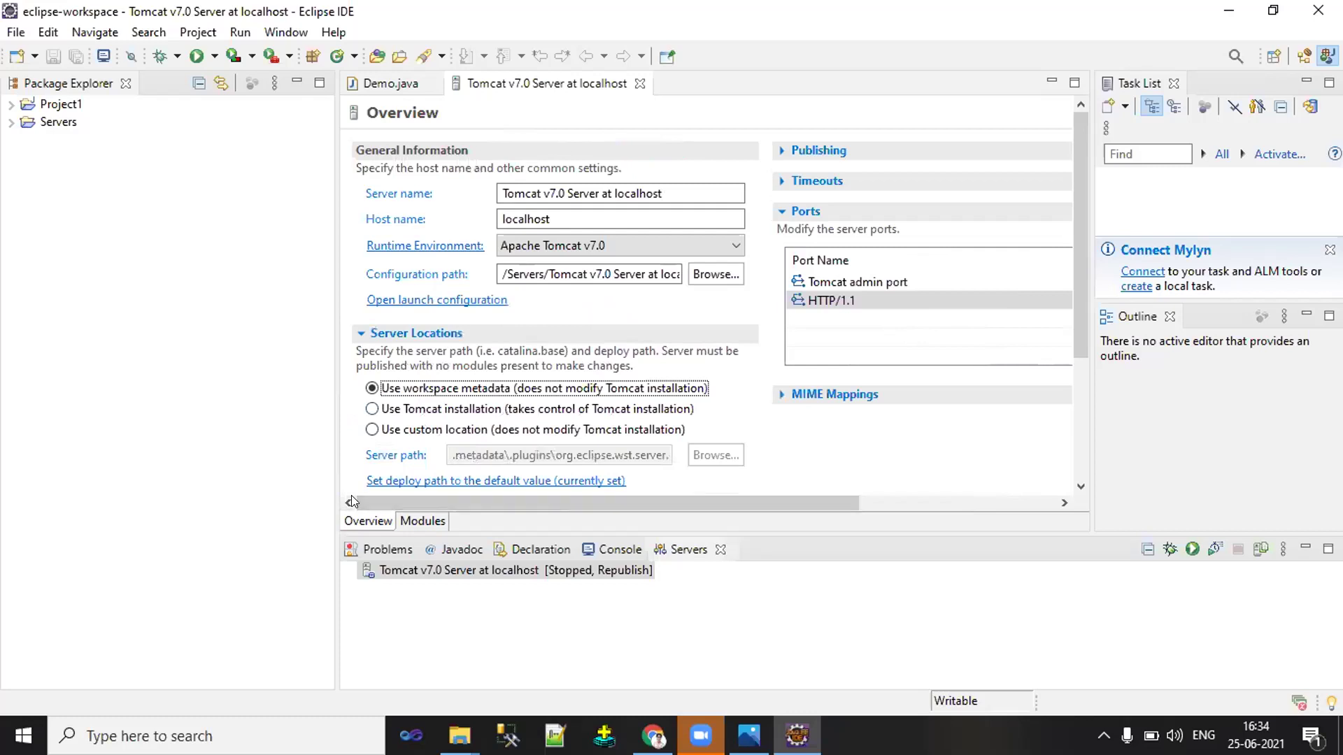
key(Down)
key(ctrl+w)
key(Escape)
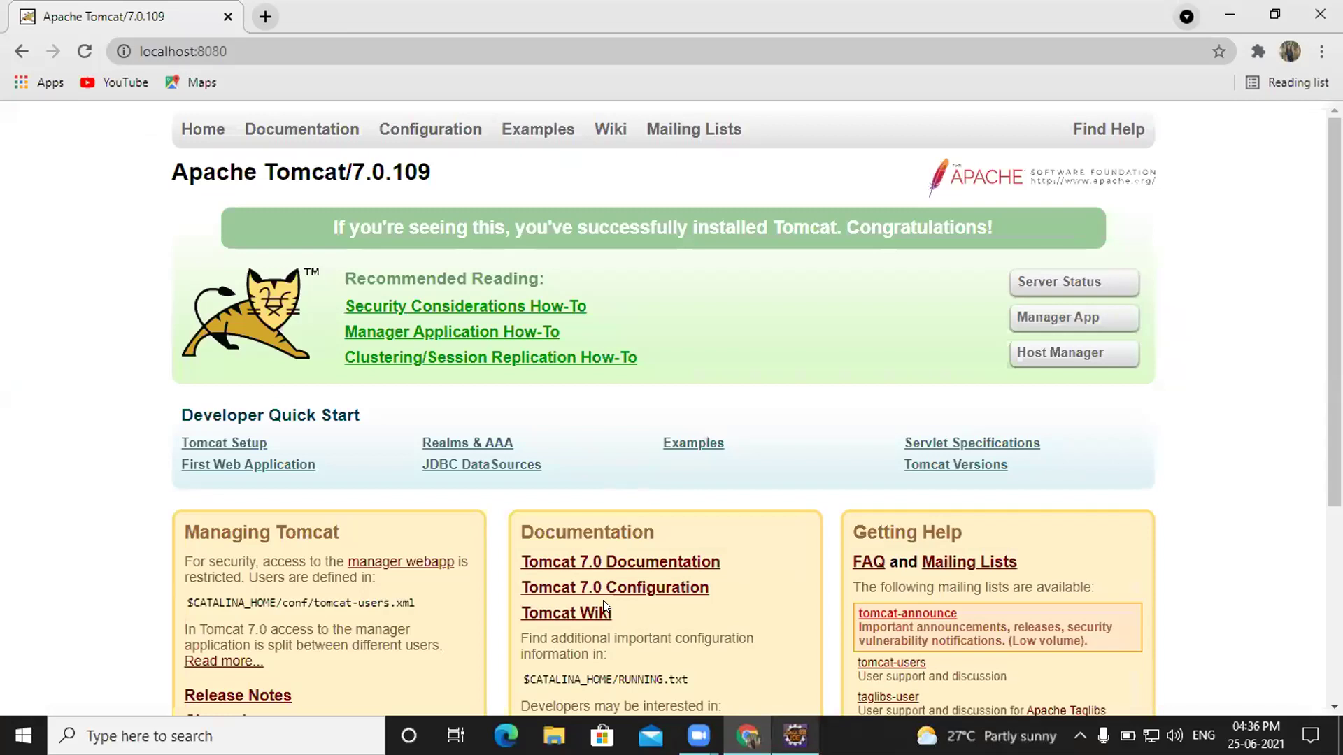
key(super+d)
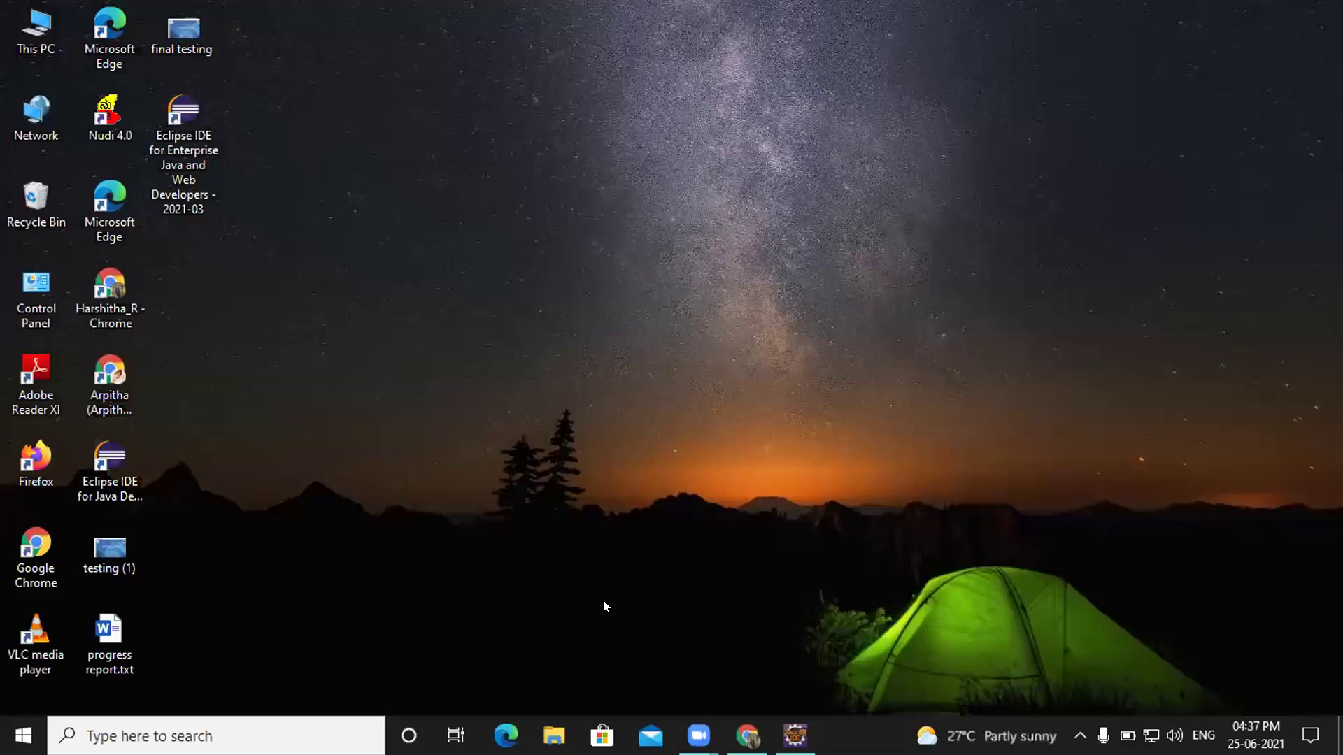
key(alt+r)
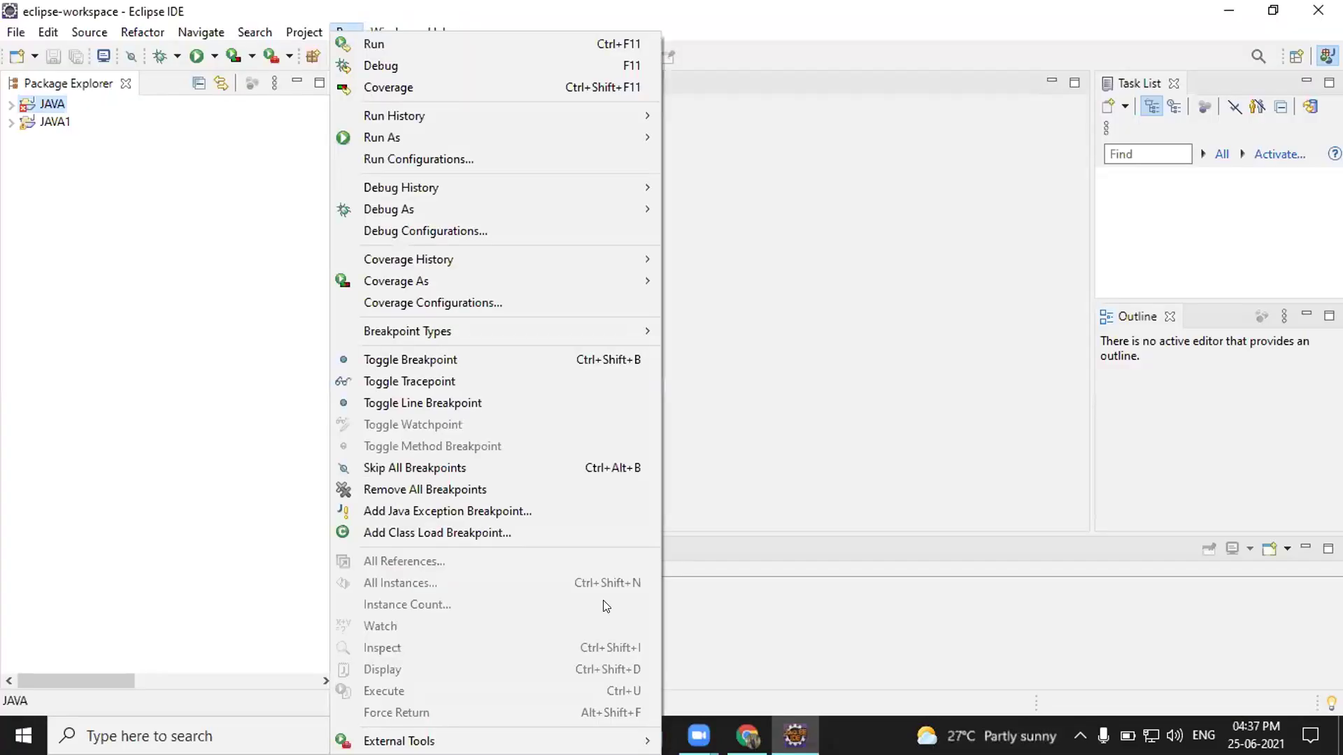
key(Right)
key(Up)
key(Return)
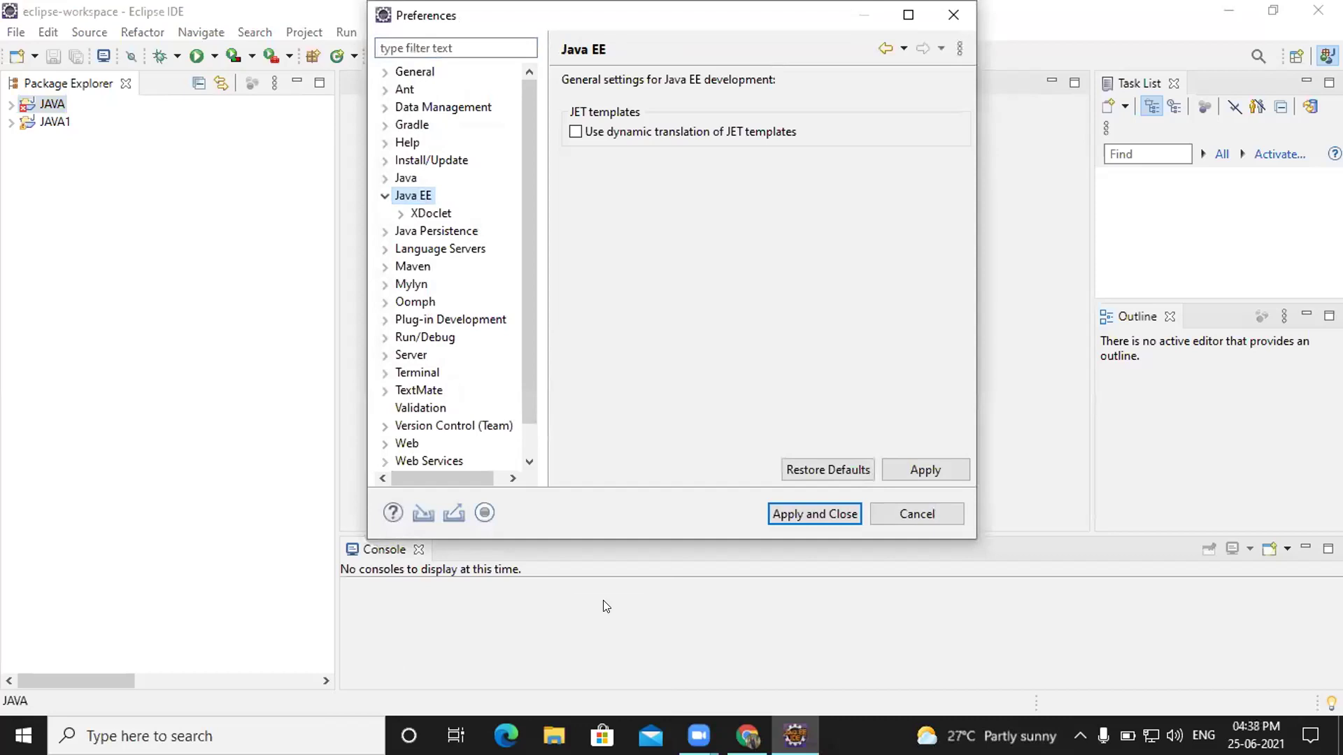
key(Escape)
key(alt+w)
key(Down)
key(Down)
key(Down)
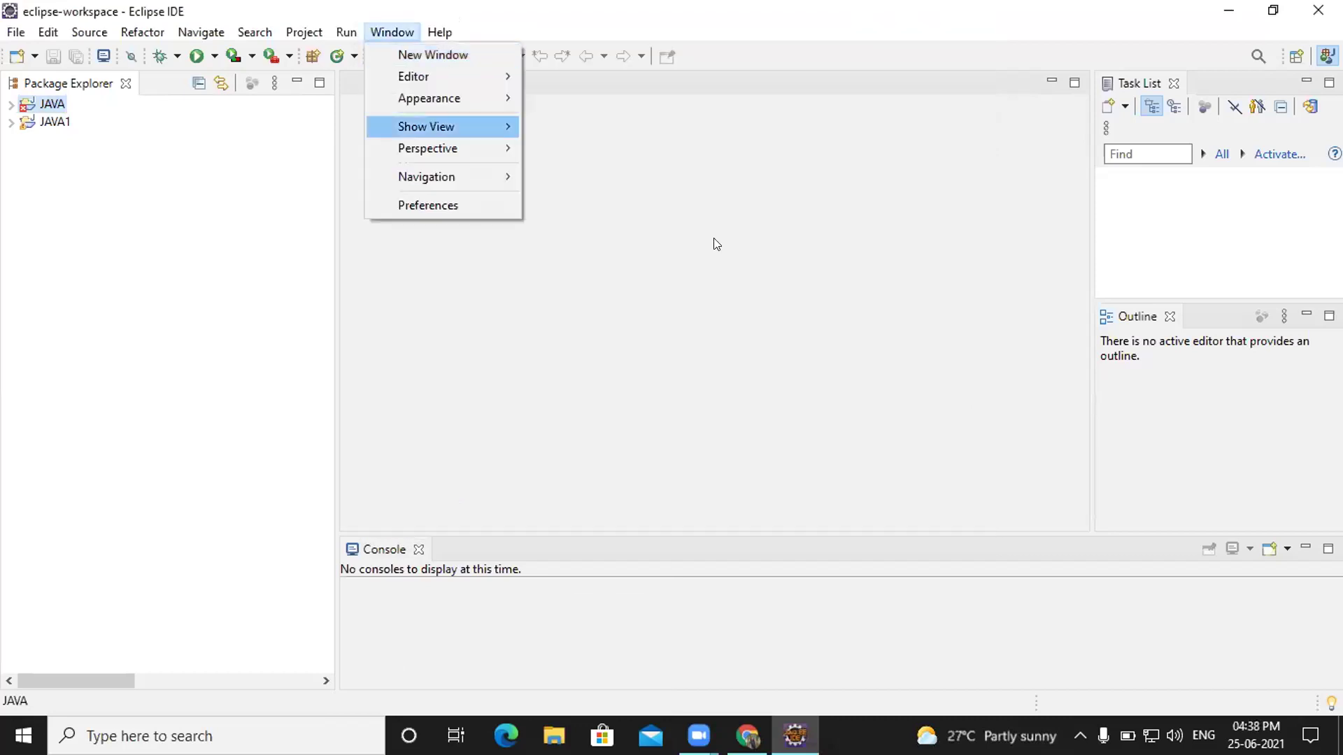
key(Down)
key(Down)
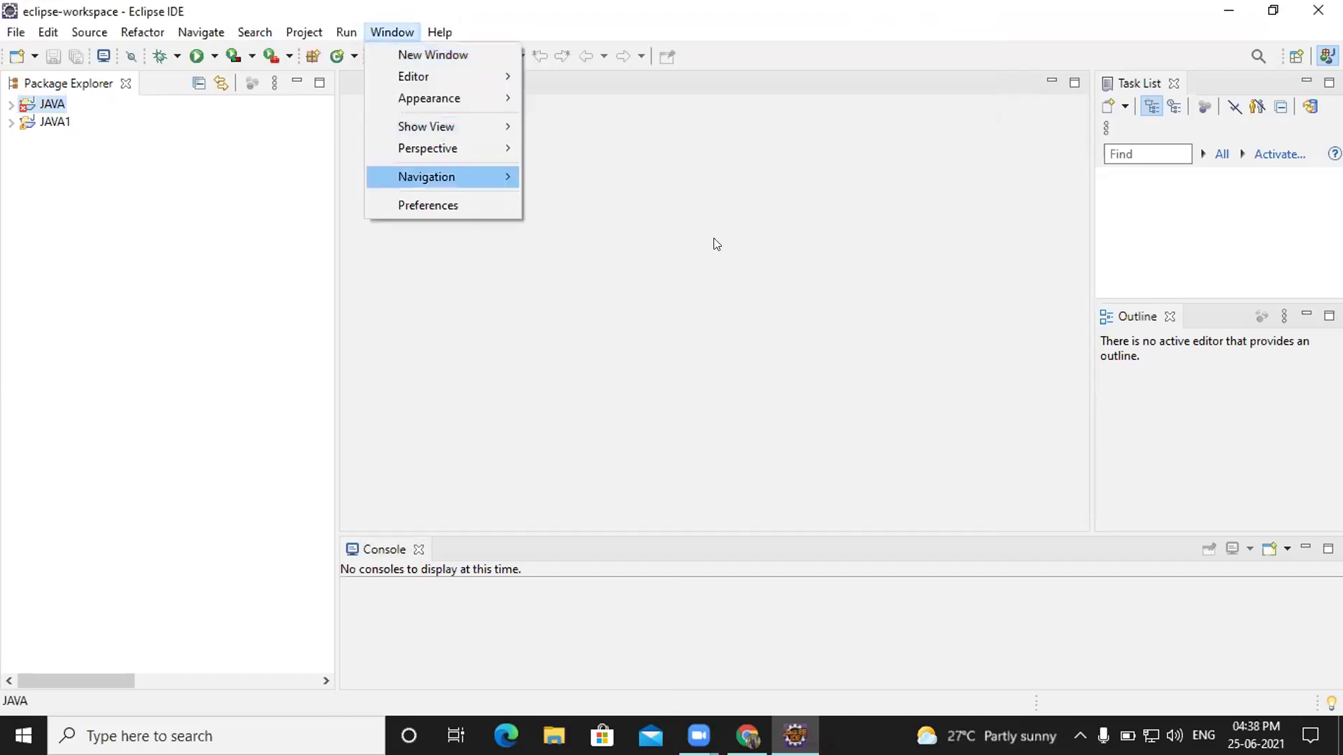
click(354, 417)
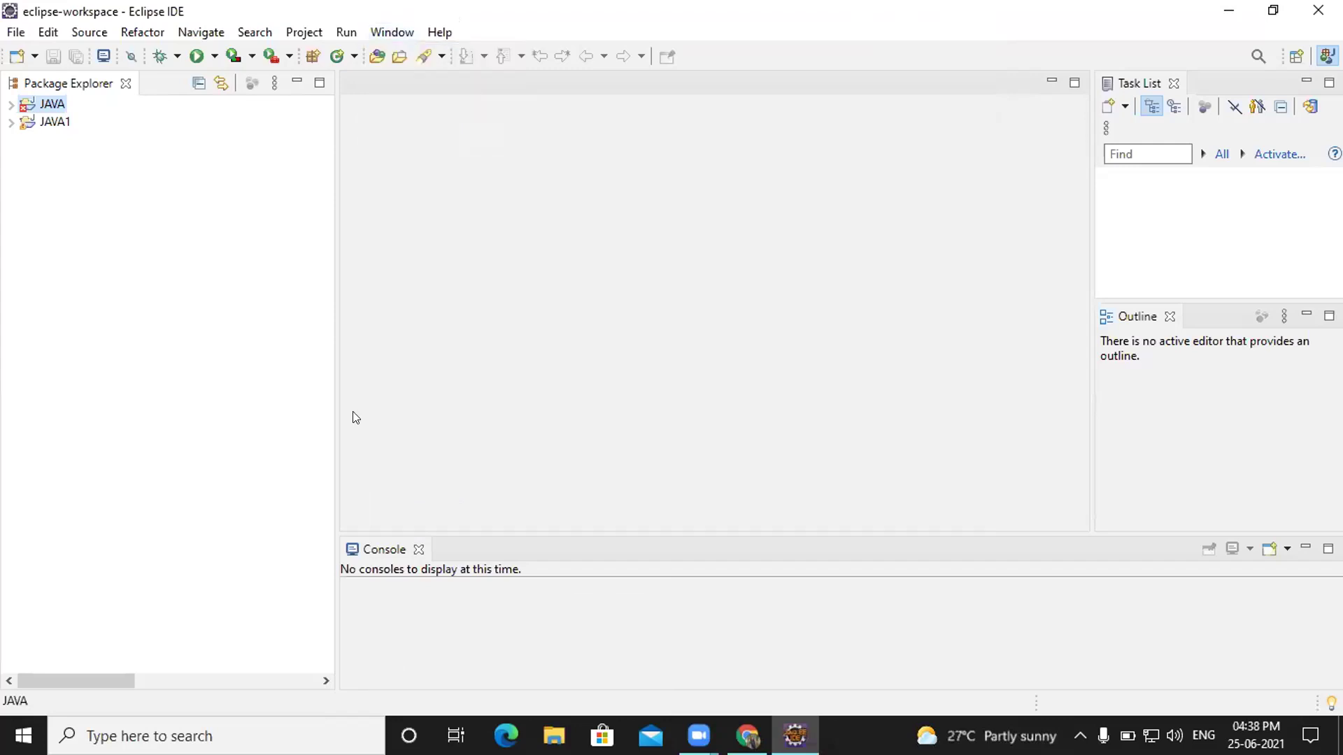
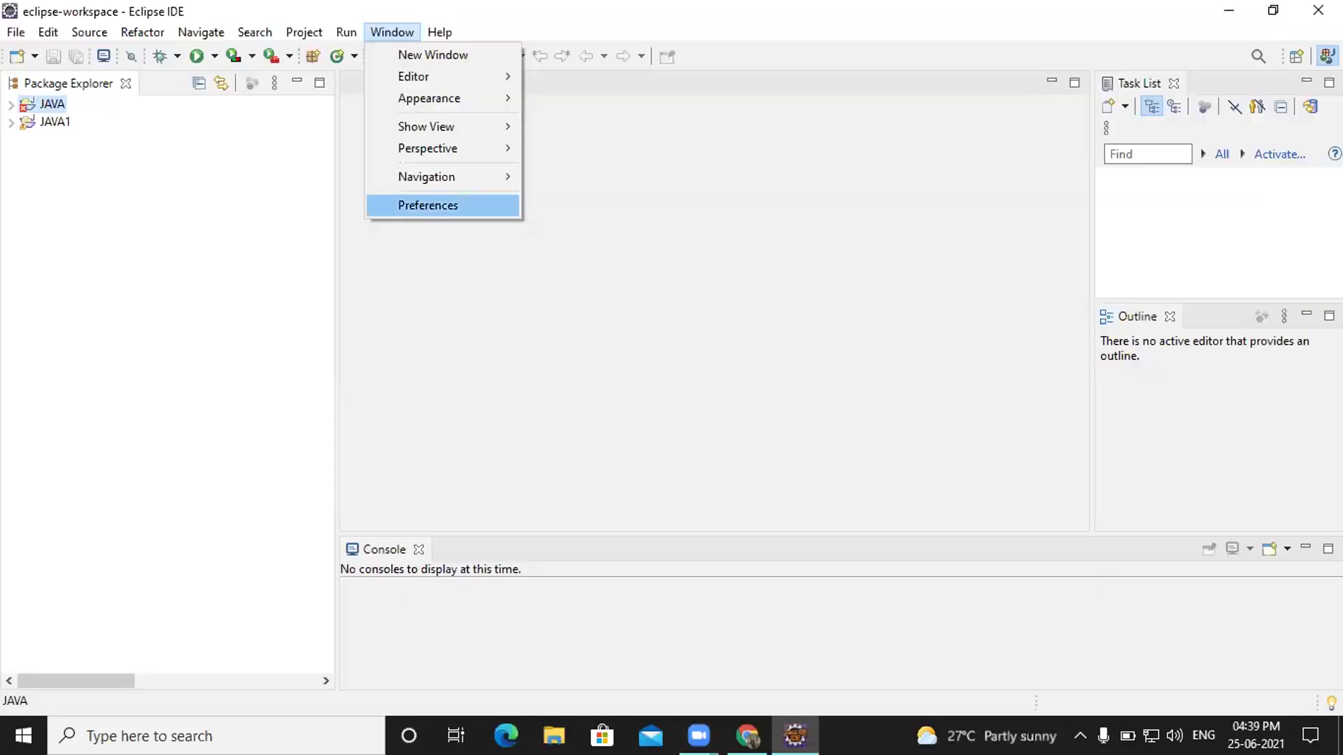
In the Eclipse preferences, add an Apache Tomcat v7.0 server runtime environment with a new local server.
click(428, 204)
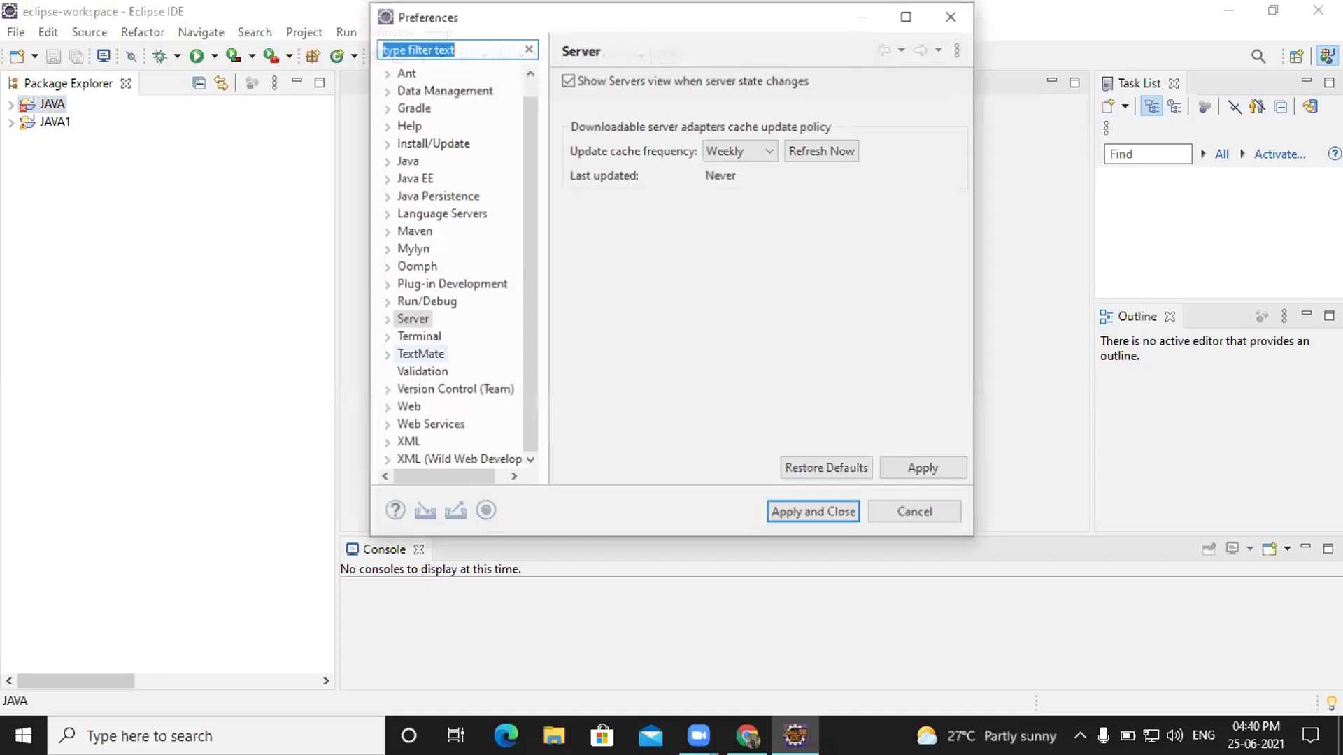
click(465, 408)
click(926, 130)
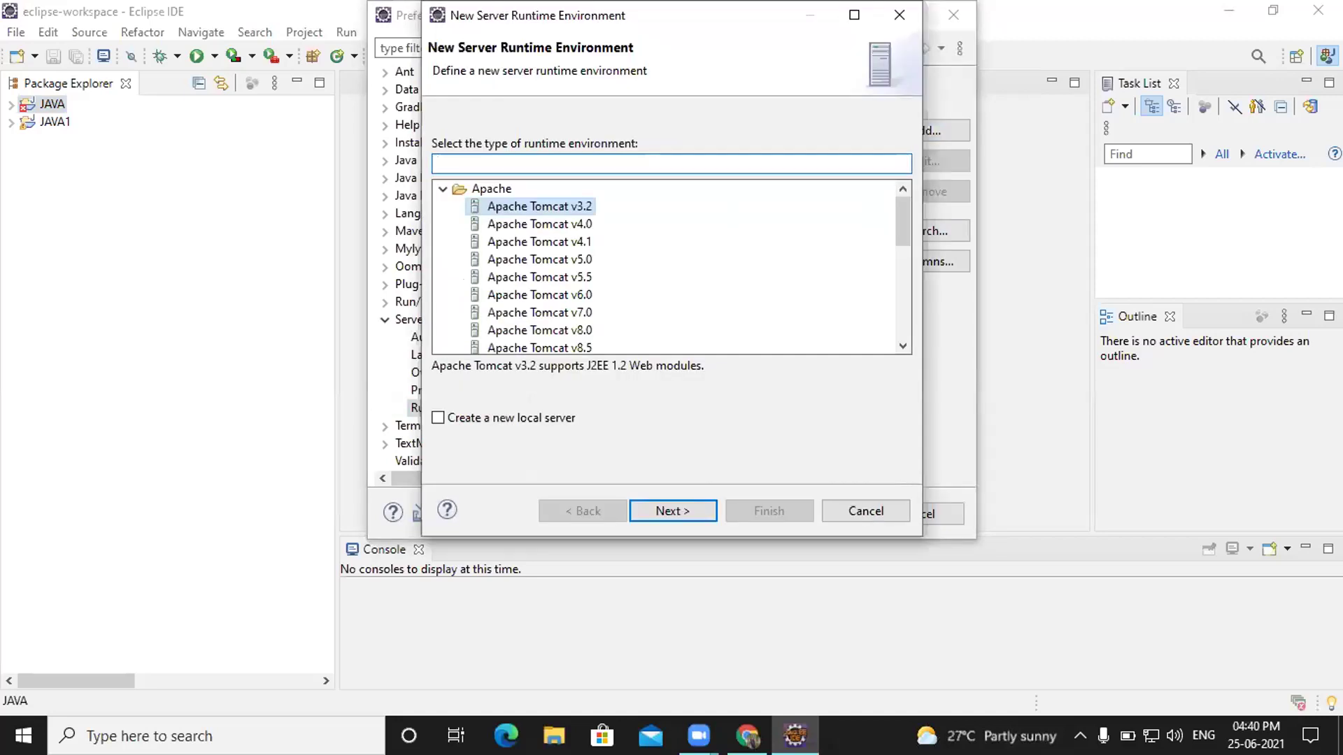
click(539, 312)
click(438, 417)
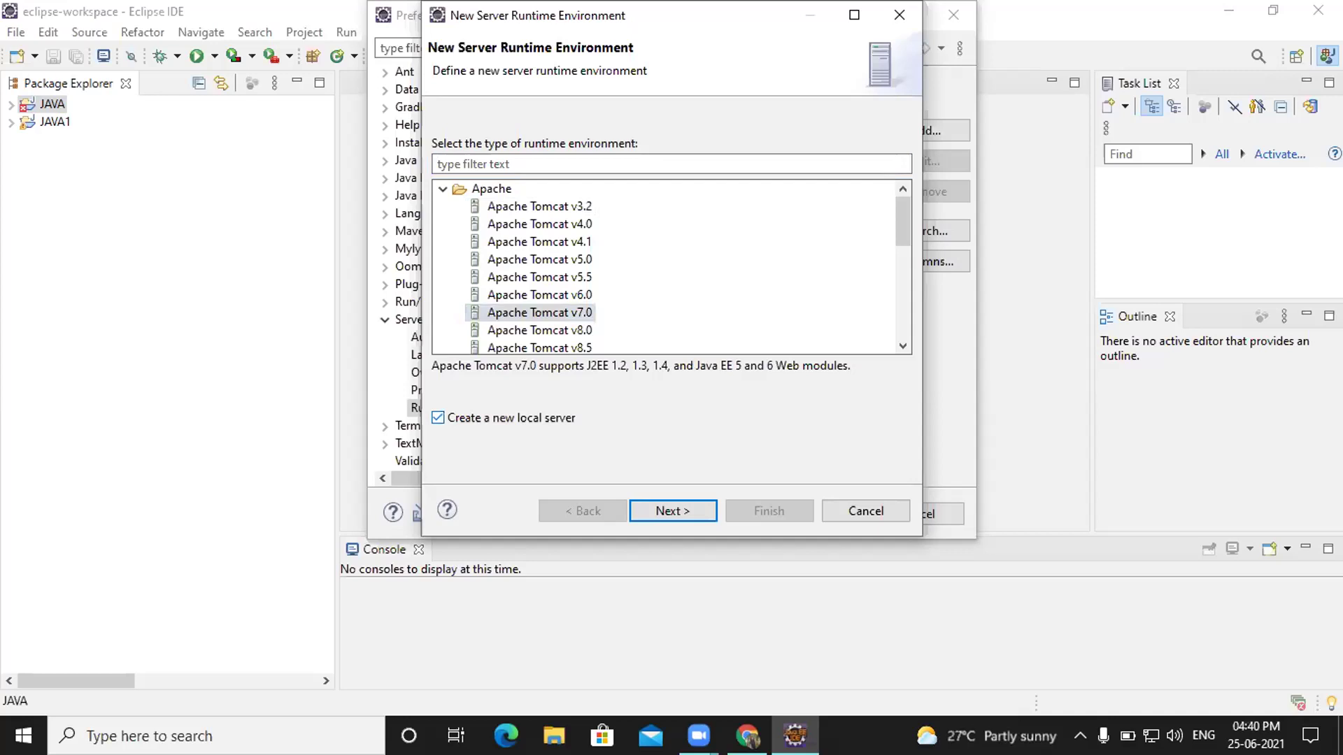
key(Return)
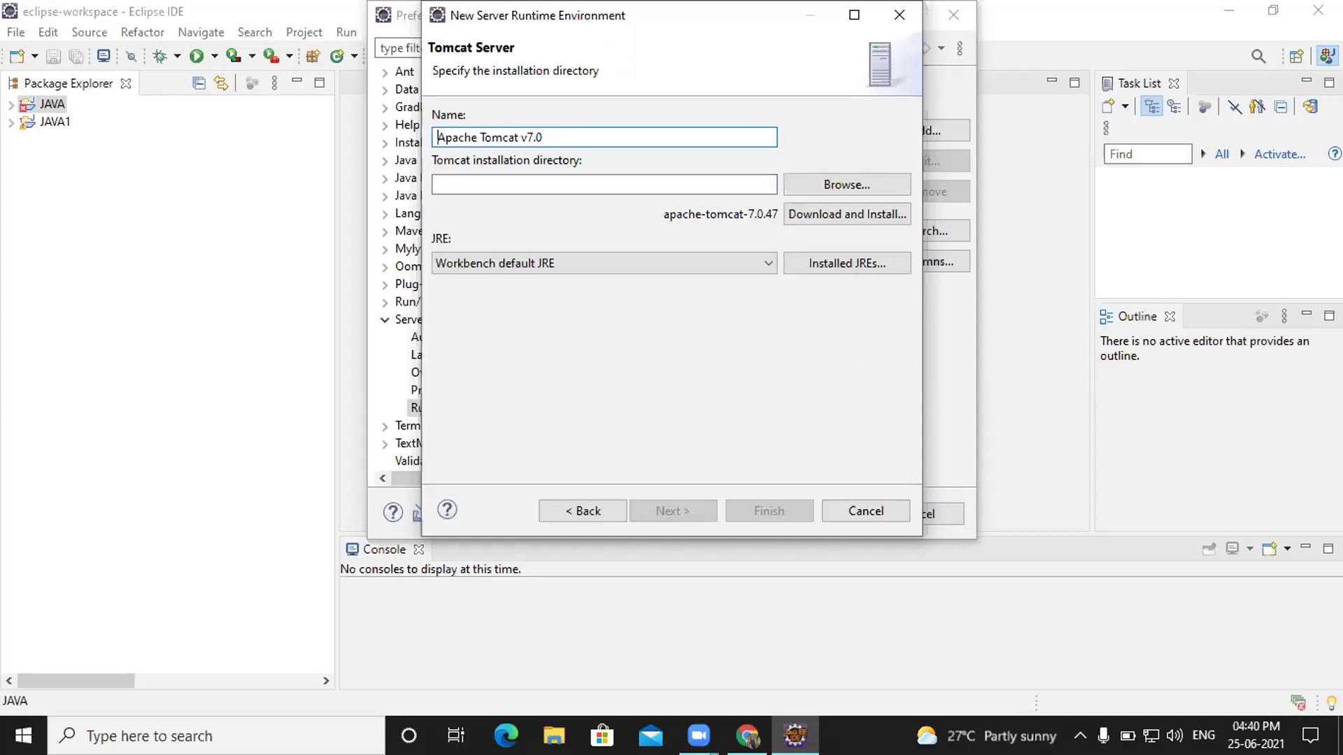
Set the Tomcat installation directory to C:\Program Files\Apache Software Foundation\Tomcat 7.0, finish the runtime environment and close the preferences.
click(847, 184)
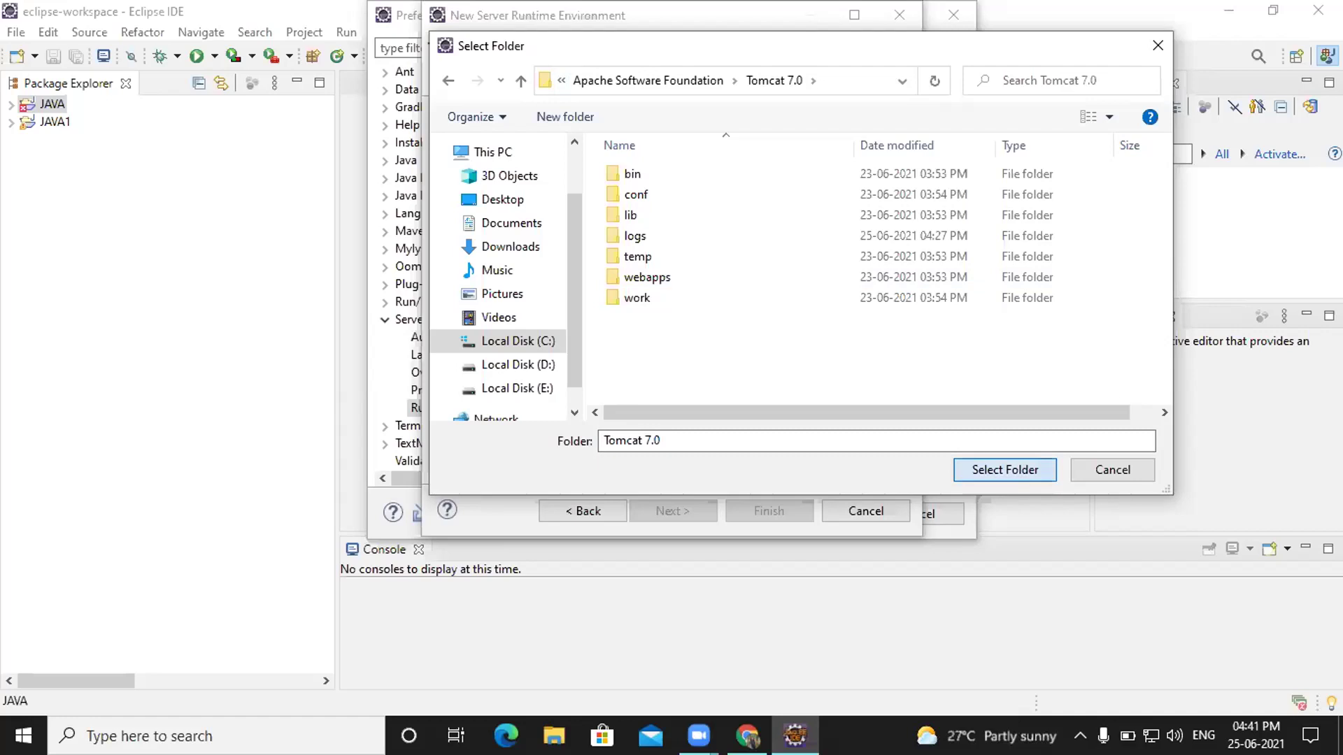
key(Return)
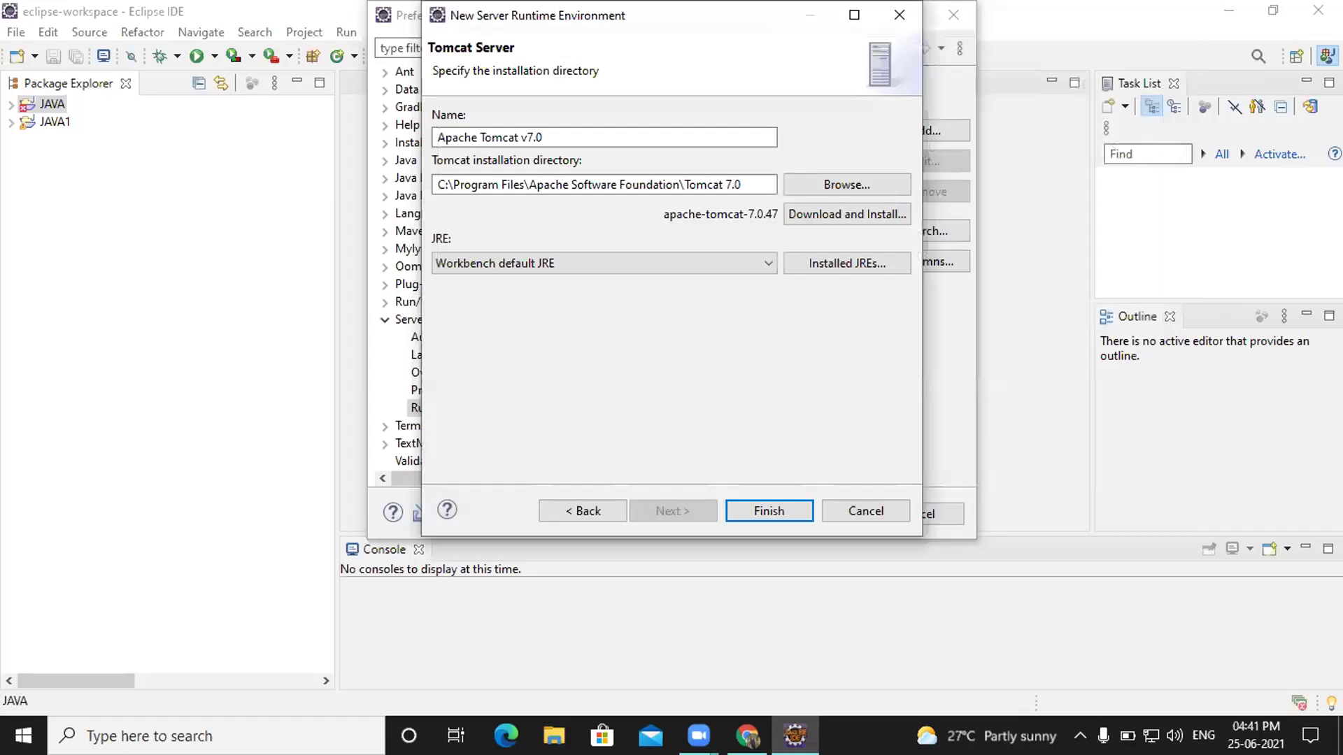
click(601, 184)
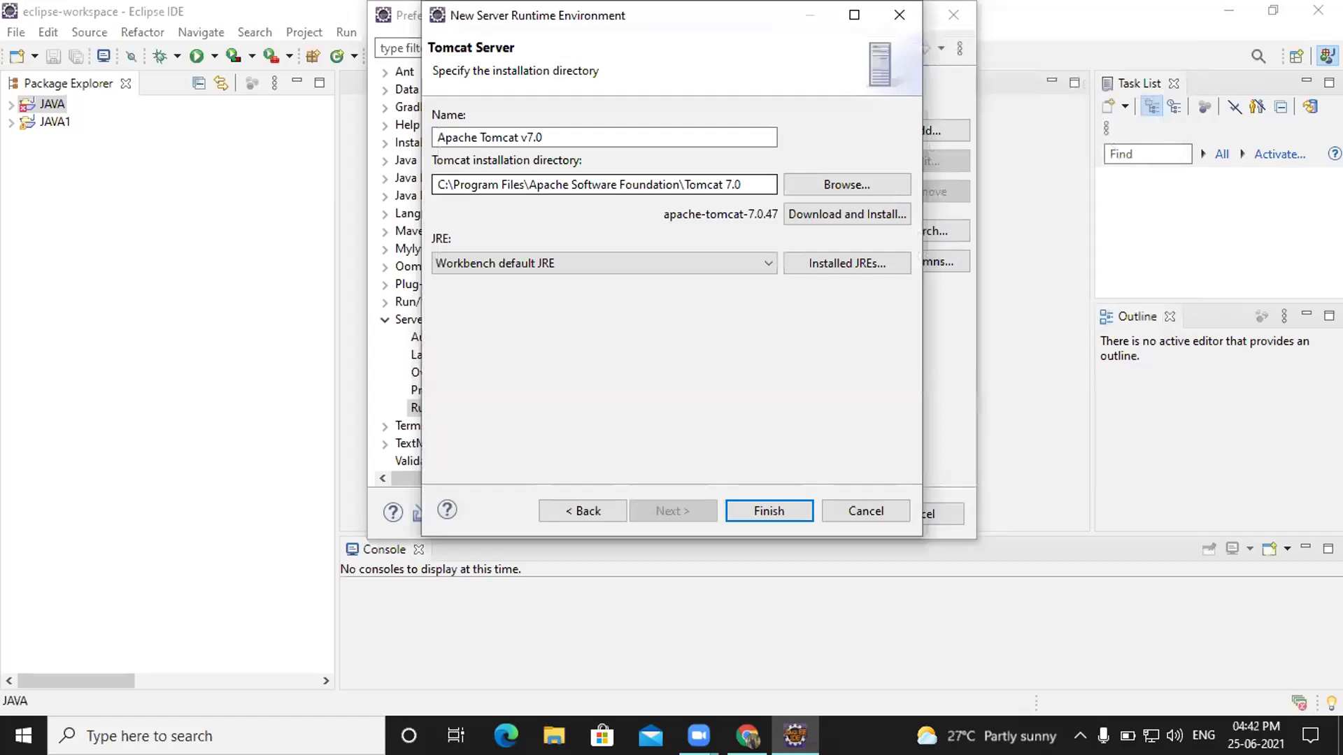
key(Return)
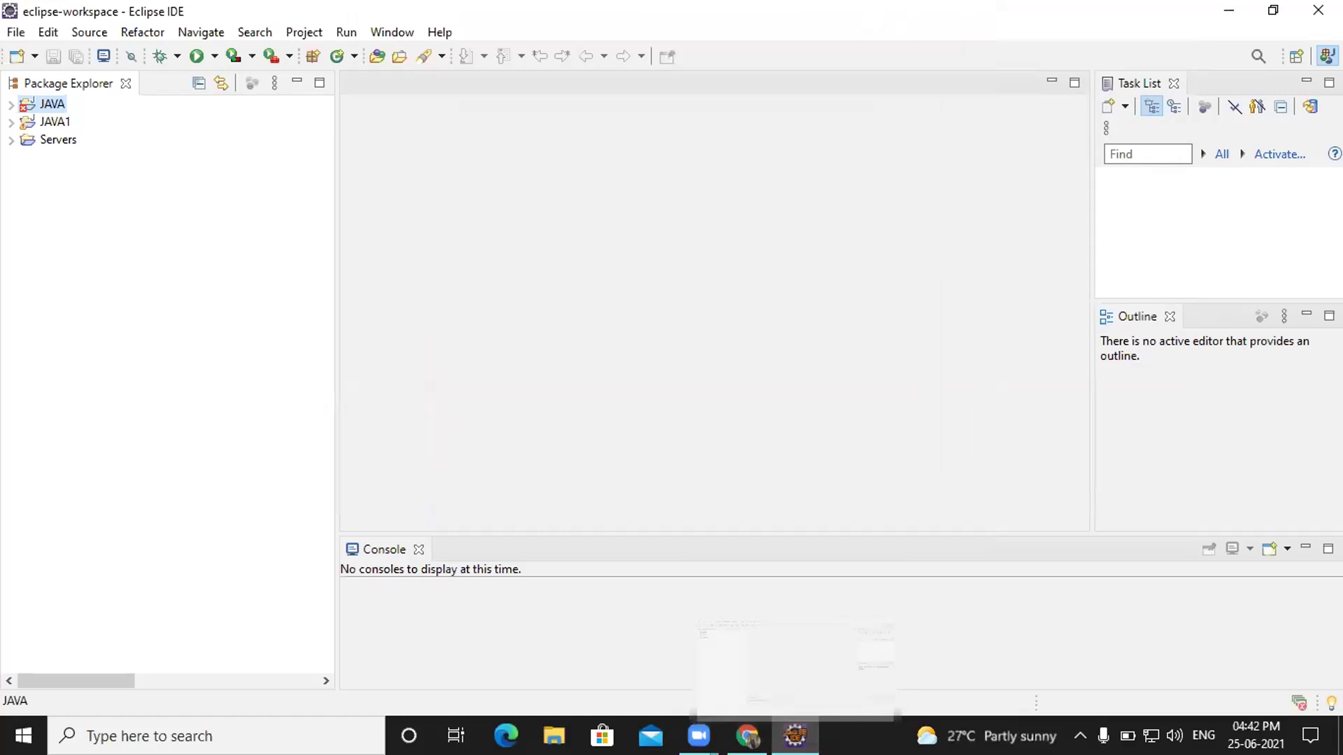
Search the available views for "server" and open the Servers view.
key(alt+w)
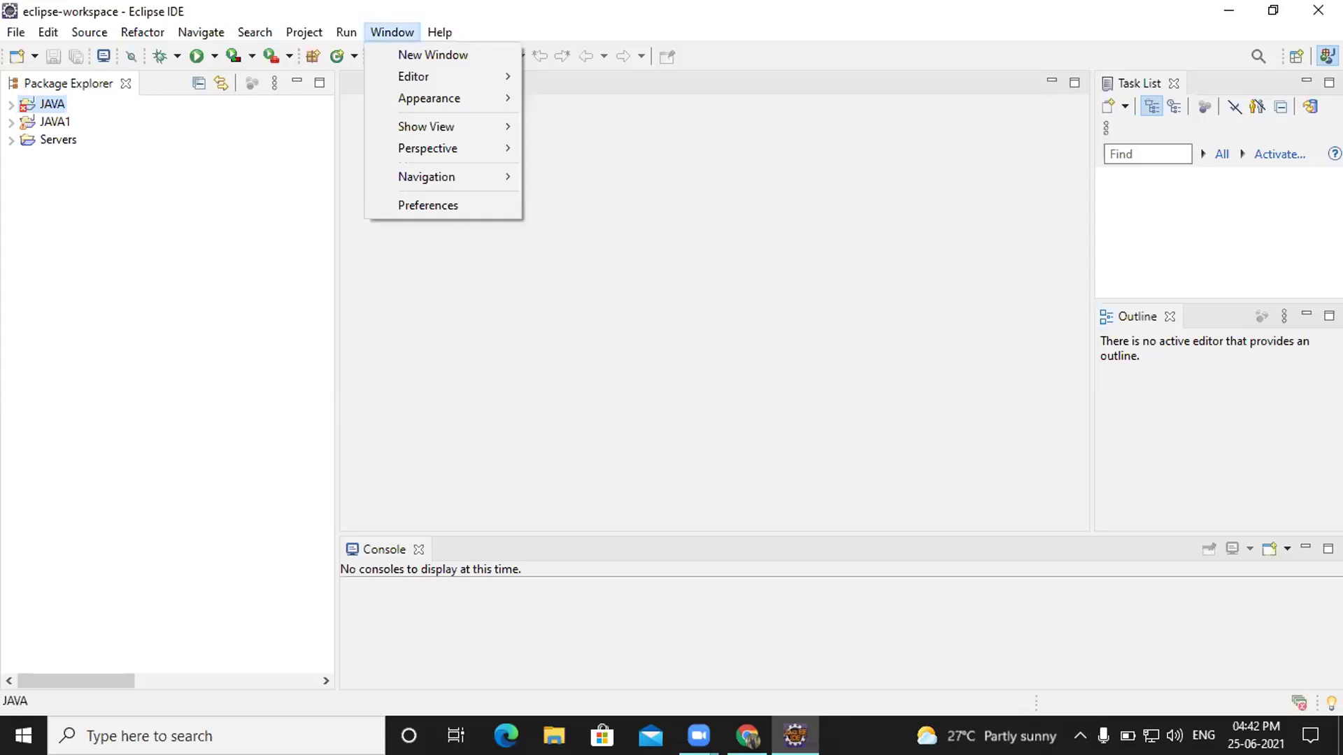
click(425, 126)
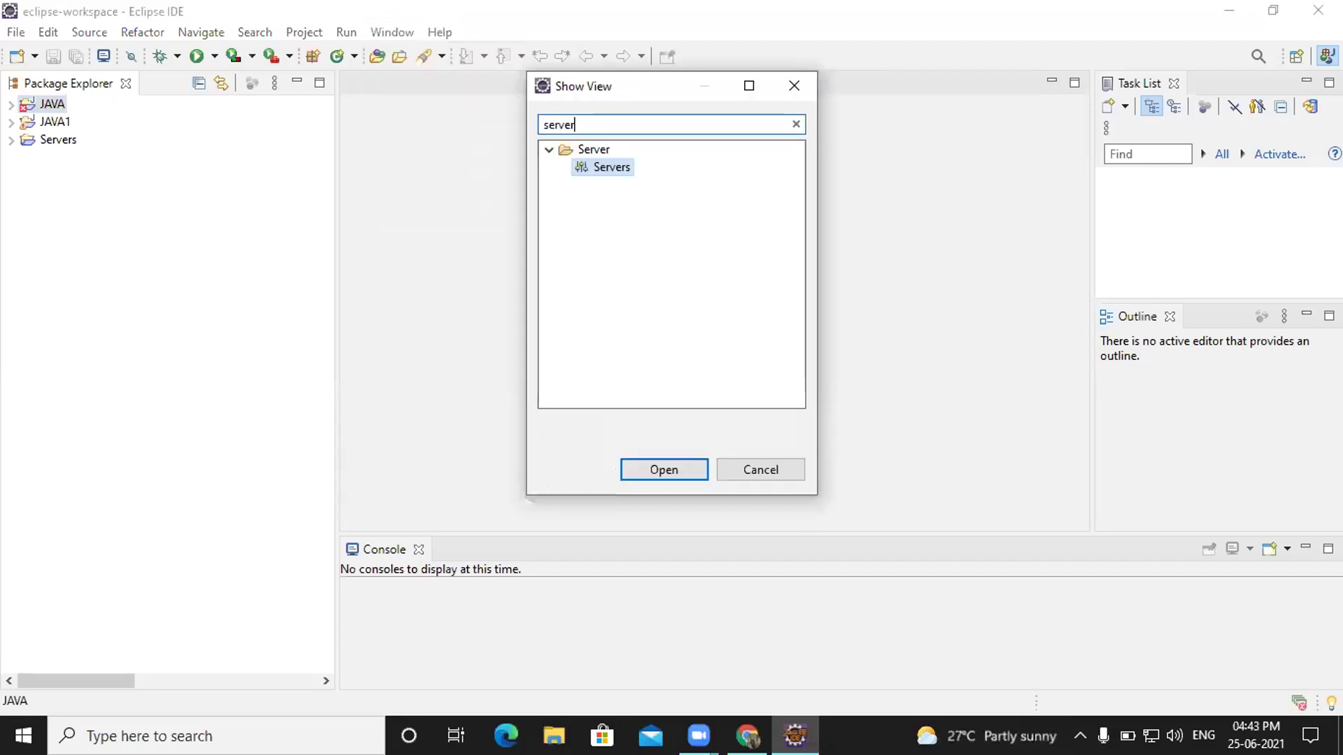
click(593, 149)
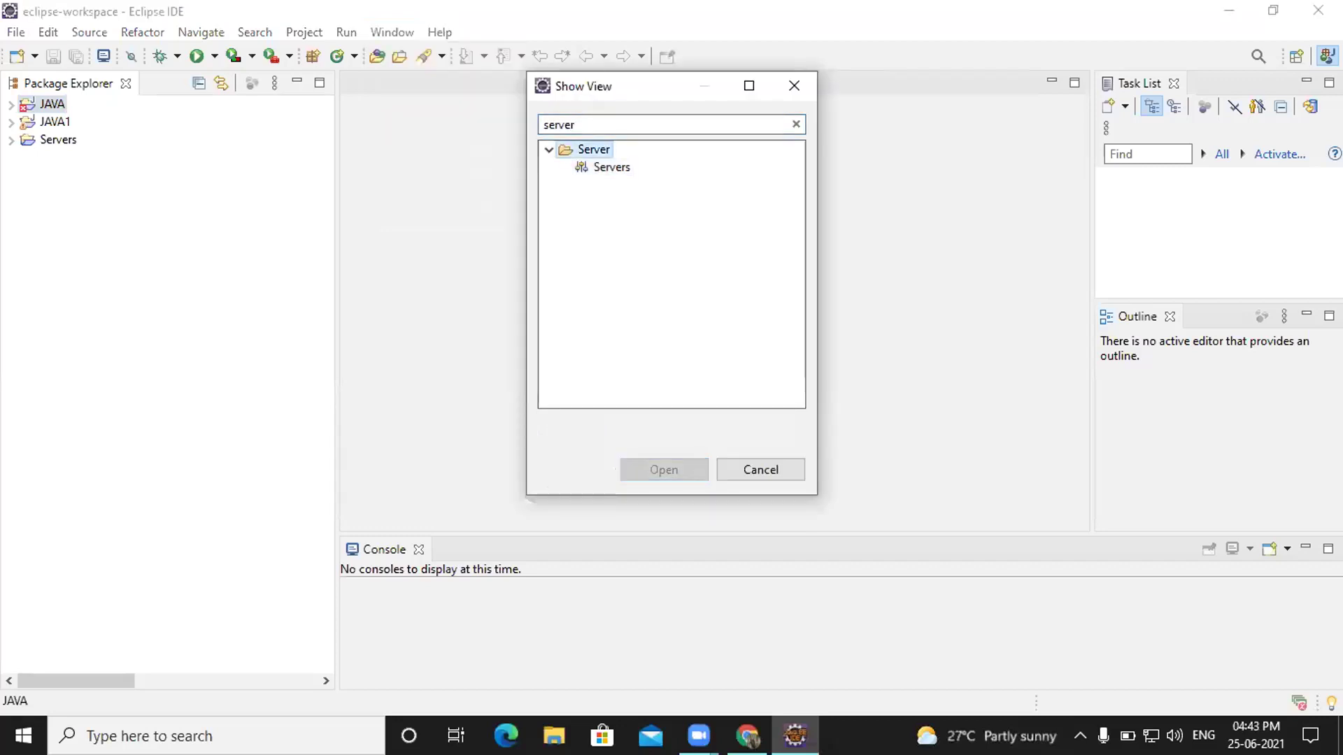
key(Left)
key(Right)
key(Down)
key(Return)
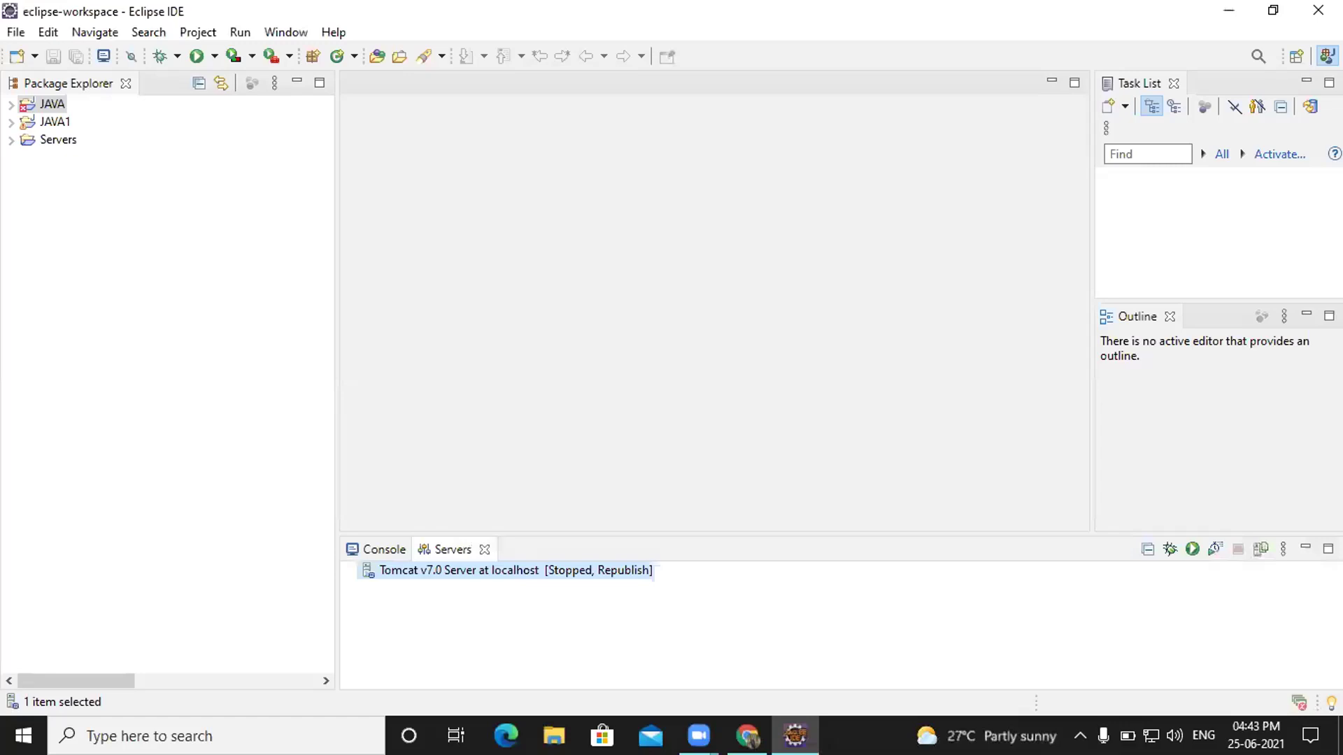
Start the Tomcat v7.0 server at localhost and allow Java(TM) Platform SE binary through the firewall on private networks.
click(197, 56)
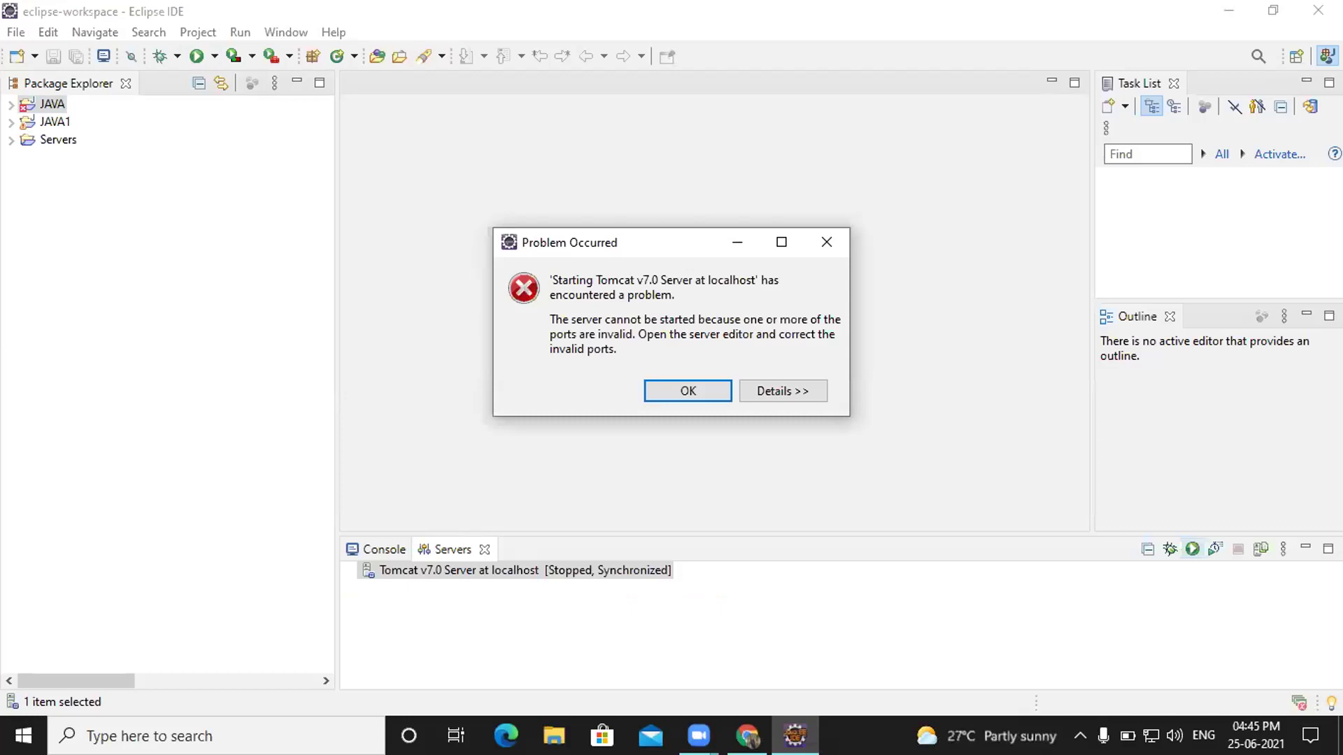
key(Return)
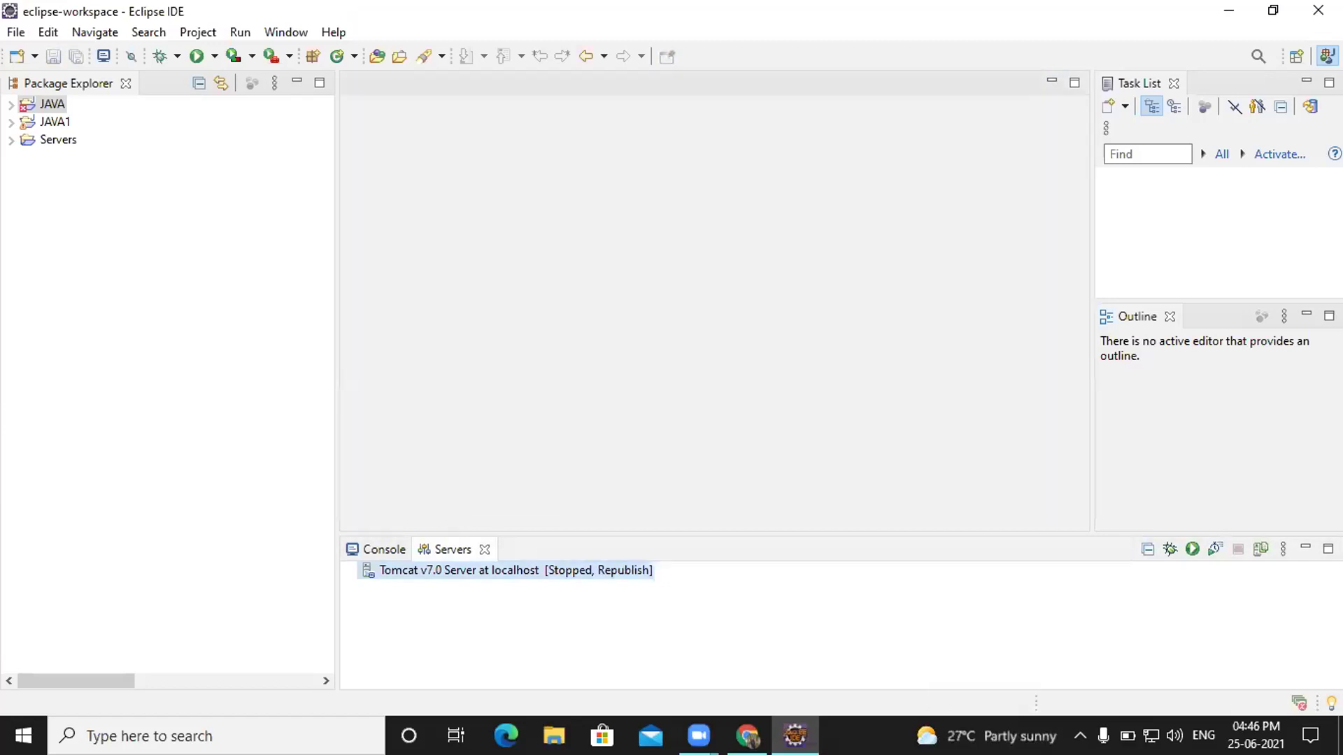
key(ctrl+alt+r)
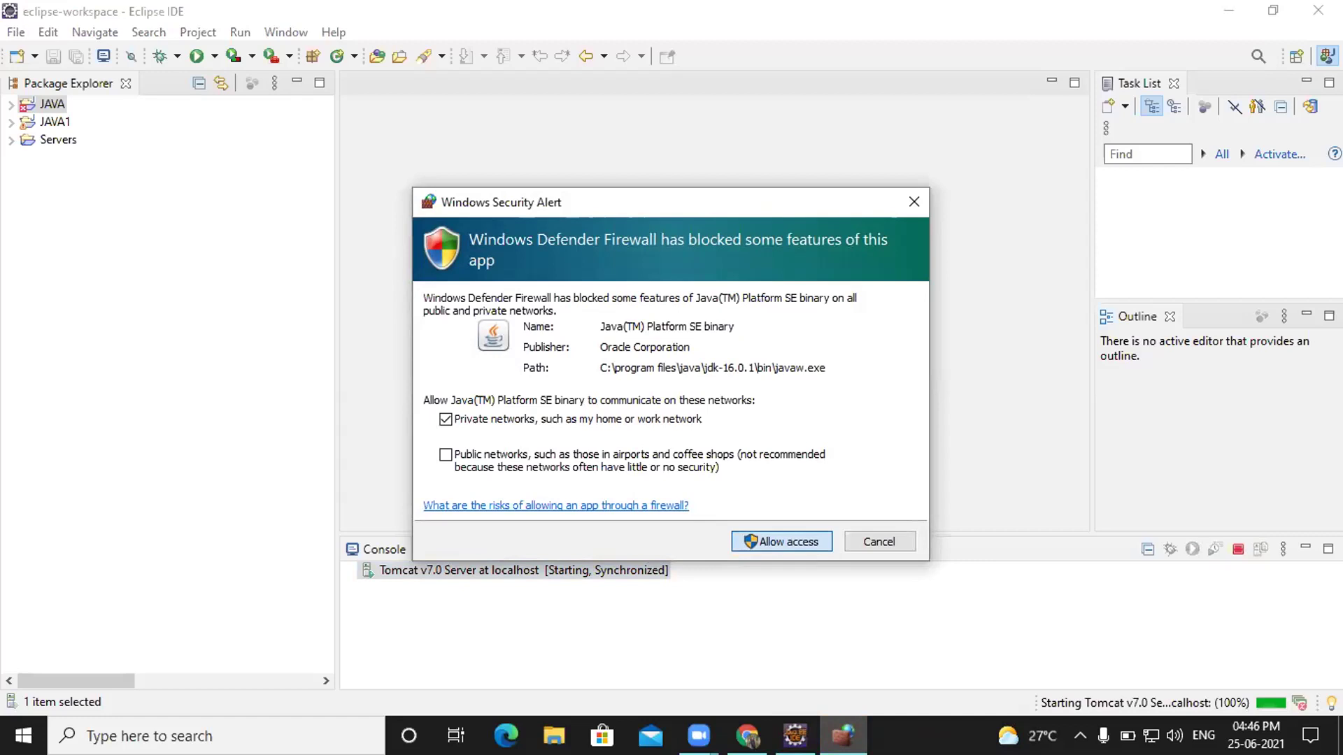
key(Return)
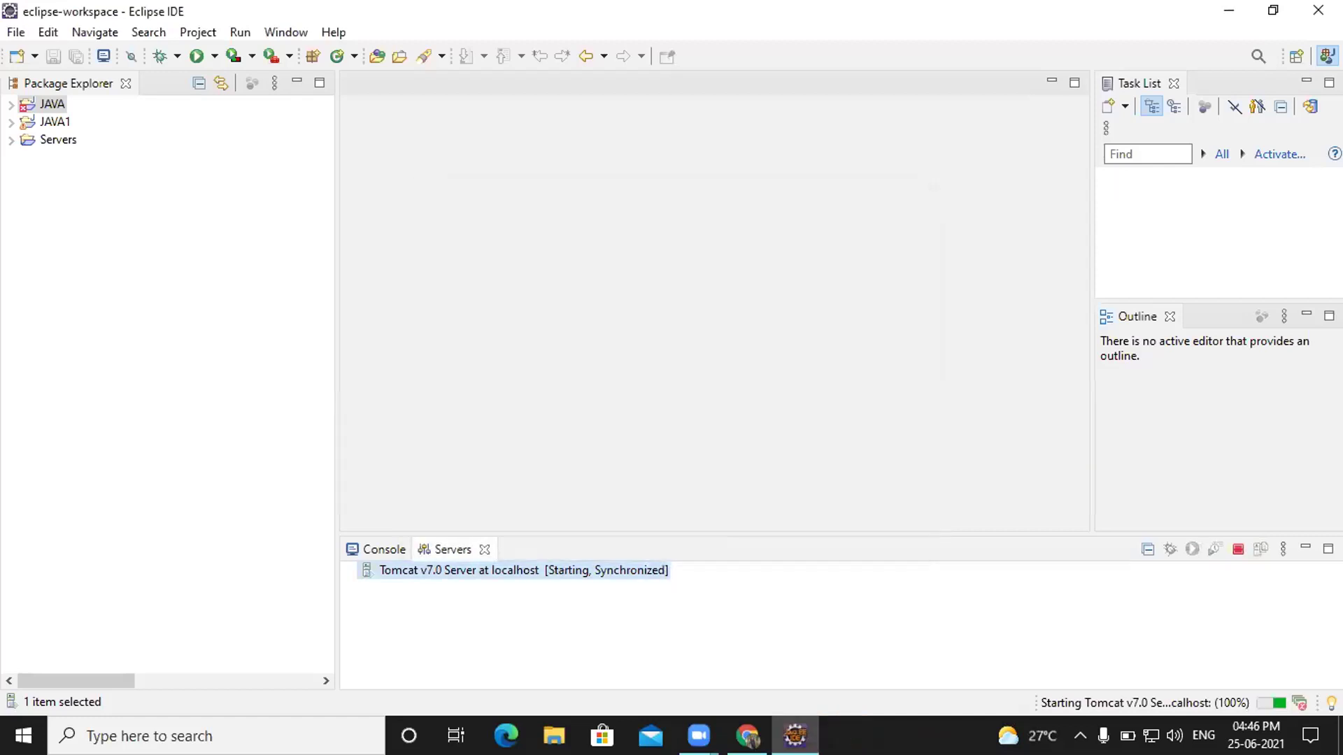
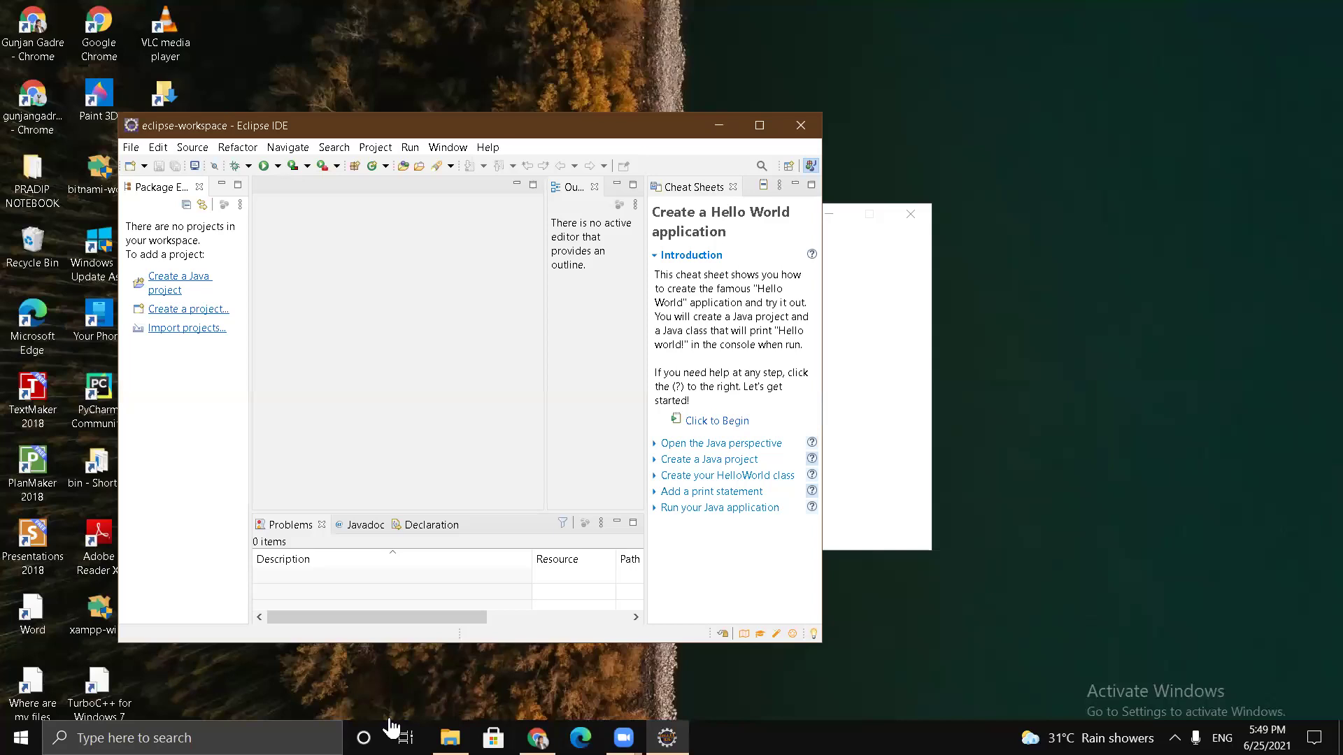
Look through Program Files, Downloads and the pcs folder on drive F: for the Tomcat installation directory.
key(super+s)
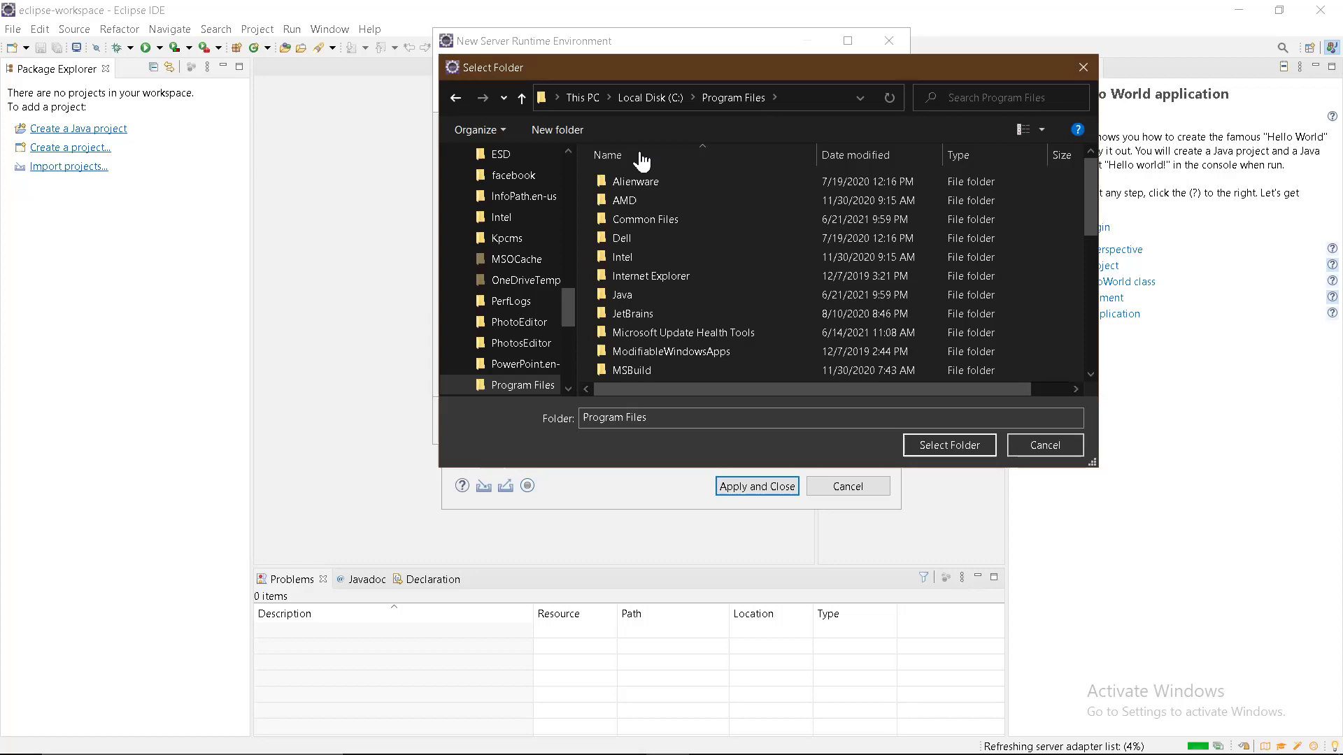
scroll(641, 160, down, 5)
key(alt+Left)
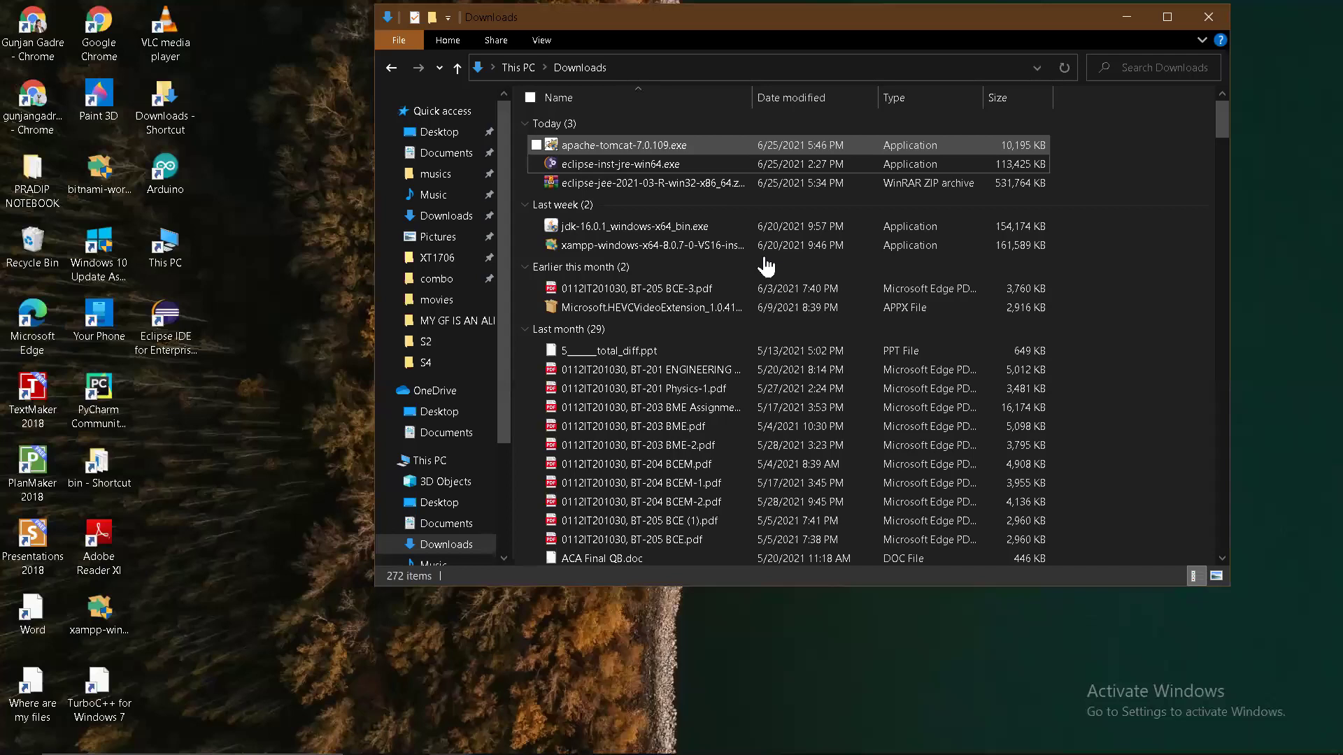
key(alt+Left)
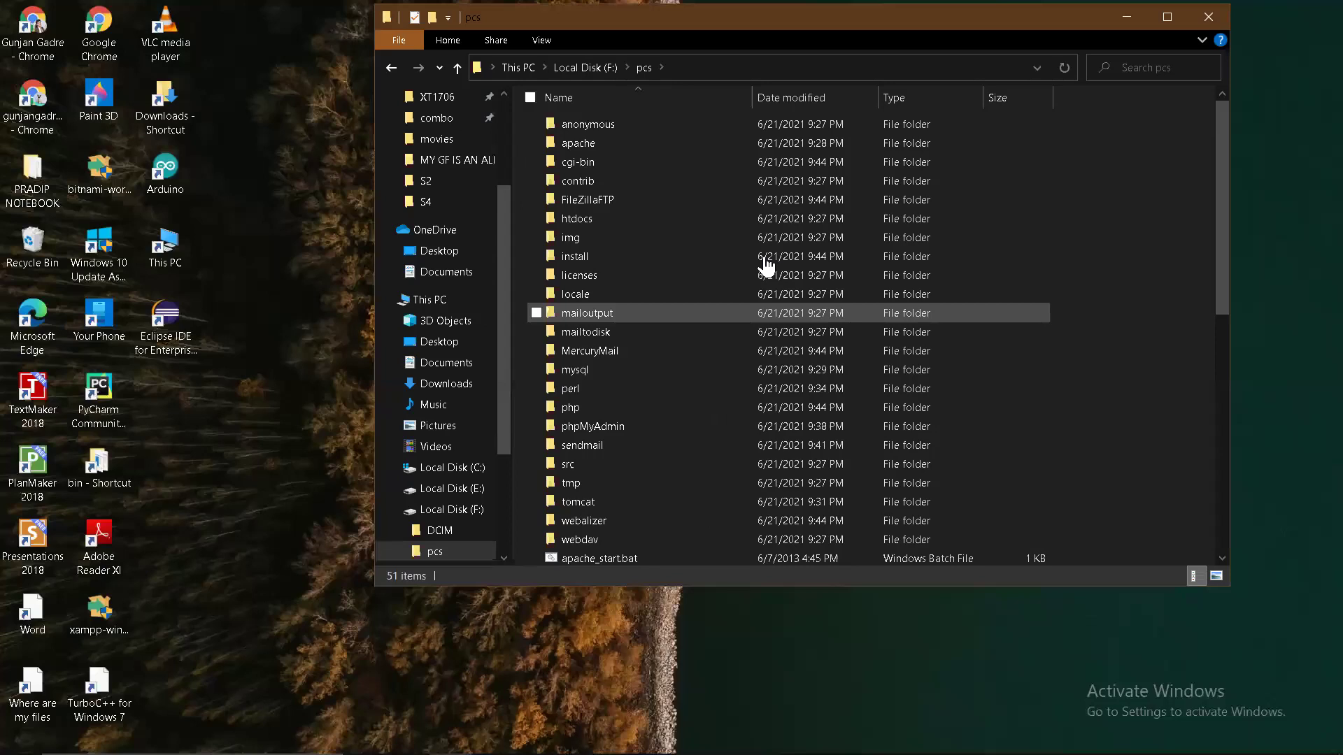
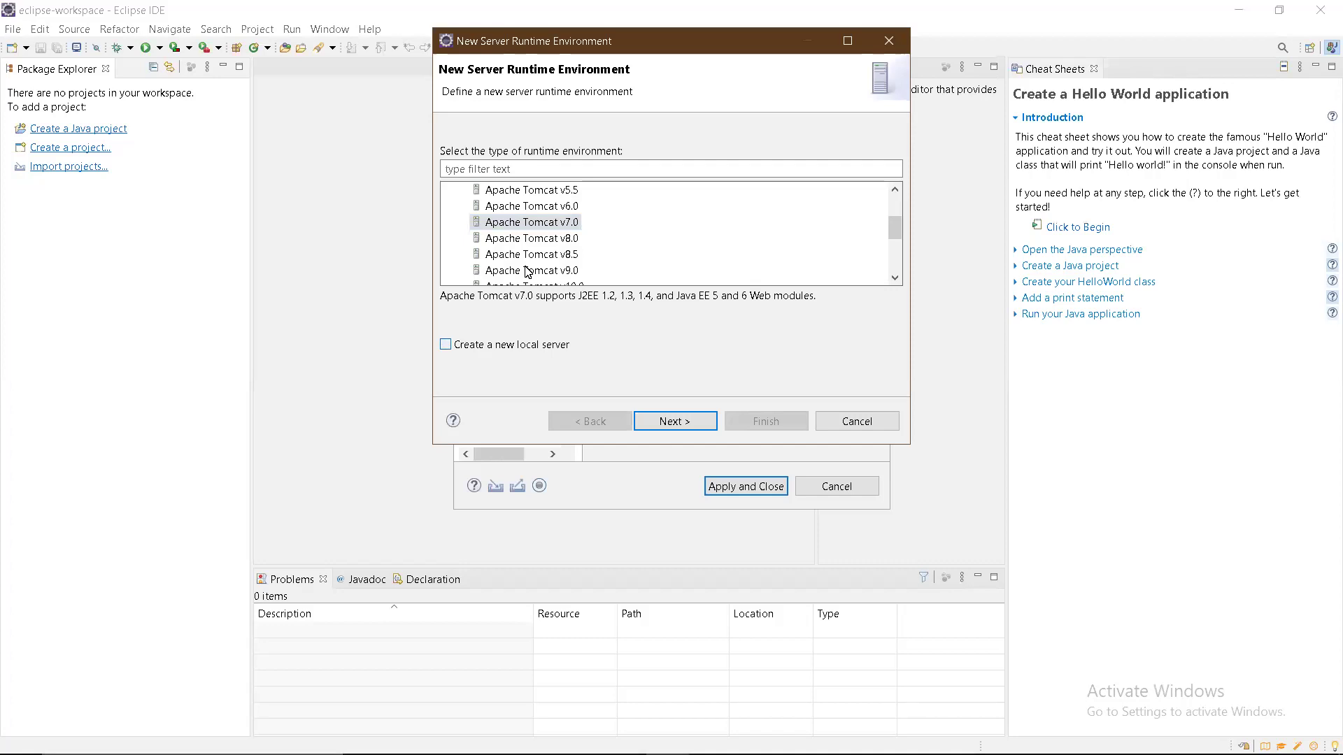
Add the Apache Tomcat v7.0 runtime with a new local server, using C:\Program Files\Apache Software Foundation\Tomcat 7.0, and apply the preferences.
key(space)
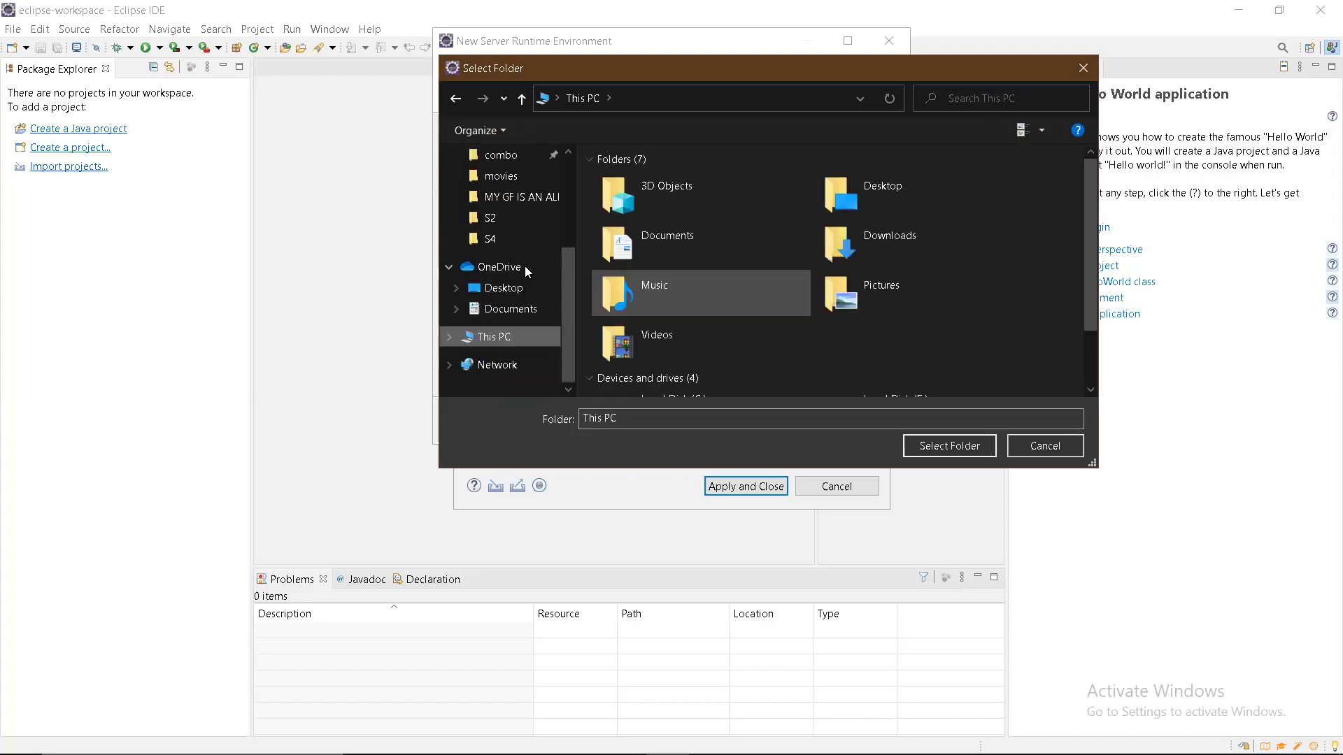
scroll(832, 273, down, 1)
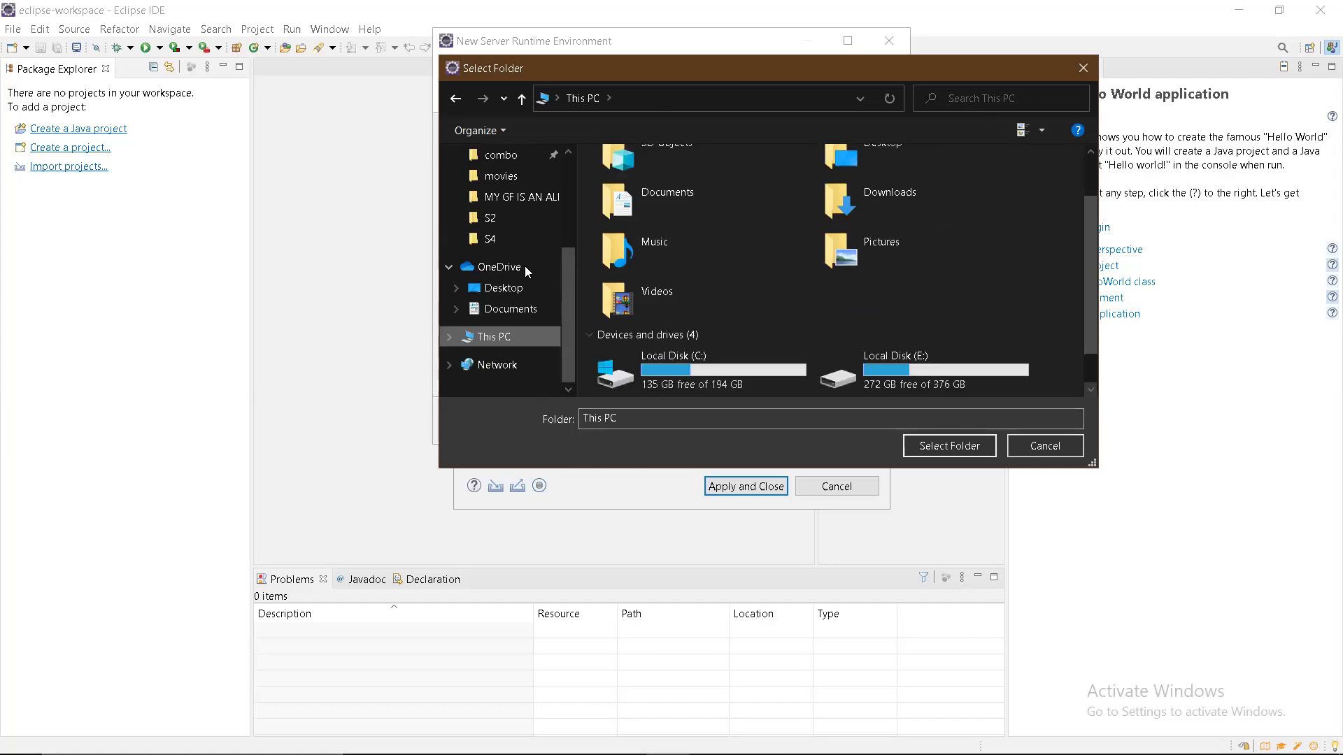
scroll(525, 266, down, 1)
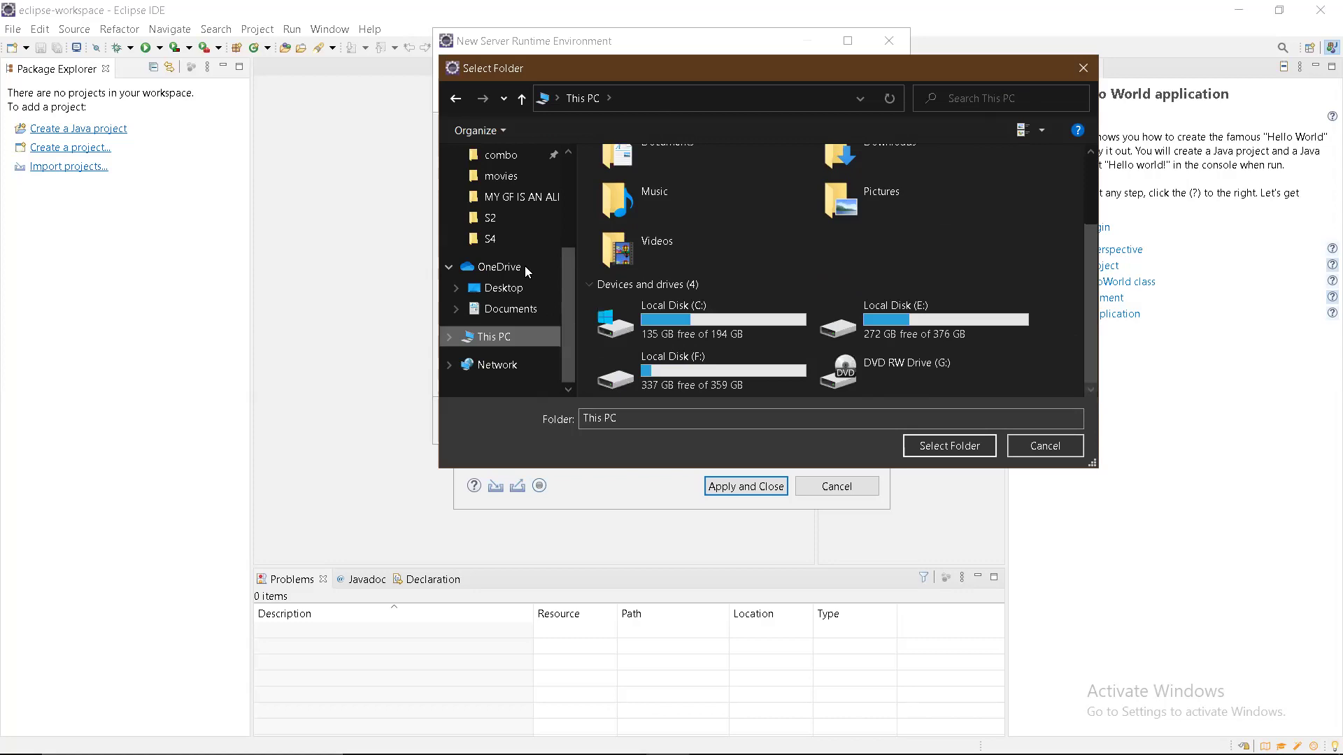
double_click(685, 321)
scroll(833, 279, down, 2)
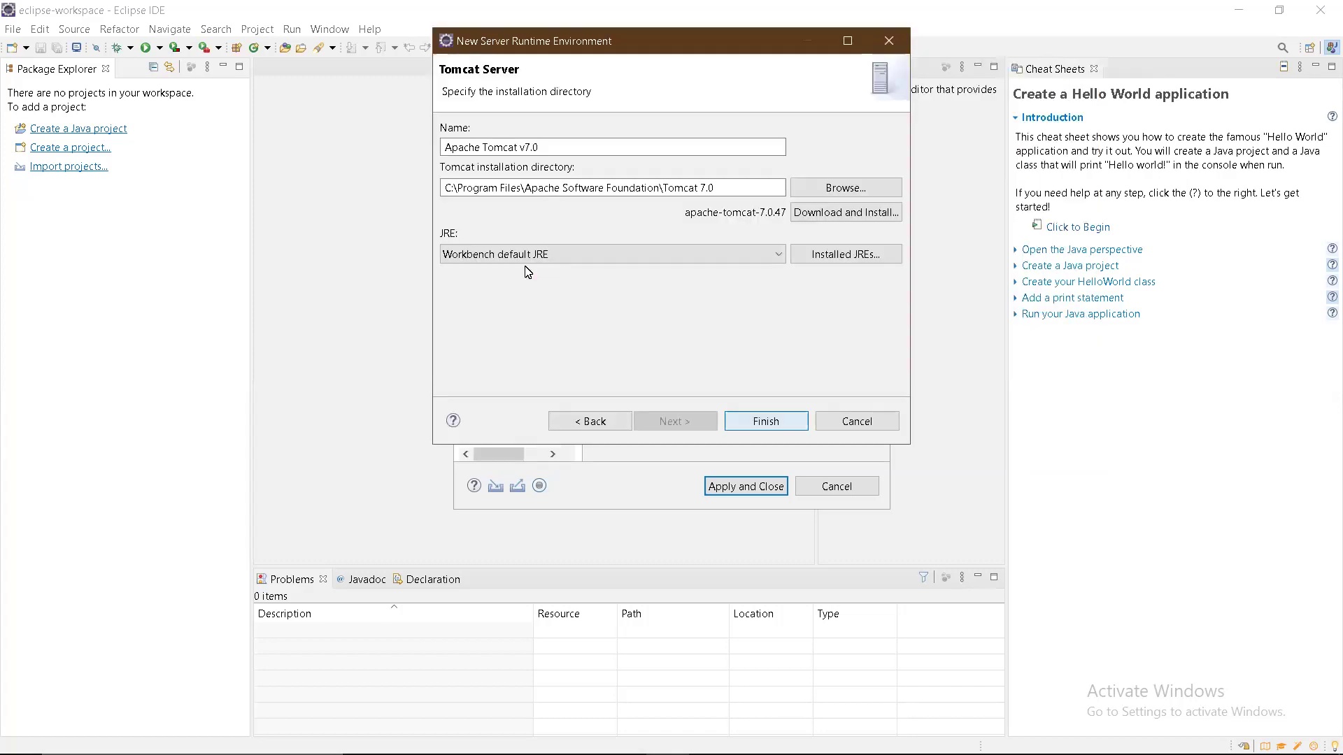
key(Return)
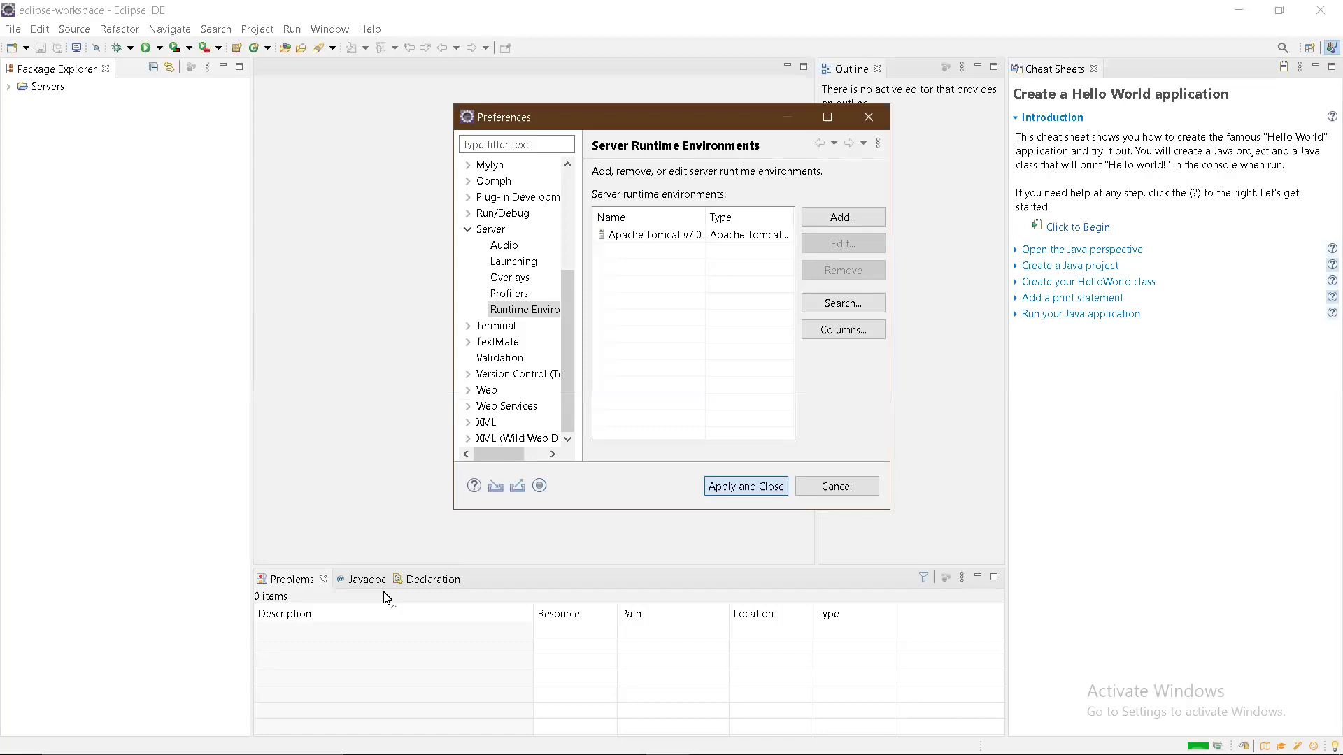
key(Return)
Show the Servers view, check the Tomcat v7.0 server's overview and ports, and close the overview.
key(alt+w)
key(v)
key(Up)
key(Return)
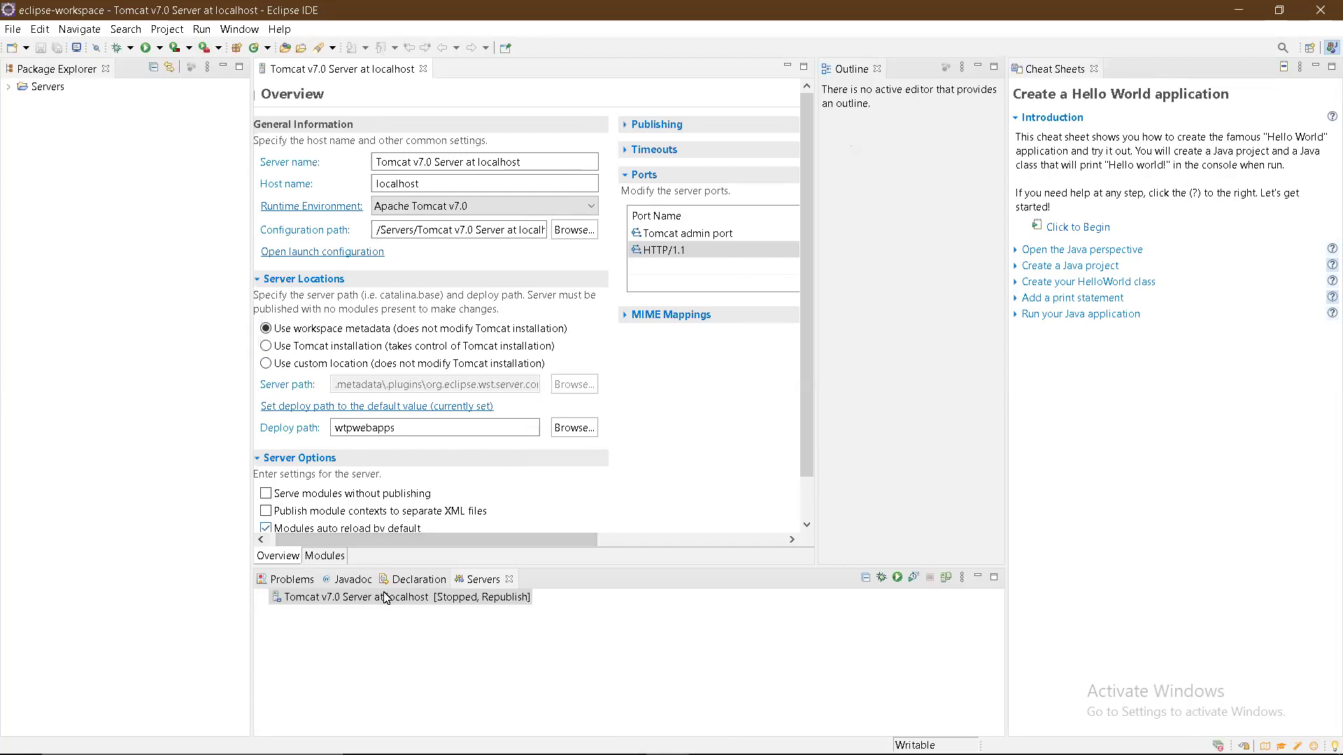
key(ctrl+w)
Start the Tomcat v7.0 server at localhost from the Servers view.
click(897, 578)
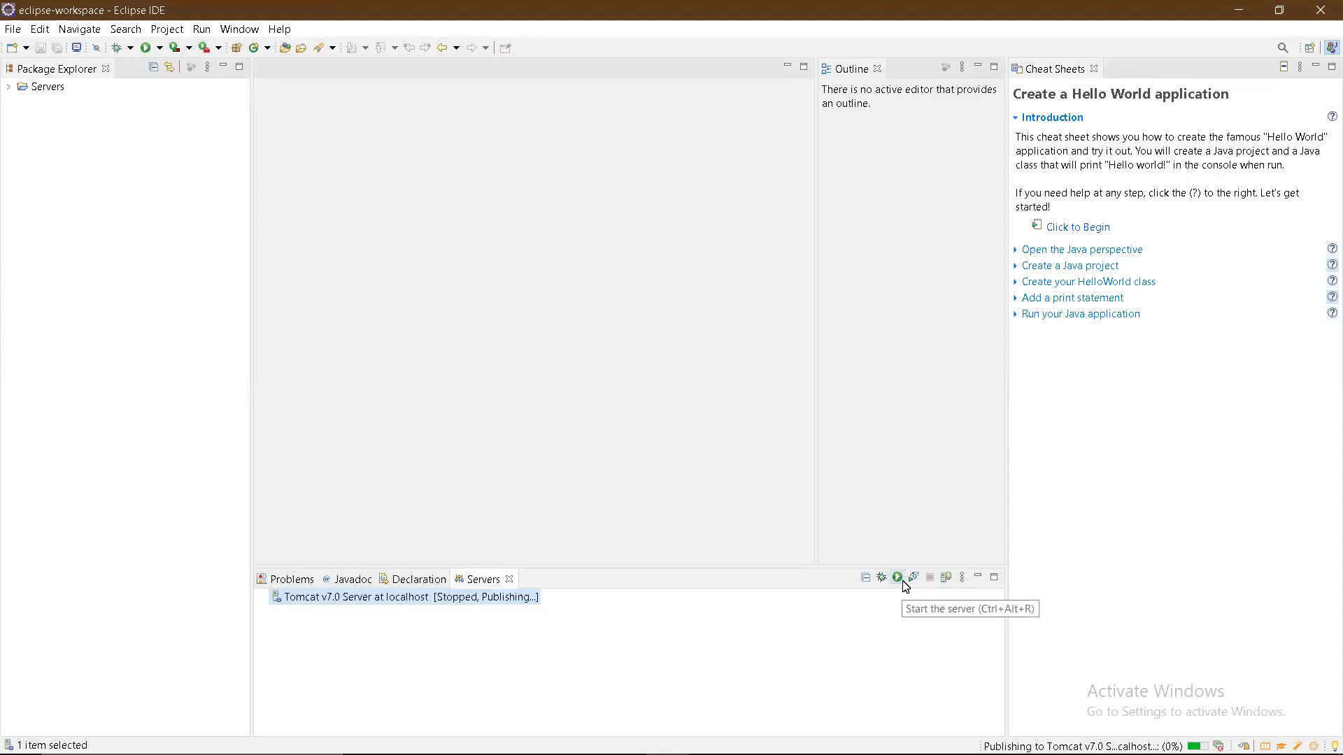
click(901, 577)
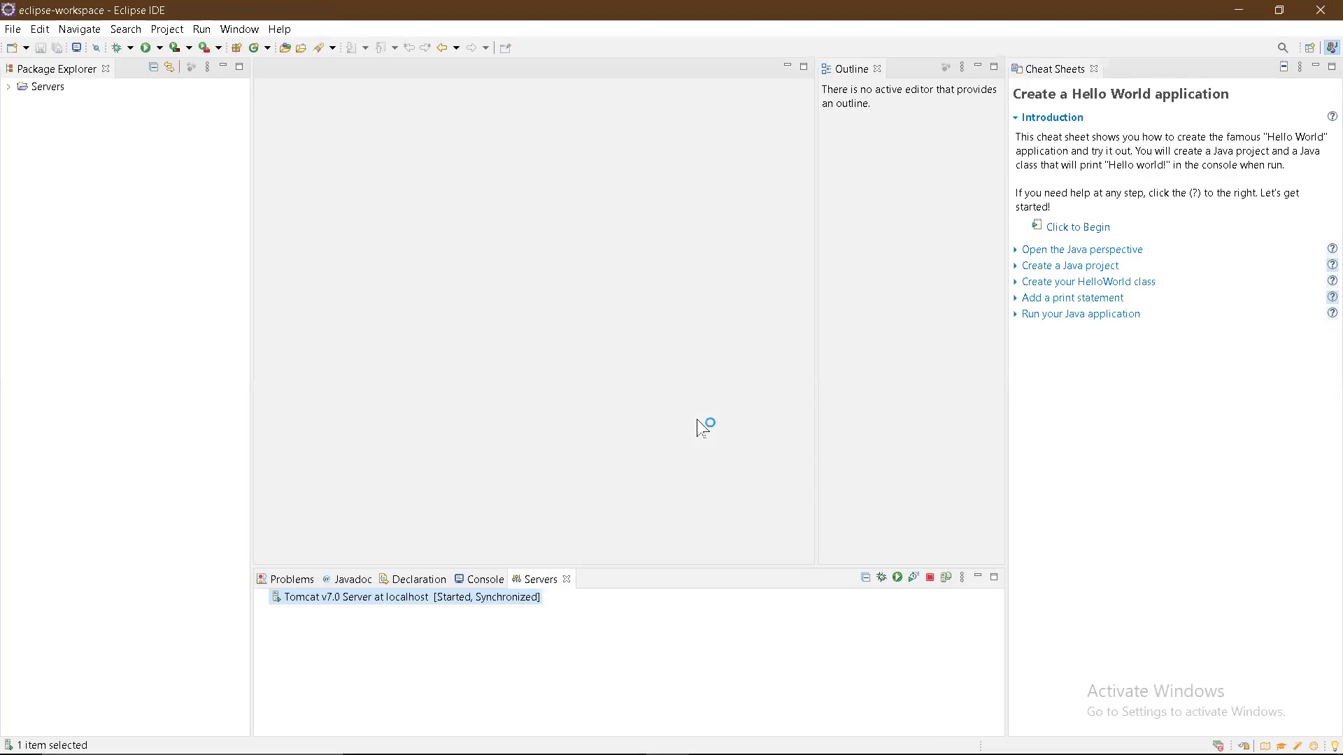
key(alt+Tab)
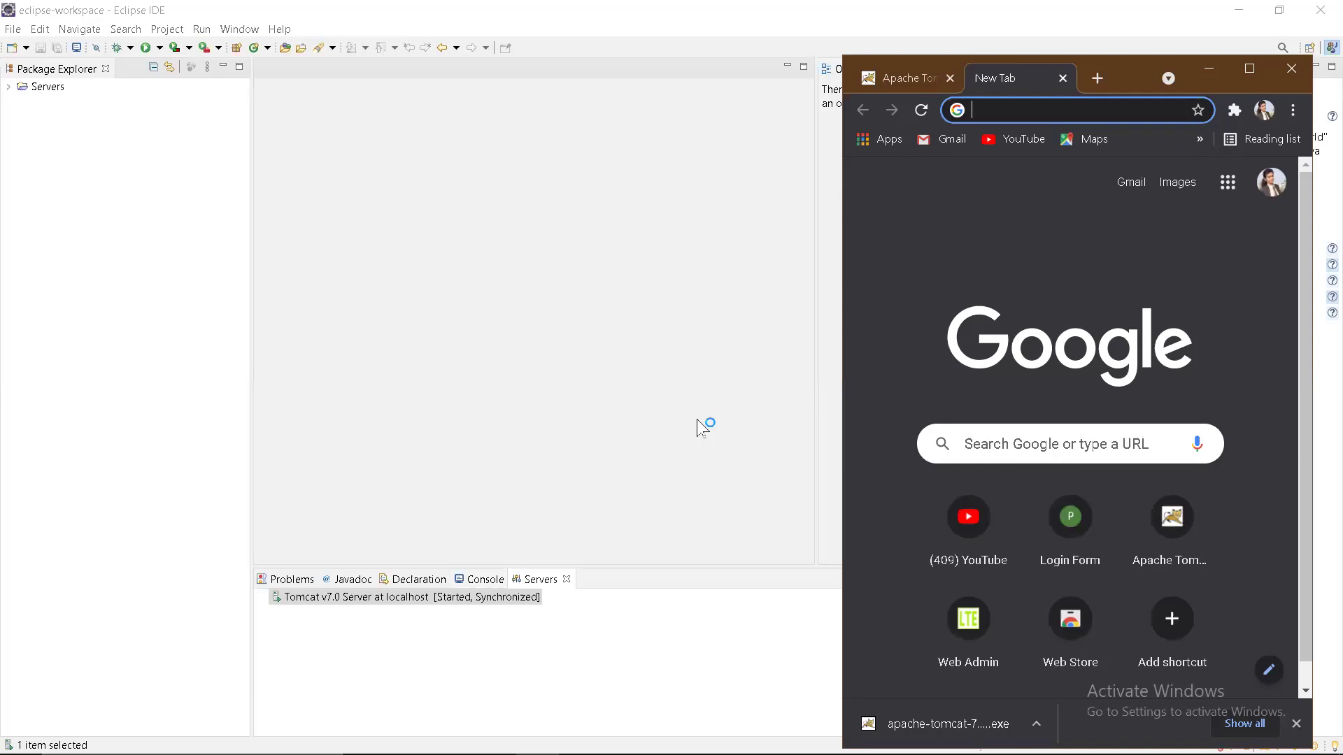
click(703, 427)
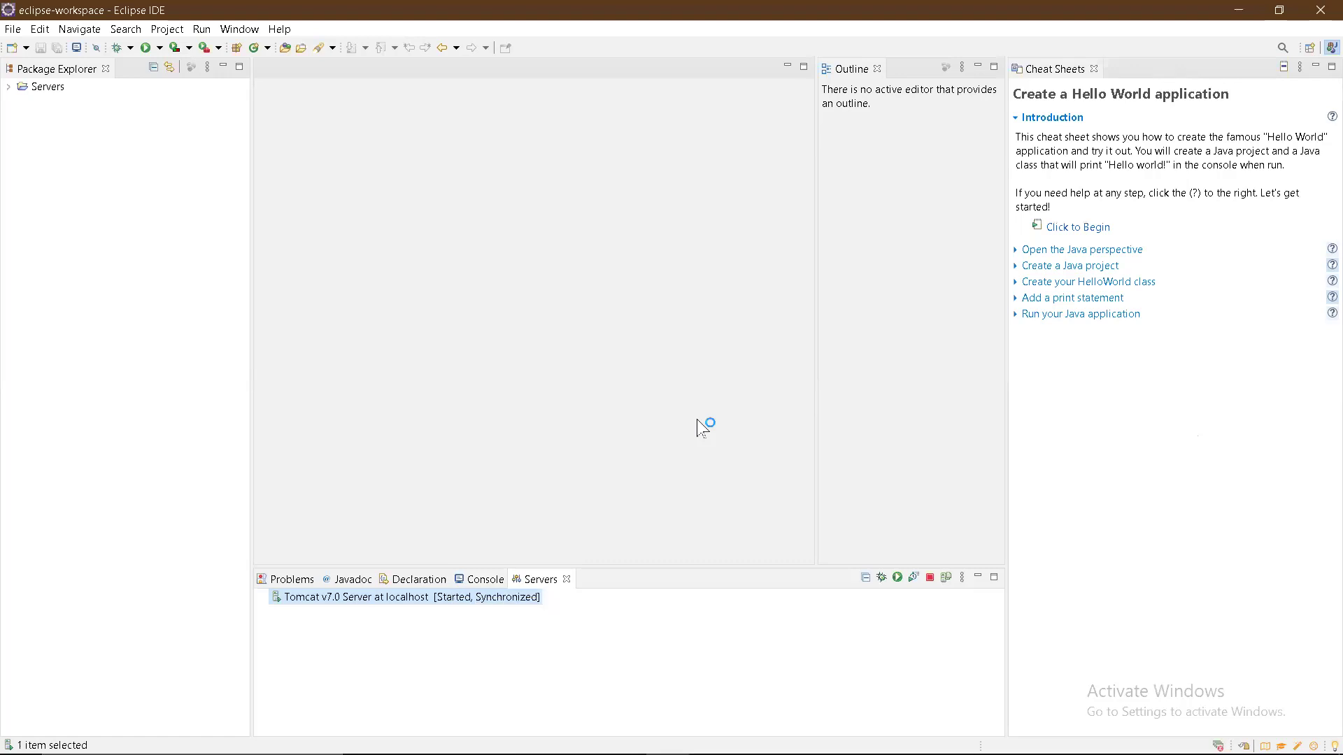